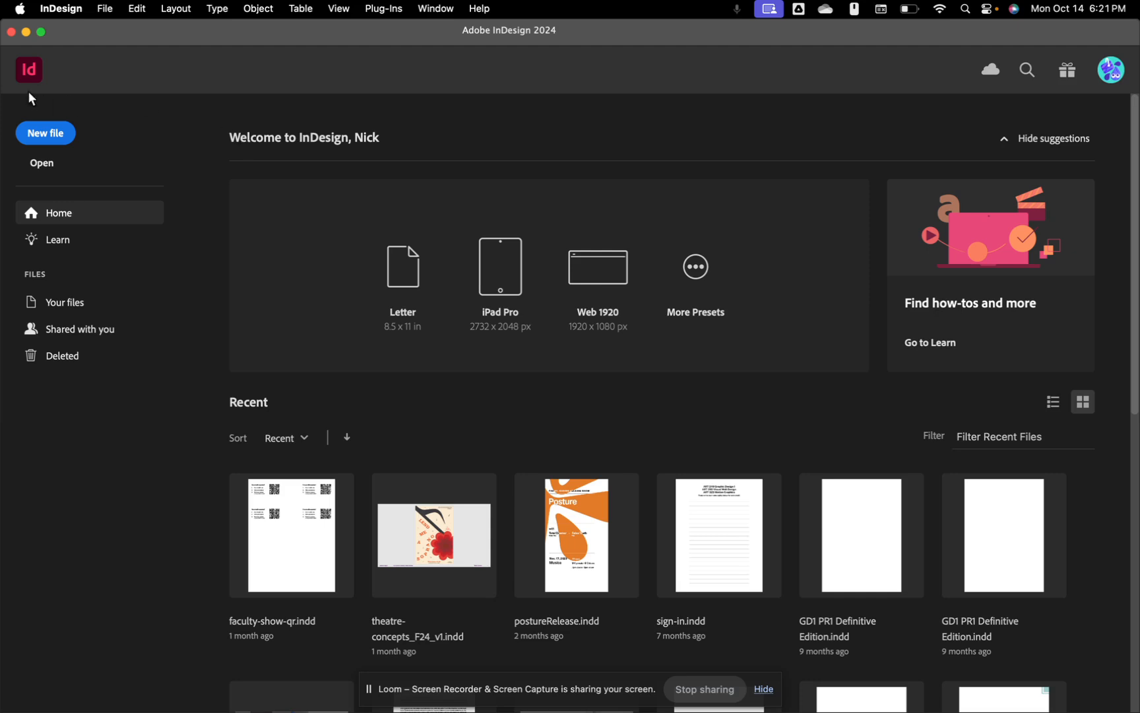
Step: Create a new document with inch units, width 8 in and height 10 in
{"action": "left_click", "coordinate": [43, 134]}
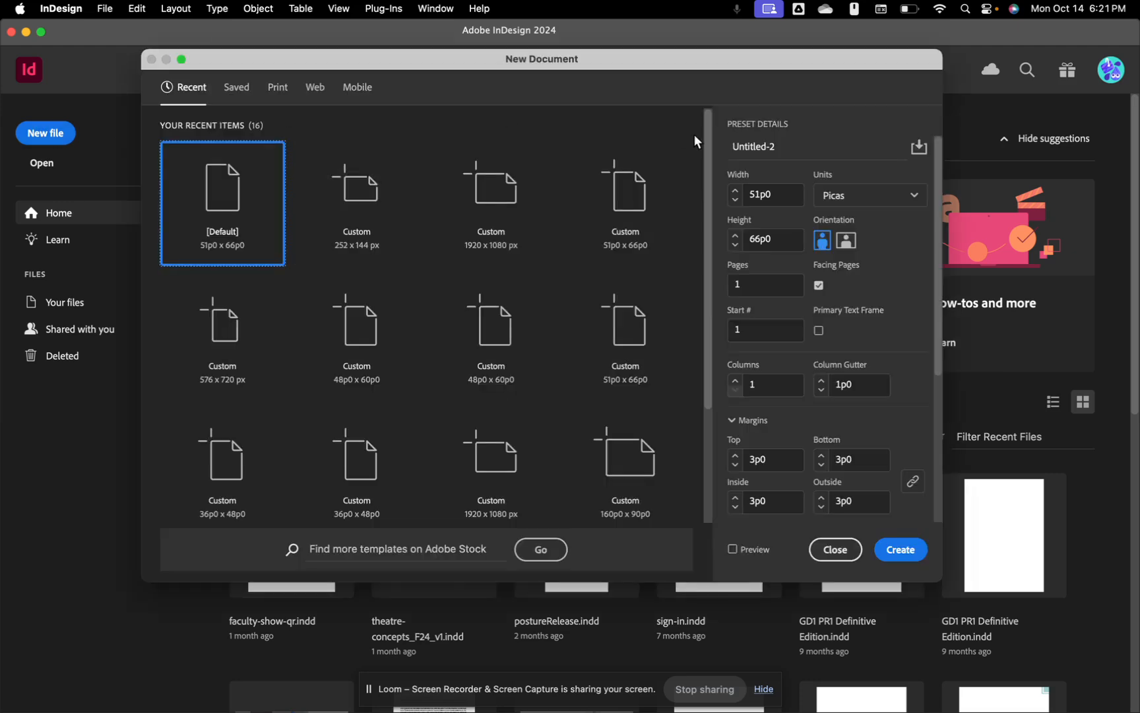
{"action": "left_click", "coordinate": [900, 196]}
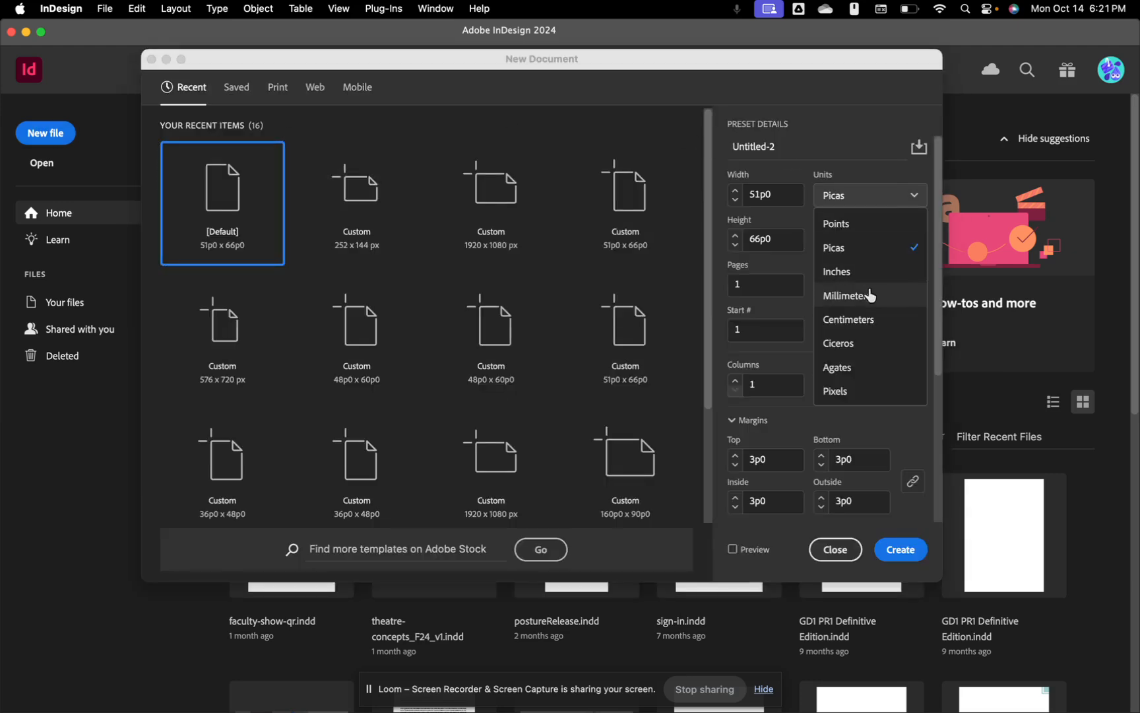
{"action": "left_click", "coordinate": [864, 271]}
{"action": "left_click", "coordinate": [772, 192]}
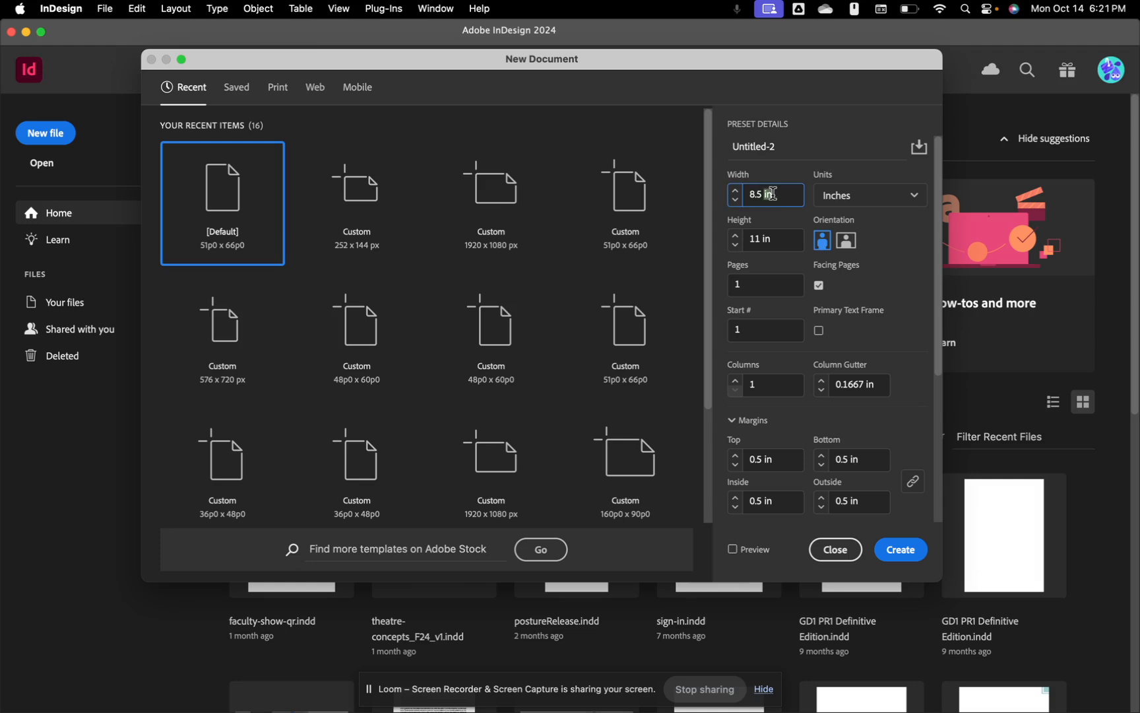
{"action": "key", "text": "super+a"}
{"action": "type", "text": "8"}
{"action": "key", "text": "Tab"}
{"action": "type", "text": "10"}
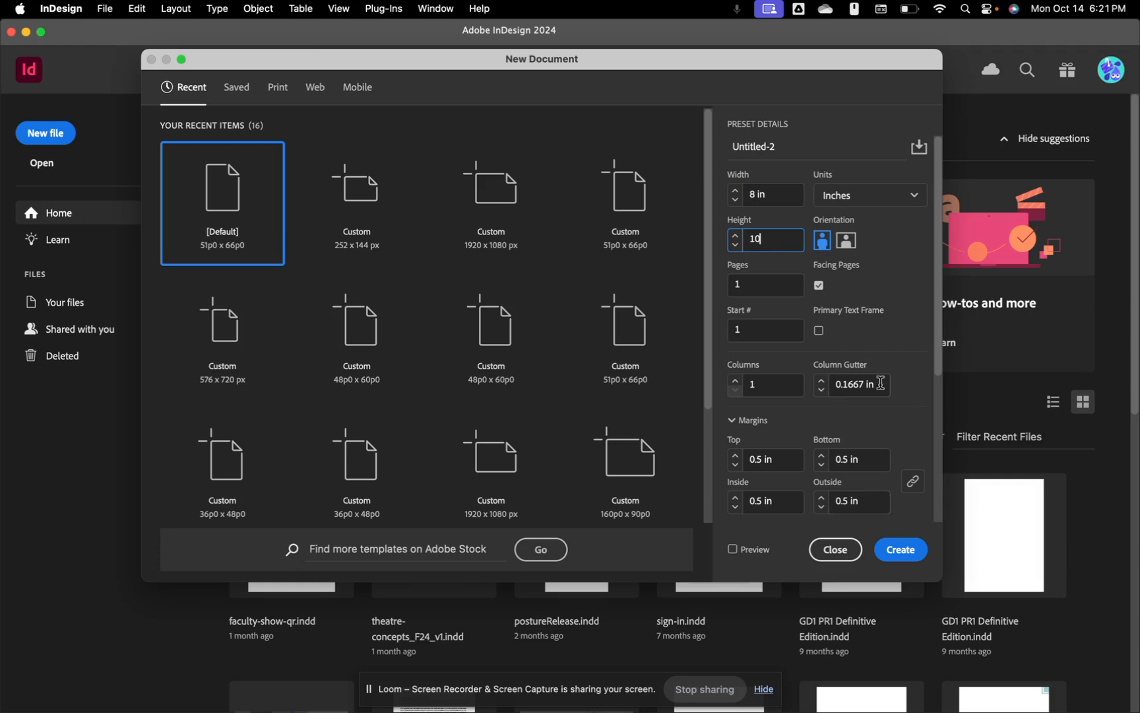
{"action": "scroll", "coordinate": [880, 383], "scroll_direction": "down", "scroll_amount": 3}
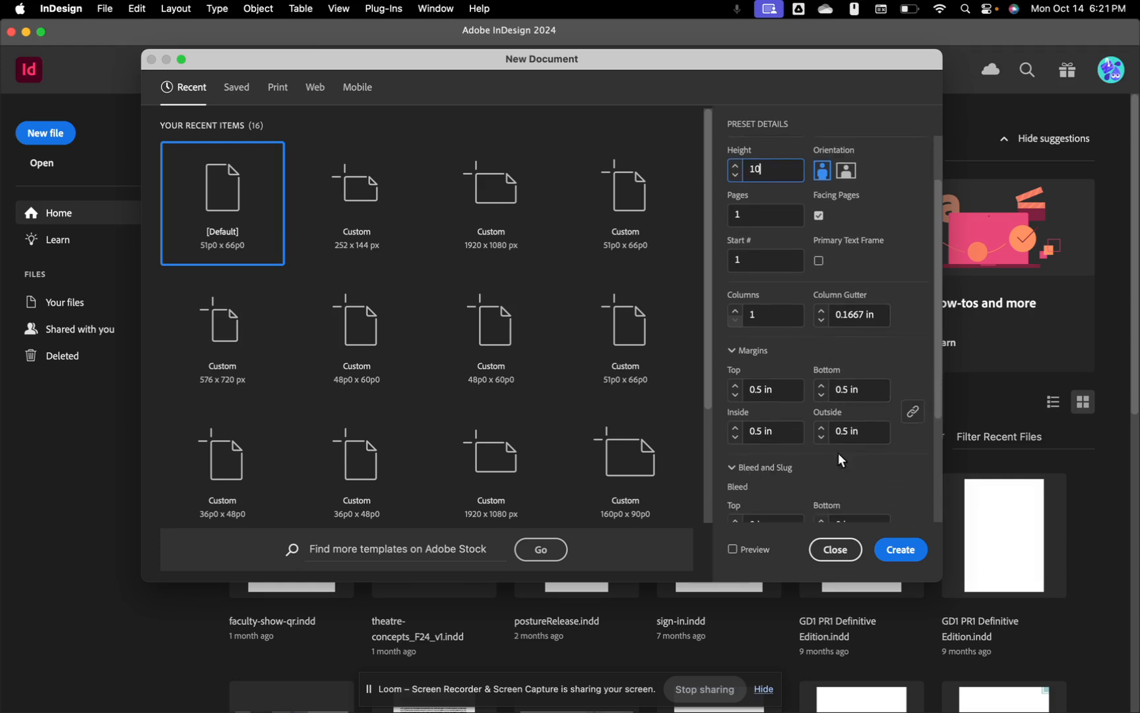
{"action": "scroll", "coordinate": [886, 363], "scroll_direction": "up", "scroll_amount": 3}
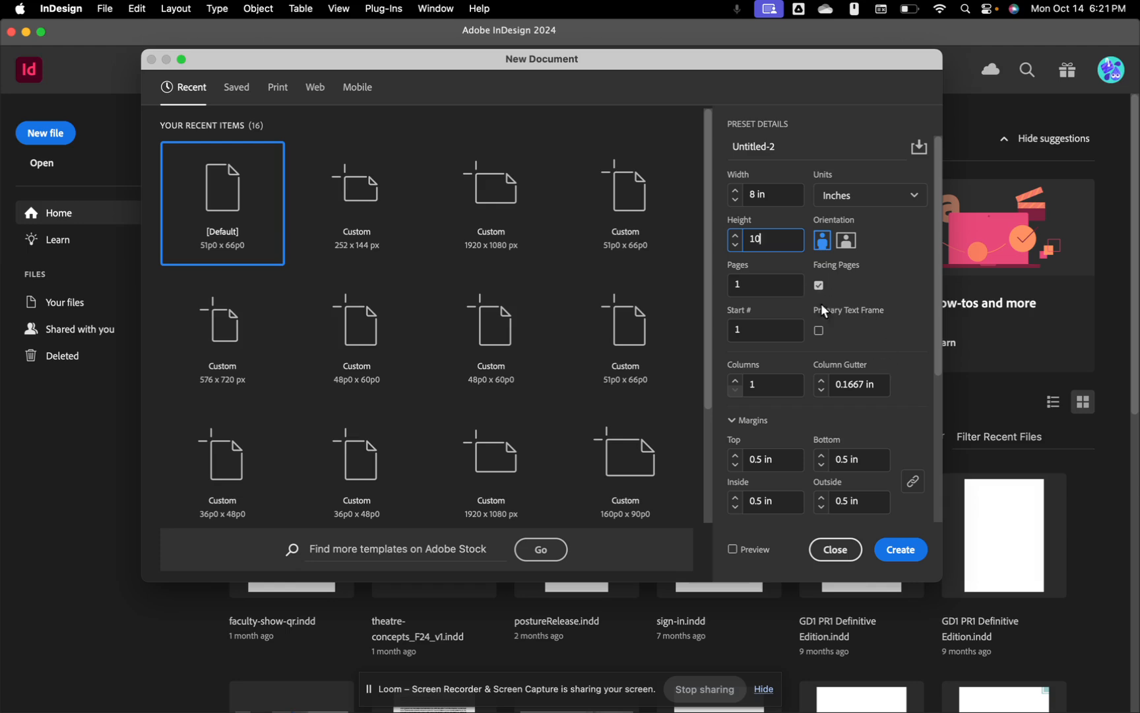
{"action": "left_click", "coordinate": [904, 552]}
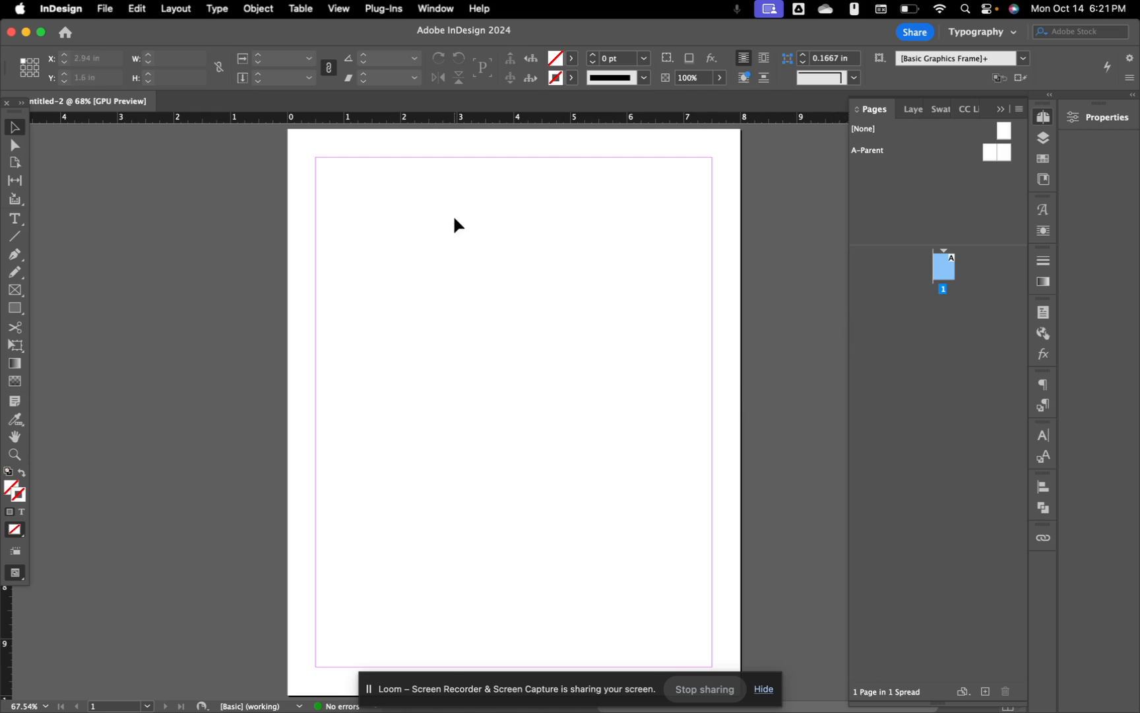
Step: Reset the Typography workspace from the Window > Workspace menu
{"action": "left_click", "coordinate": [434, 9]}
{"action": "mouse_move", "coordinate": [449, 48]}
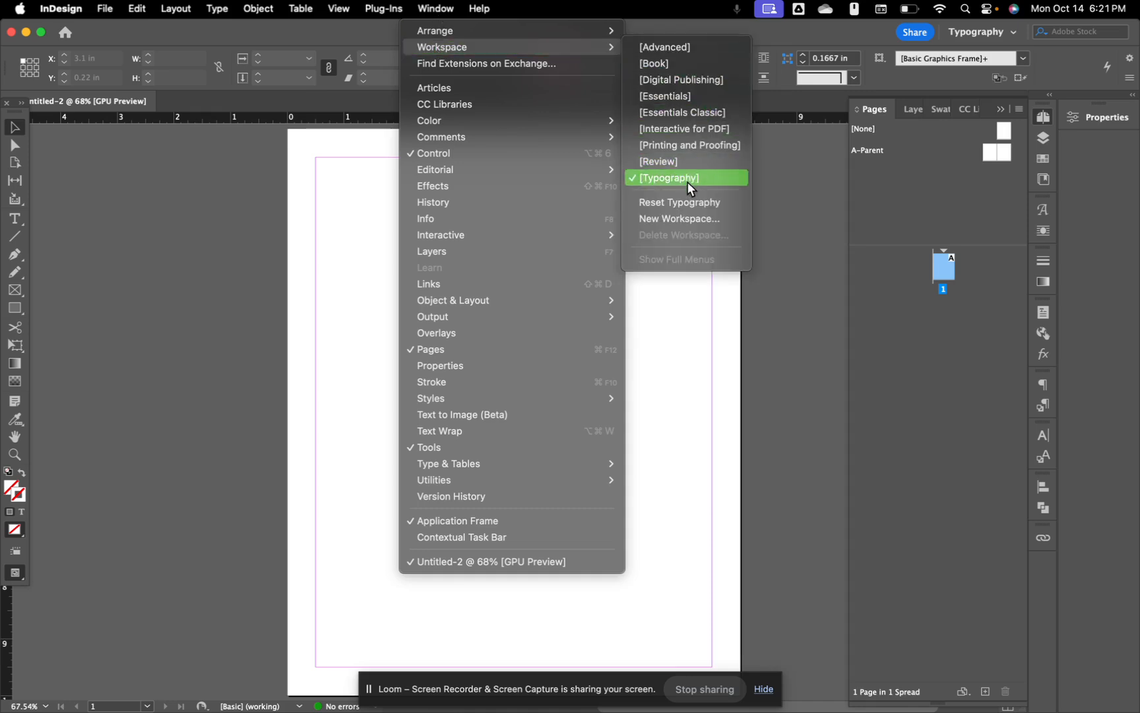
{"action": "left_click", "coordinate": [683, 202]}
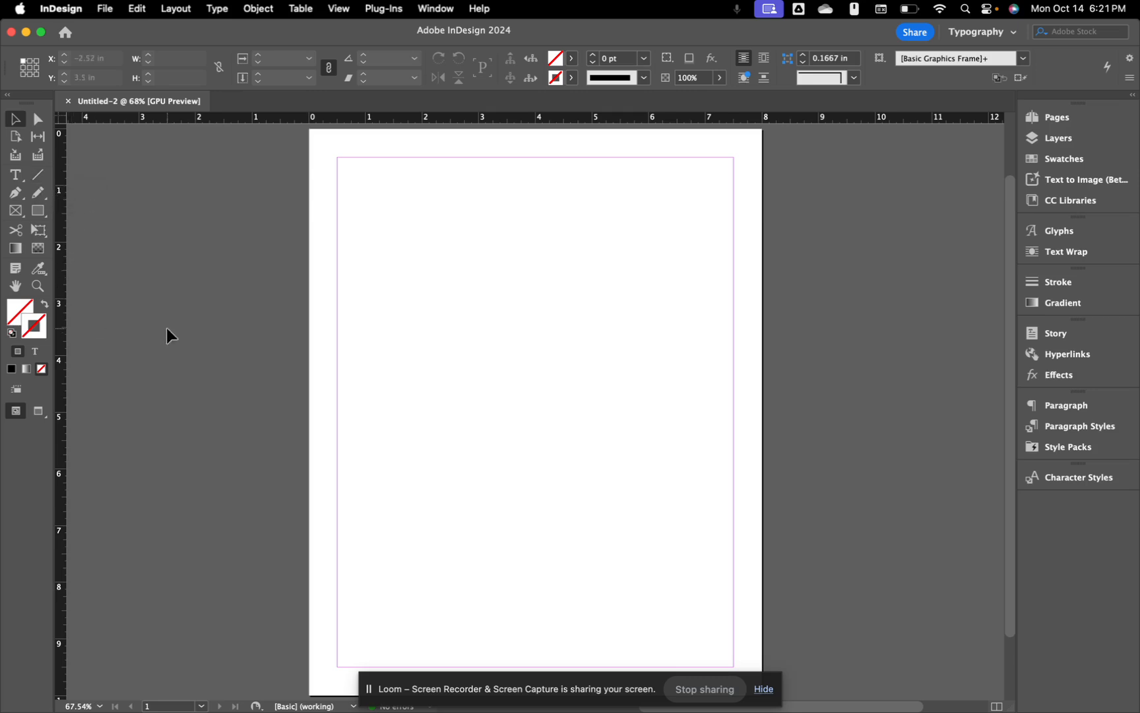
Step: Draw a text frame across the page top and fill it with placeholder text
{"action": "left_click", "coordinate": [15, 177]}
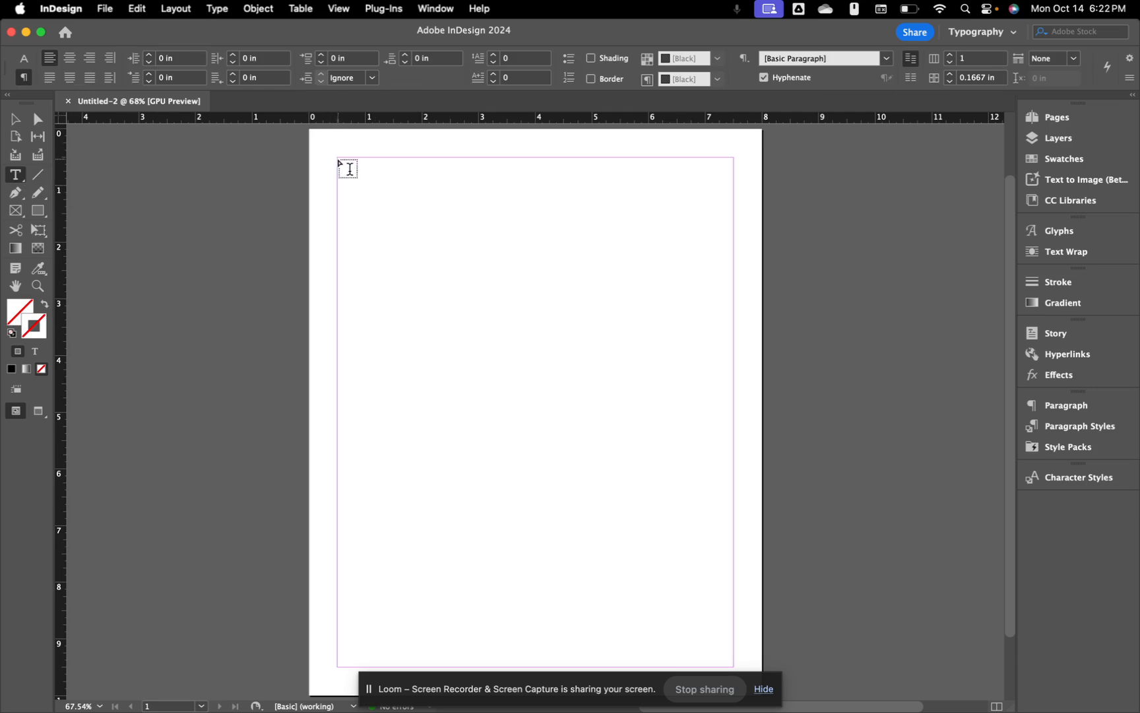
{"action": "left_click_drag", "start_coordinate": [339, 157], "coordinate": [738, 364]}
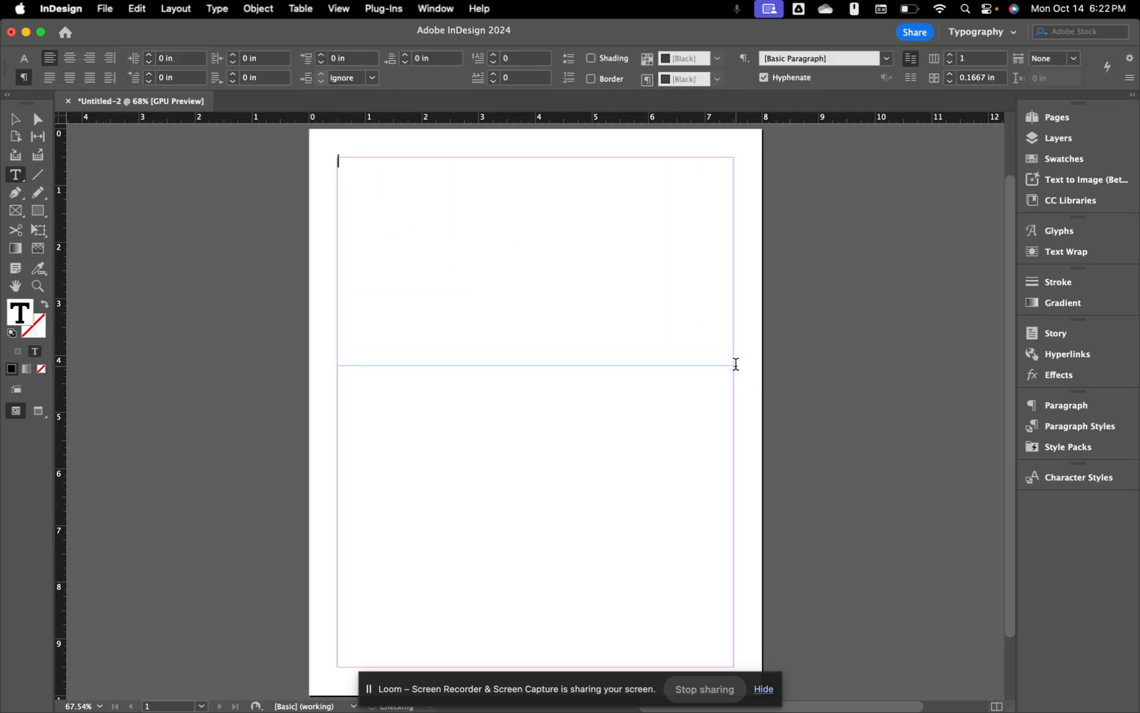
{"action": "left_click", "coordinate": [220, 11]}
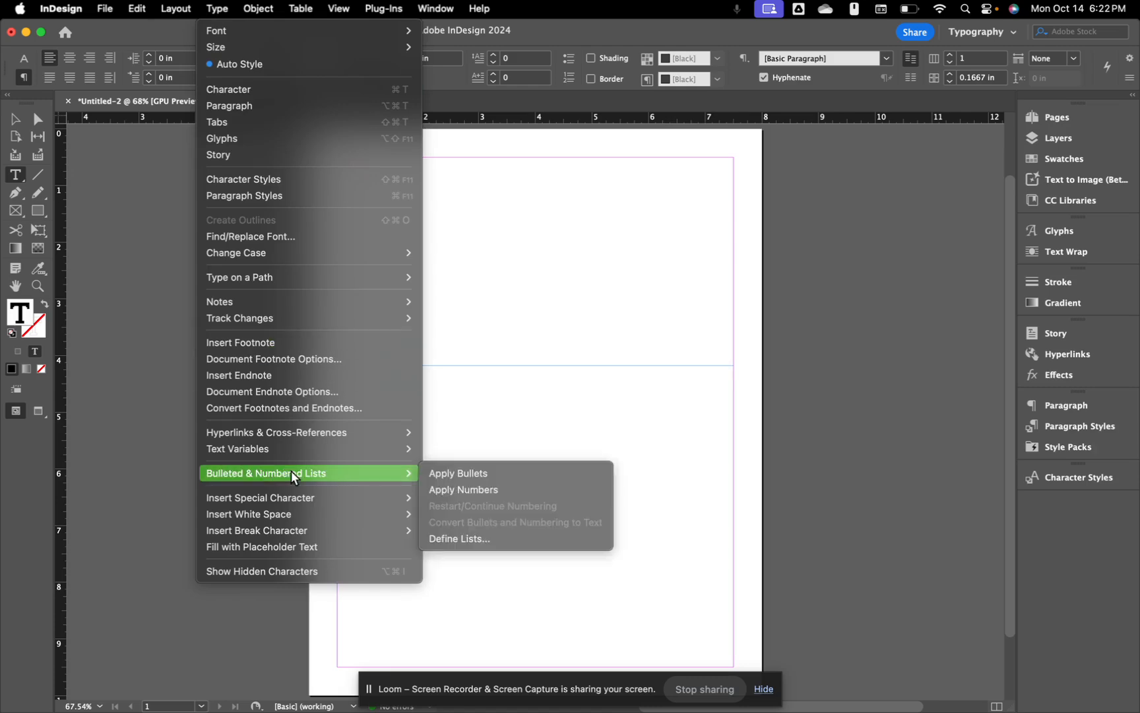
{"action": "mouse_move", "coordinate": [298, 504]}
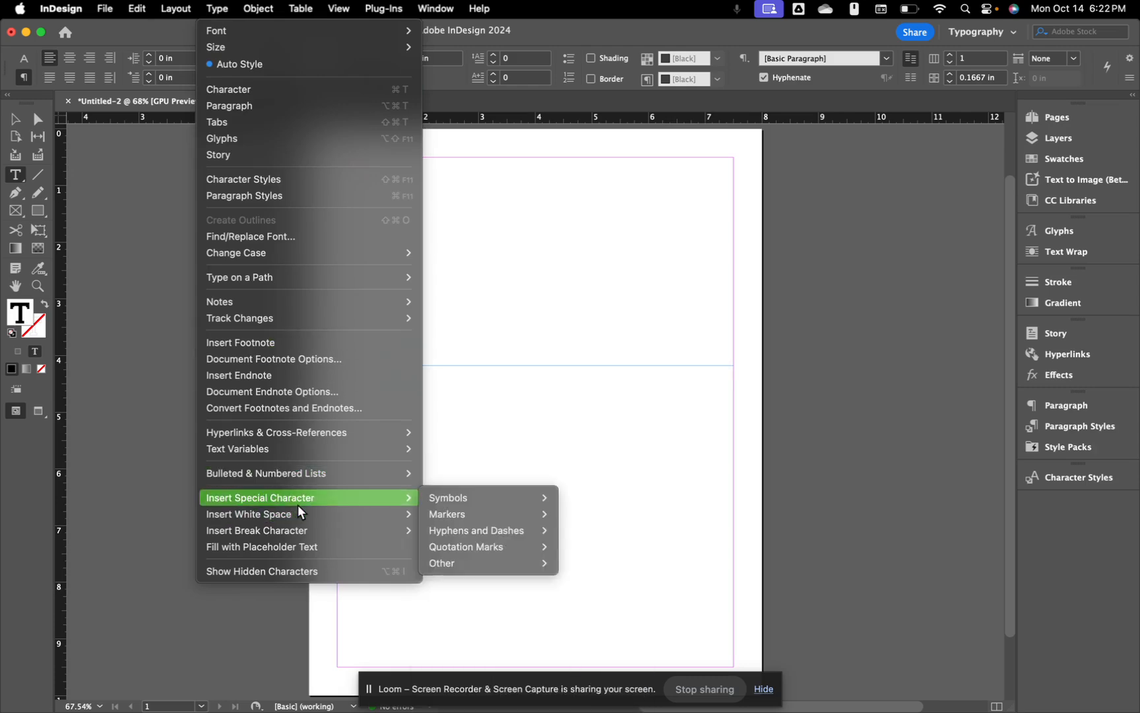
{"action": "left_click", "coordinate": [289, 550]}
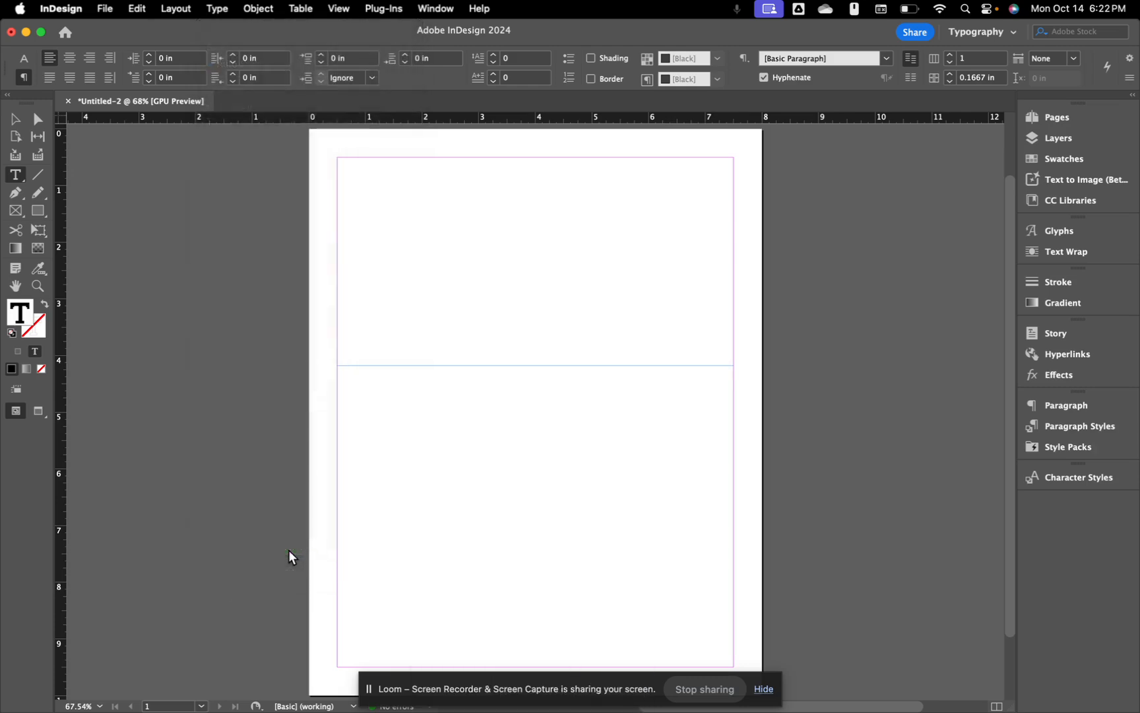
Step: Slightly enlarge the text frame's height and select its placeholder text
{"action": "left_click", "coordinate": [17, 122]}
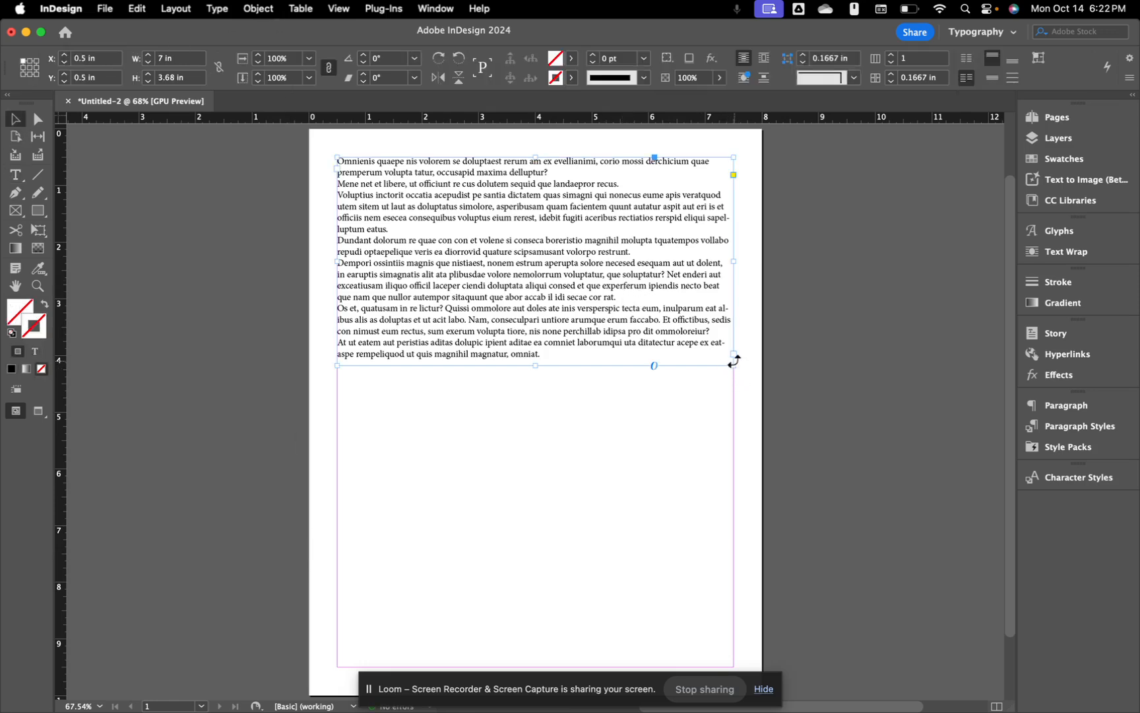
{"action": "mouse_move", "coordinate": [535, 365]}
{"action": "left_mouse_down"}
{"action": "mouse_move", "coordinate": [537, 448]}
{"action": "mouse_move", "coordinate": [546, 372]}
{"action": "left_mouse_up"}
{"action": "double_click", "coordinate": [550, 330]}
{"action": "triple_click", "coordinate": [549, 331]}
{"action": "left_click", "coordinate": [549, 331]}
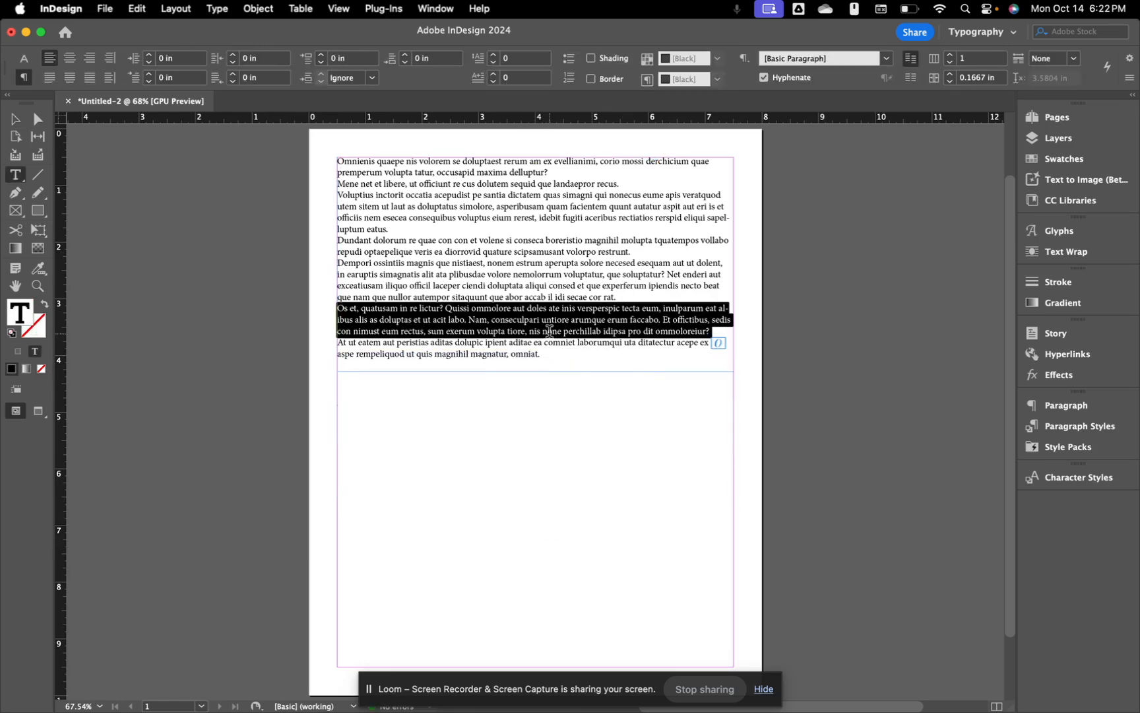
{"action": "left_click", "coordinate": [549, 331]}
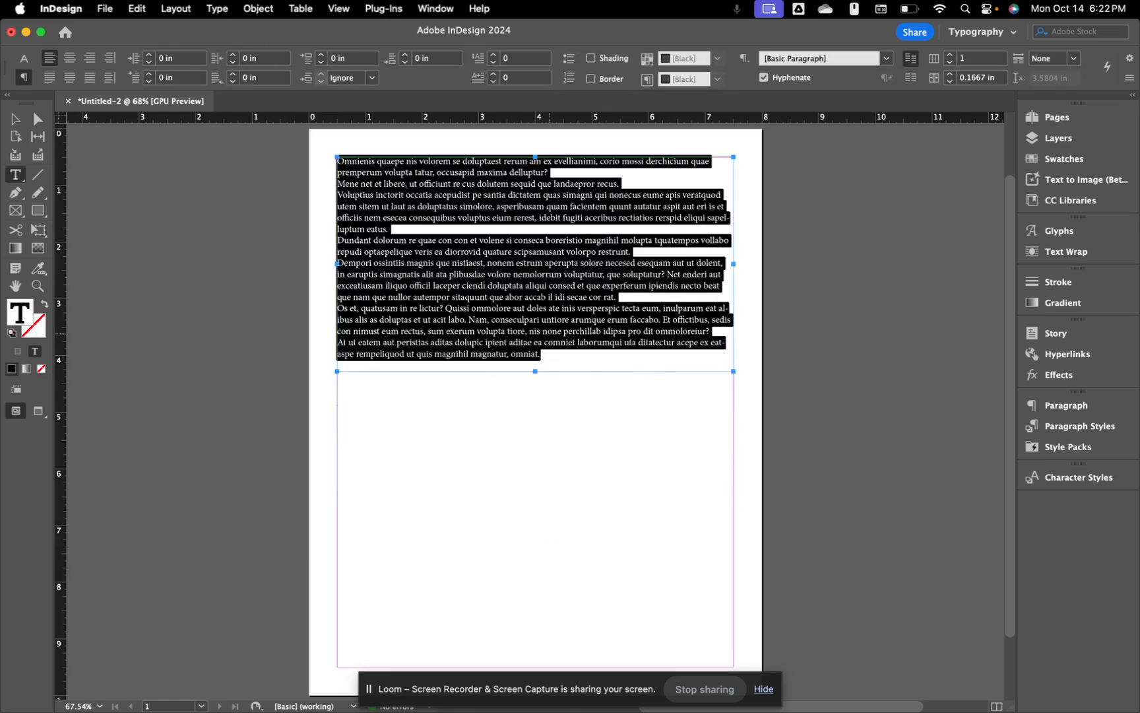
Step: Paste clipboard text over all of the frame's text so the story overflows
{"action": "key", "text": "super+v"}
{"action": "key", "text": "super+v"}
{"action": "key", "text": "super+v"}
{"action": "key", "text": "super+z"}
{"action": "key", "text": "super+z"}
{"action": "key", "text": "super+z"}
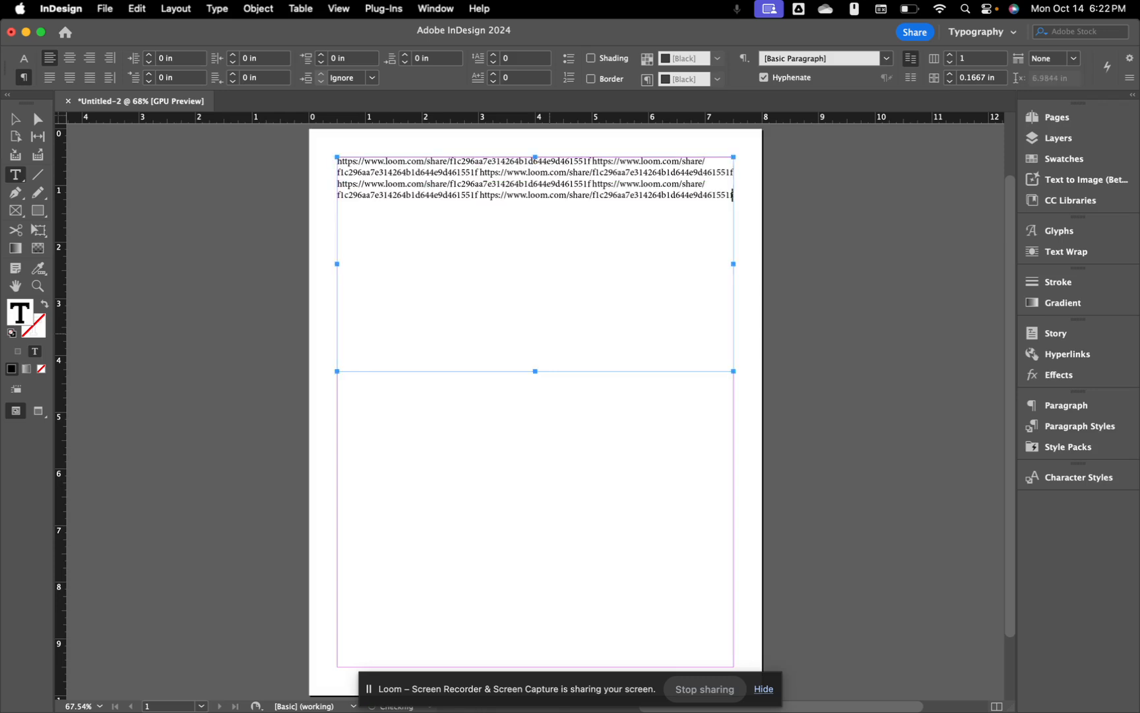
{"action": "key", "text": "super+z"}
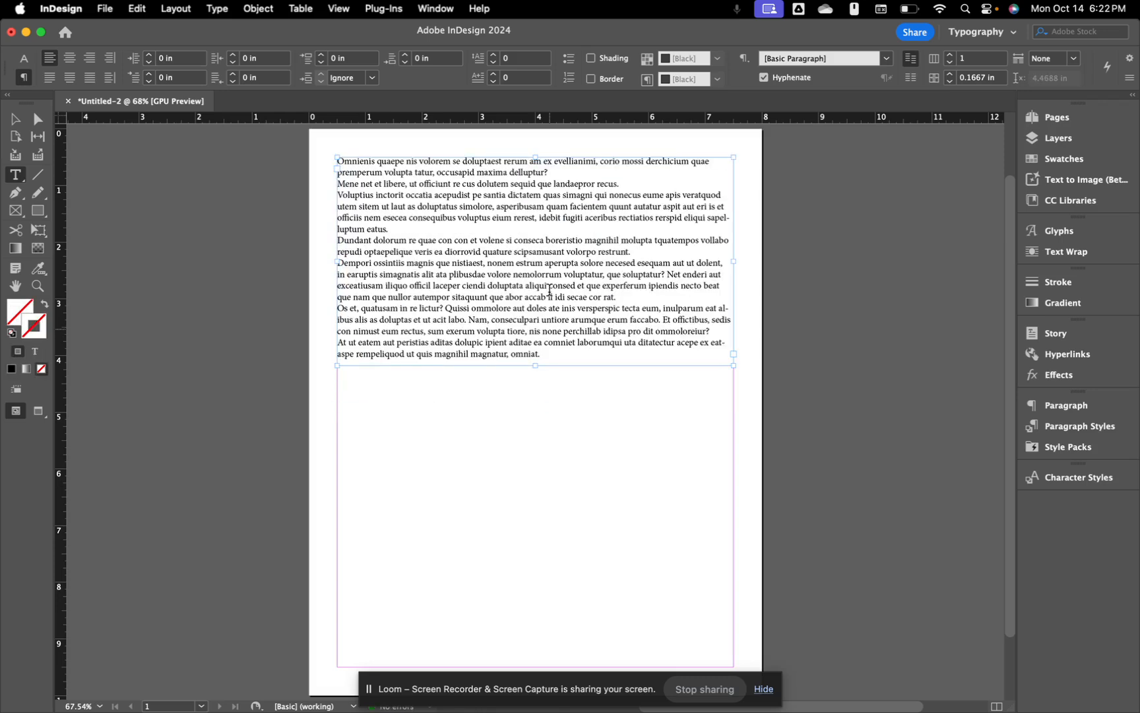
{"action": "triple_click", "coordinate": [538, 272]}
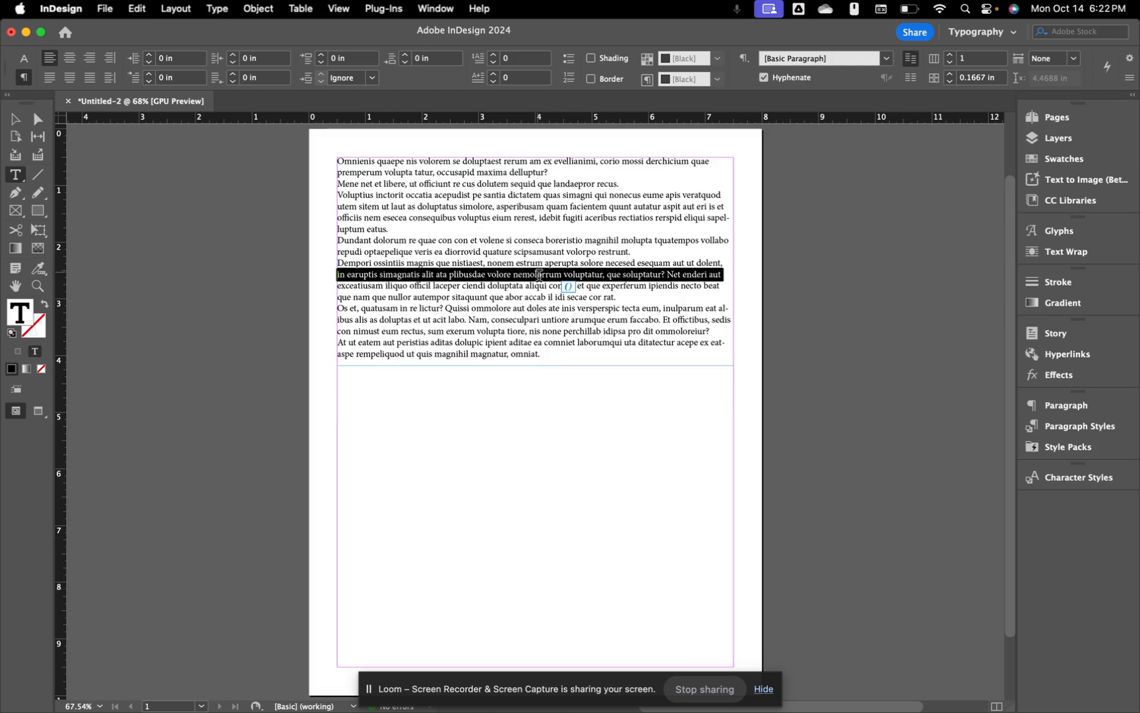
{"action": "key", "text": "super+a"}
{"action": "key", "text": "super+v"}
{"action": "key", "text": "super+v"}
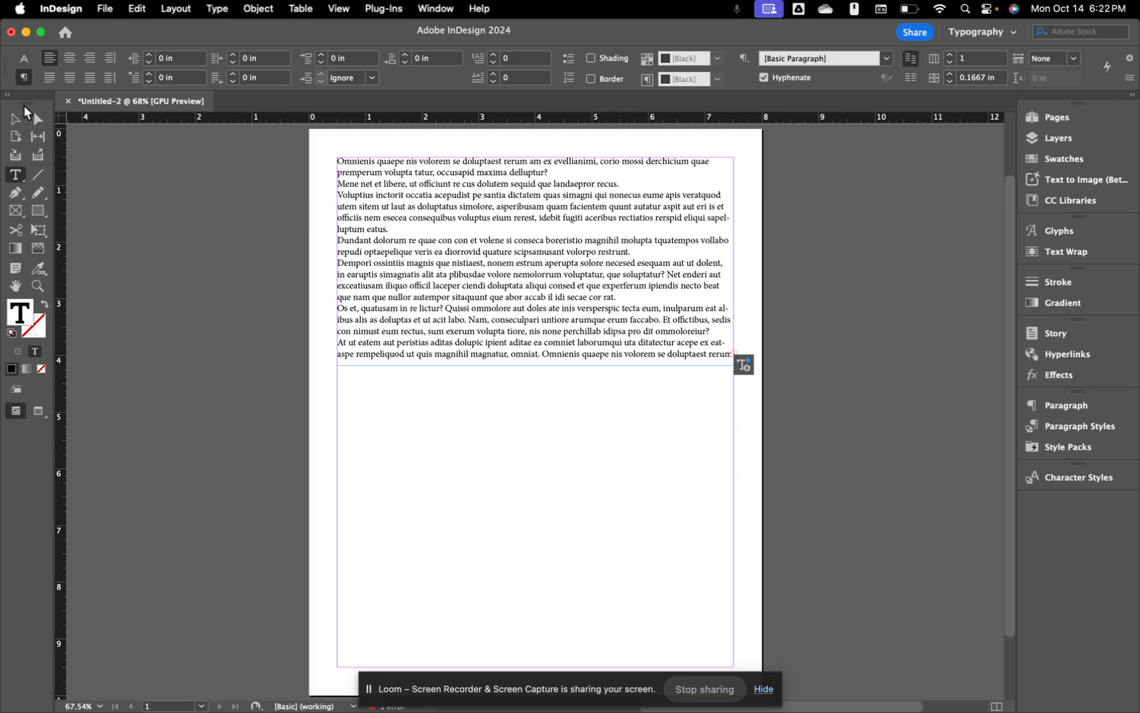
Step: Draw a second, empty text frame lower on the page
{"action": "left_click", "coordinate": [15, 119]}
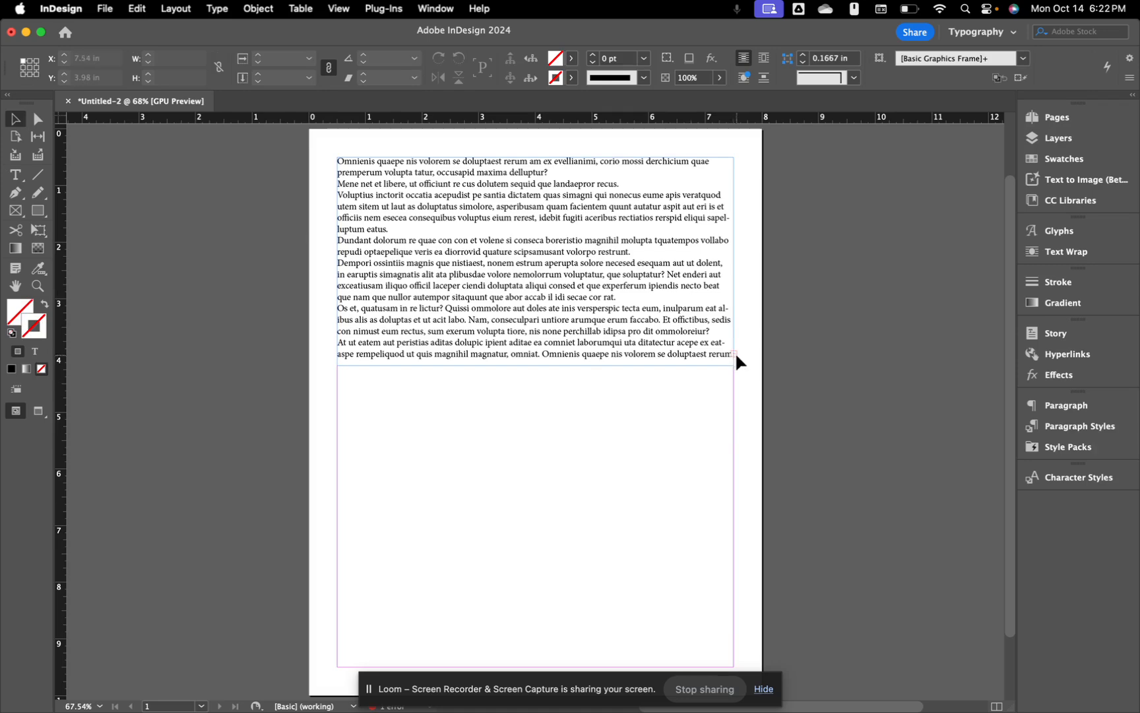
{"action": "scroll", "coordinate": [736, 349], "scroll_direction": "up", "scroll_amount": 3}
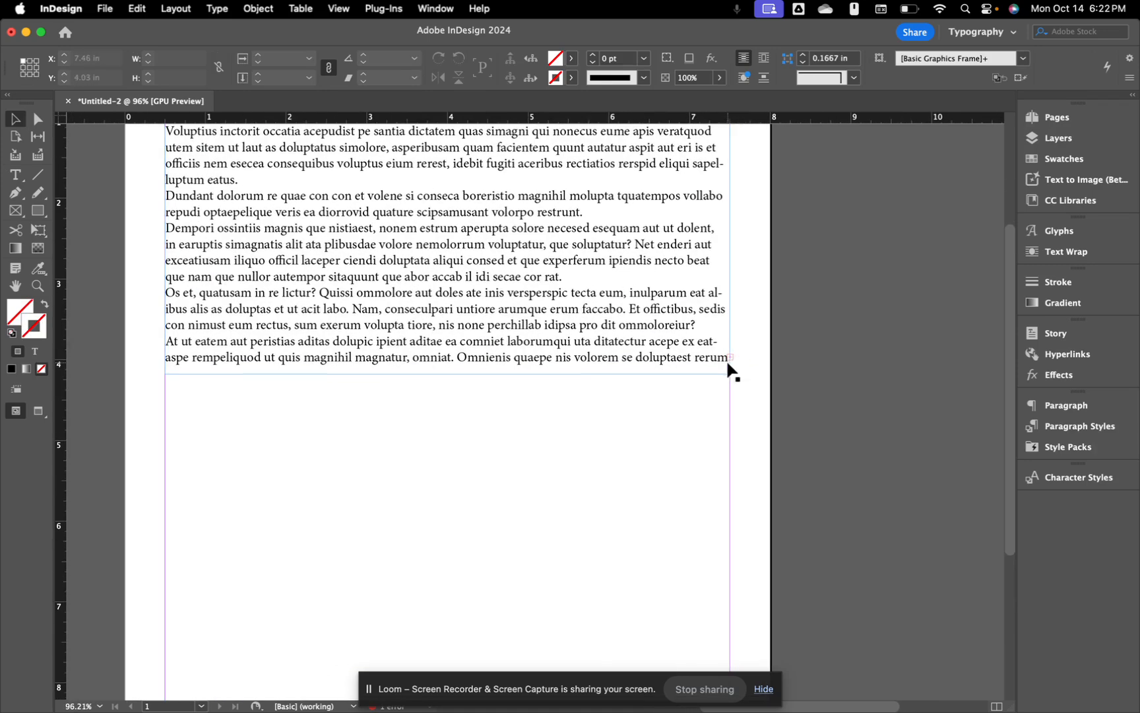
{"action": "left_click", "coordinate": [709, 368]}
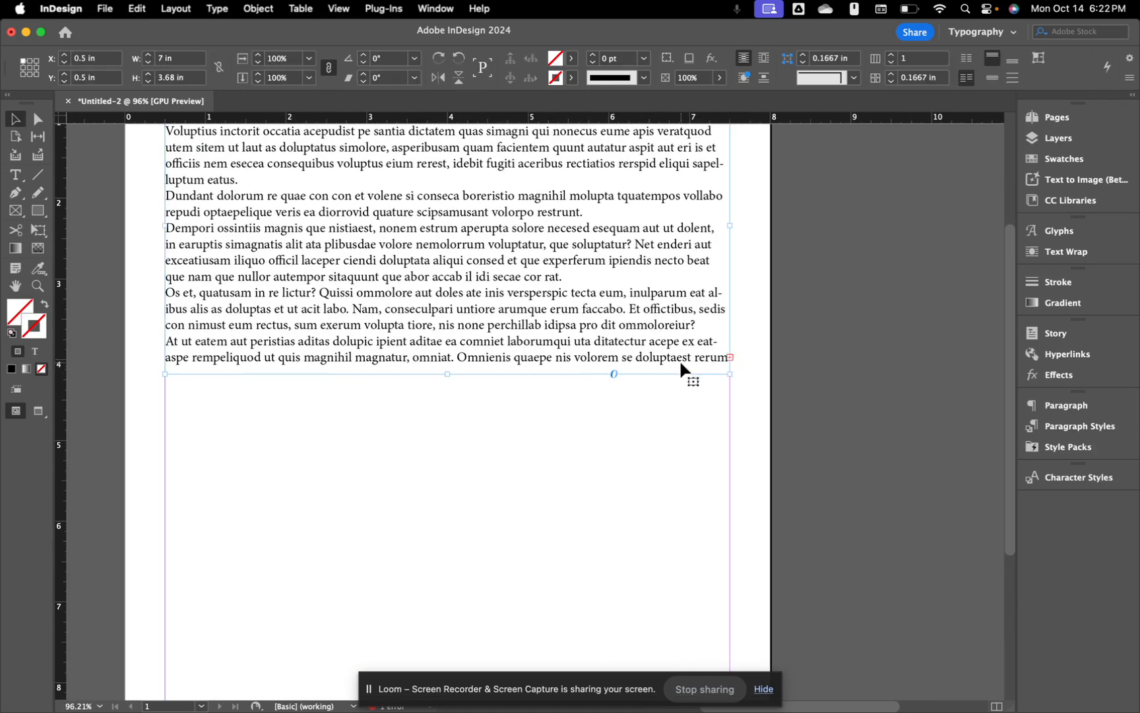
{"action": "scroll", "coordinate": [679, 359], "scroll_direction": "down", "scroll_amount": 3}
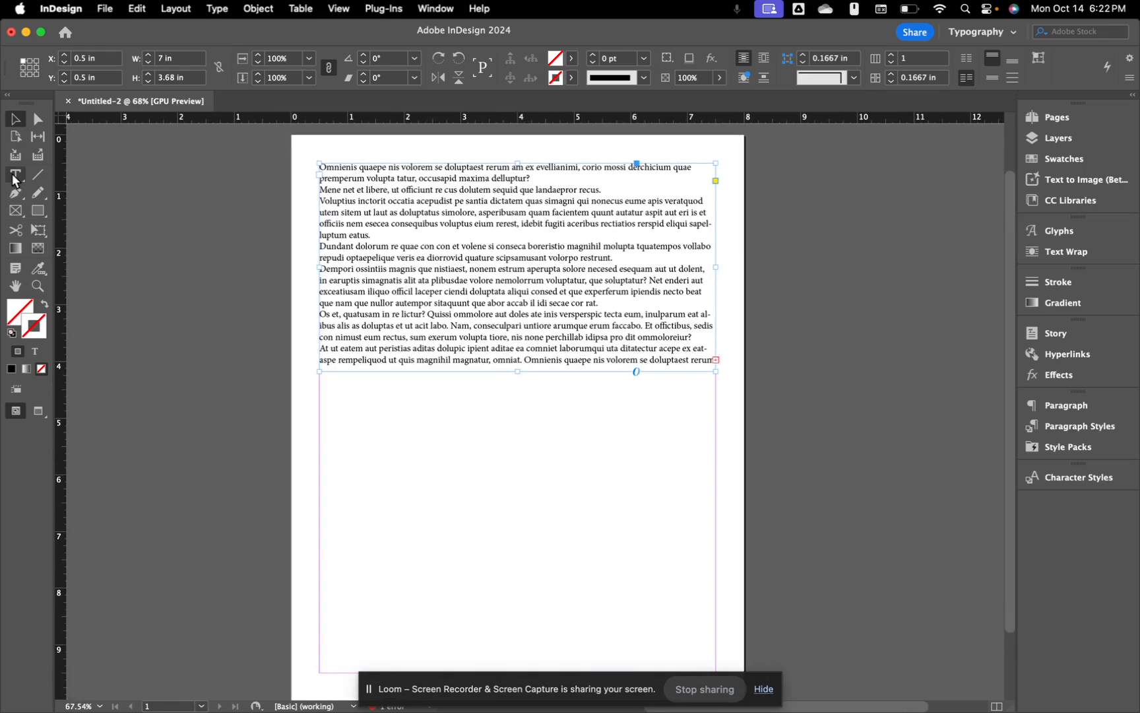
{"action": "left_click", "coordinate": [15, 176]}
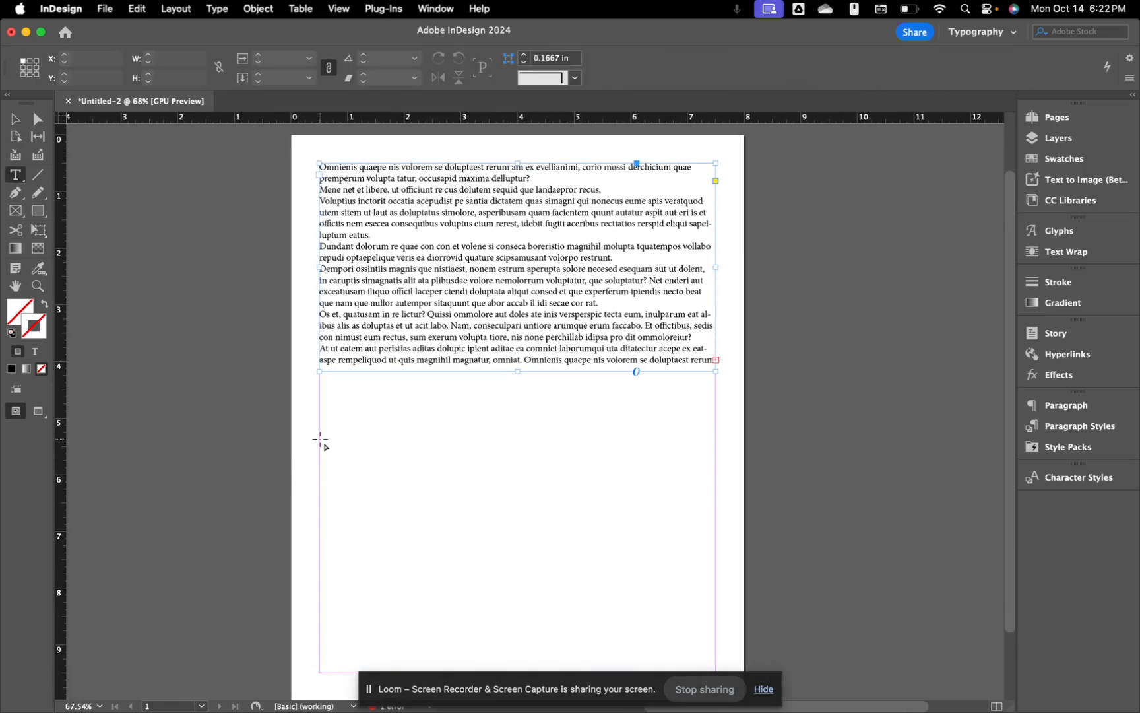
{"action": "left_click_drag", "start_coordinate": [320, 439], "coordinate": [716, 615]}
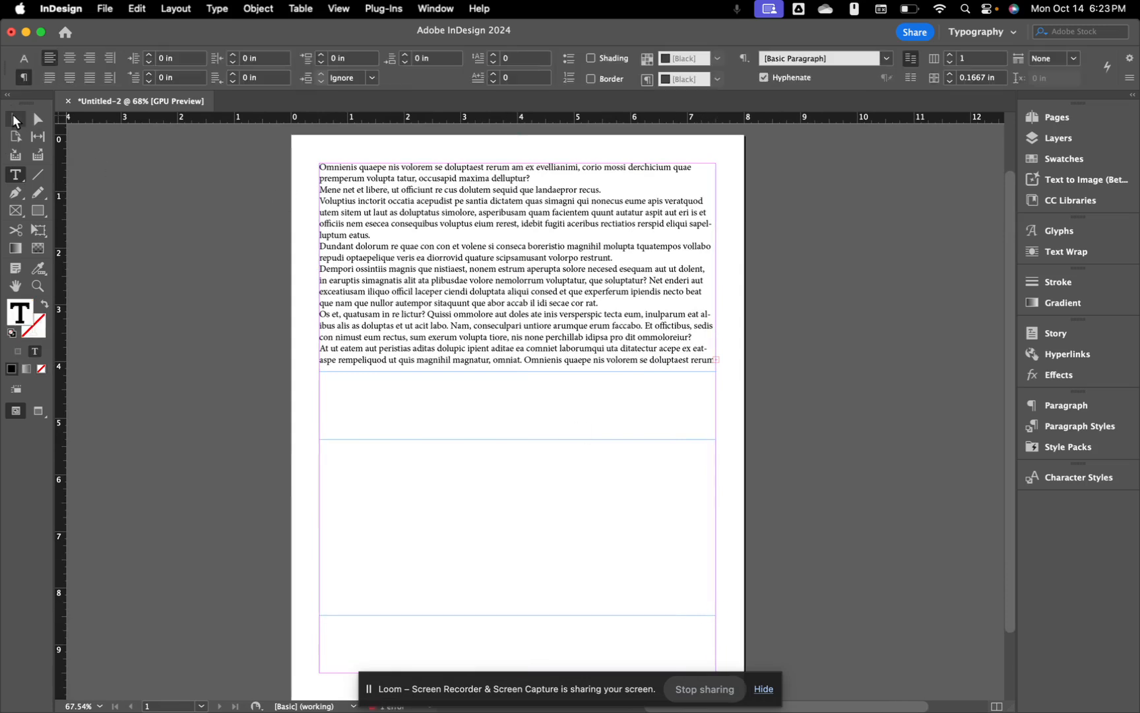
Step: Thread the upper frame's overset text into the lower frame, then shorten the upper frame
{"action": "left_click", "coordinate": [13, 120]}
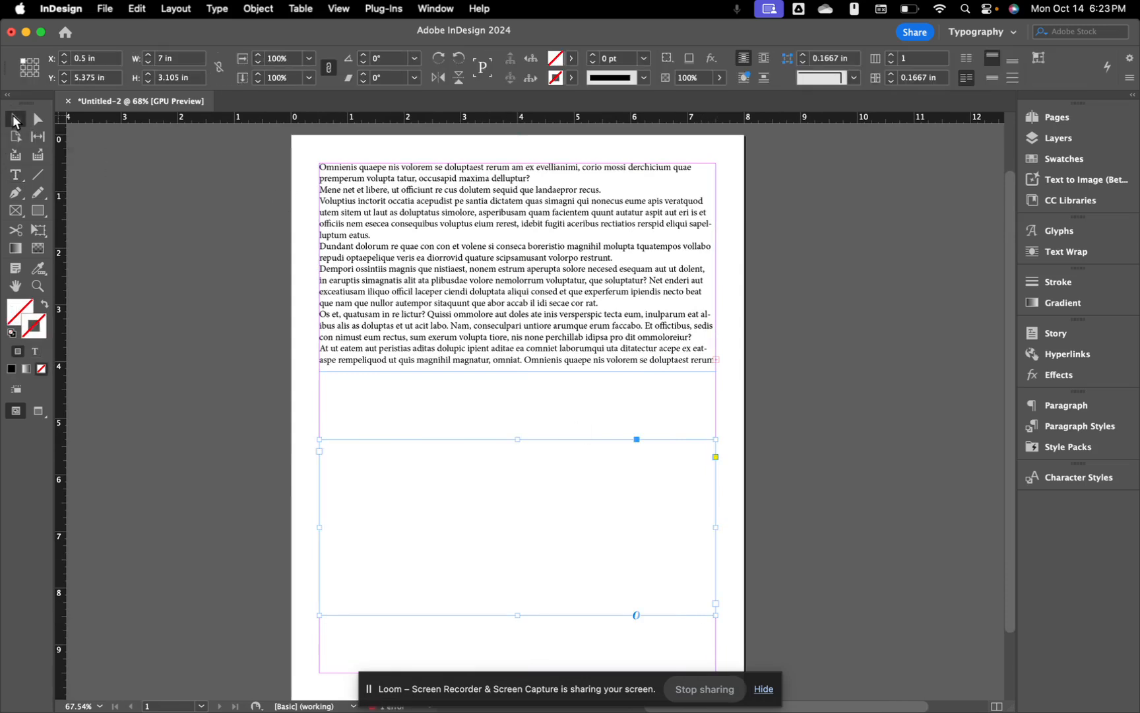
{"action": "left_click", "coordinate": [626, 276]}
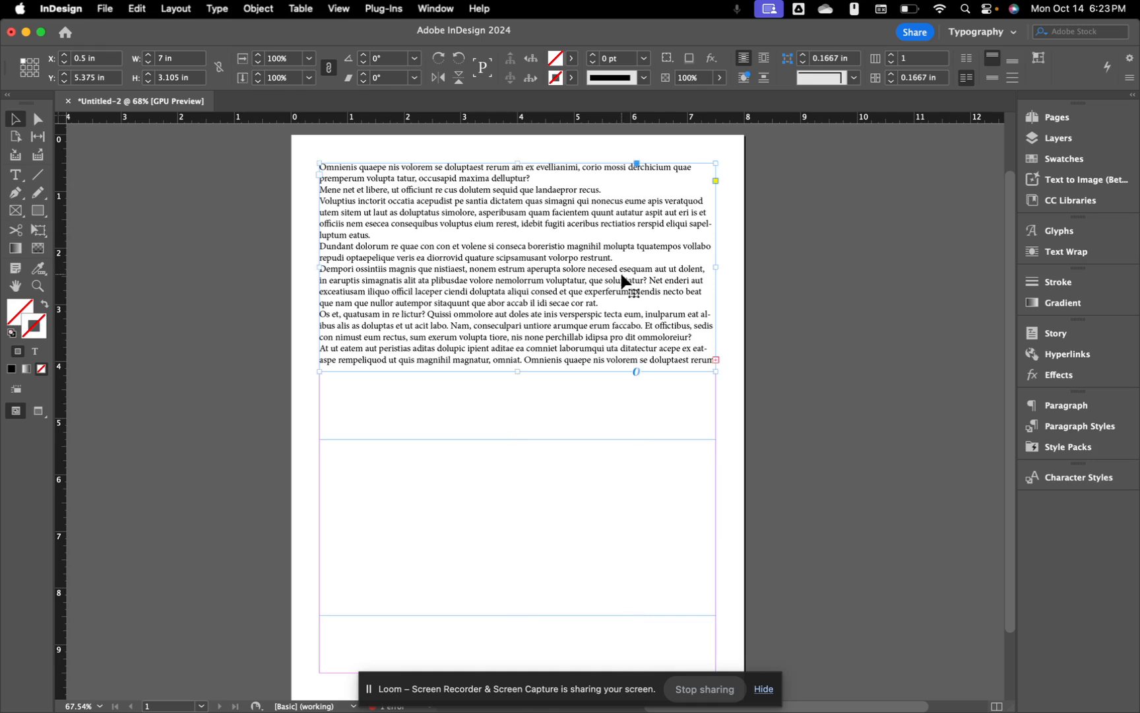
{"action": "left_click", "coordinate": [716, 361]}
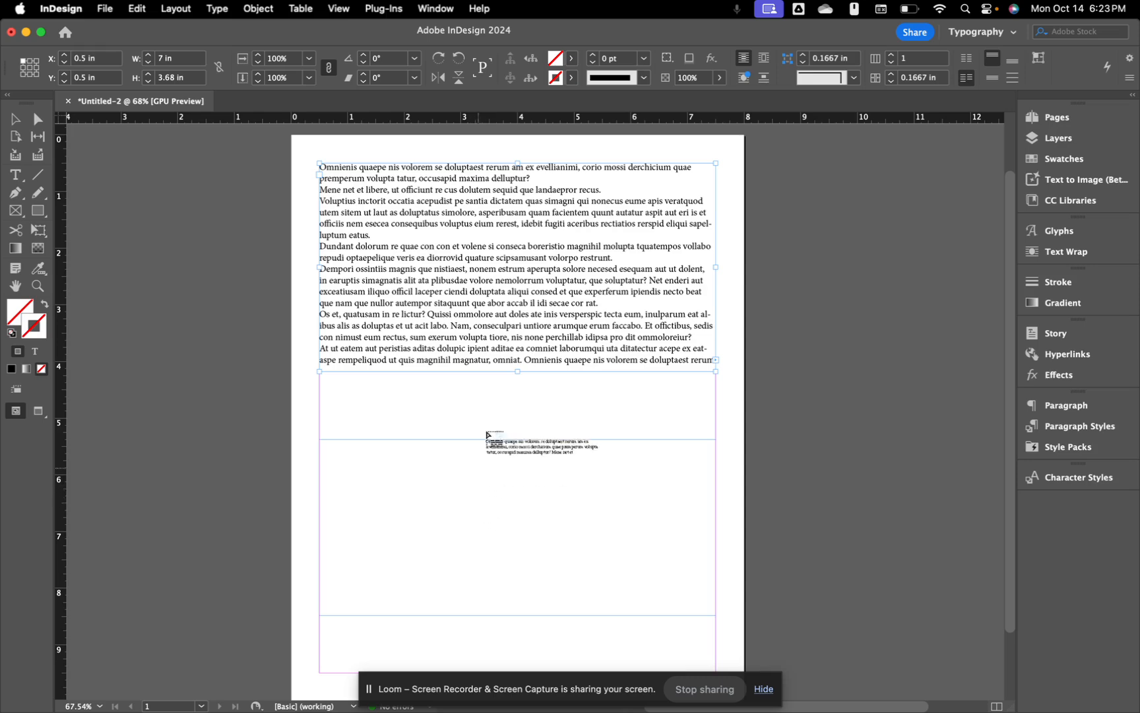
{"action": "left_click", "coordinate": [462, 498]}
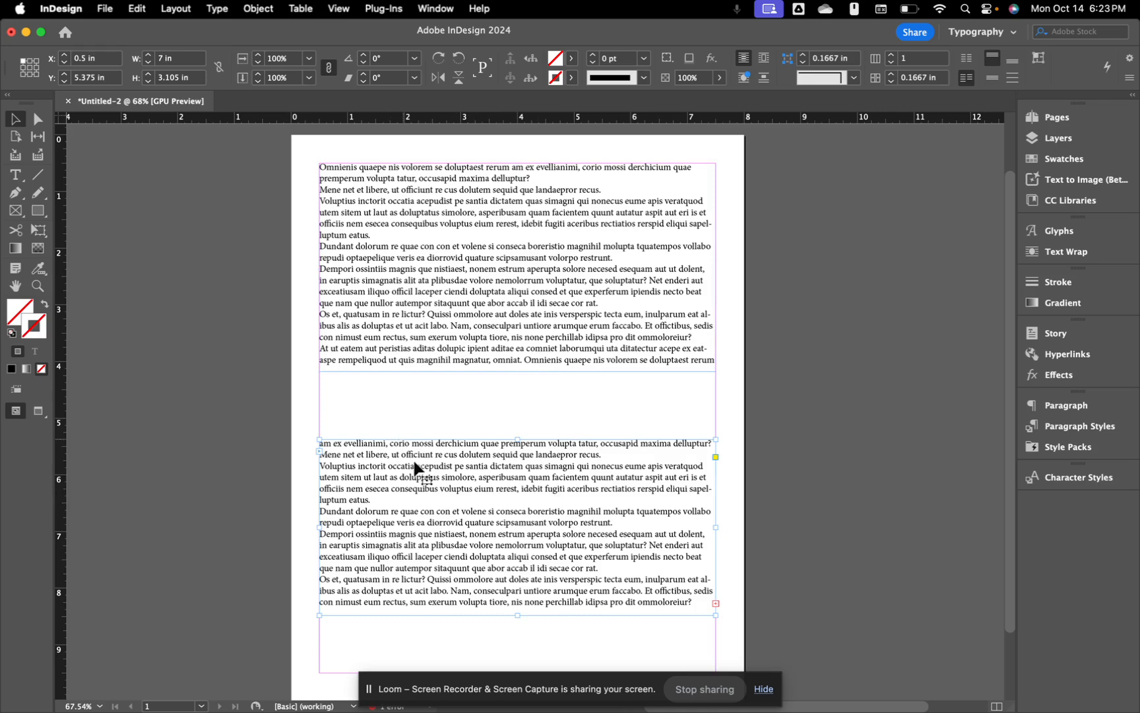
{"action": "left_click", "coordinate": [540, 321]}
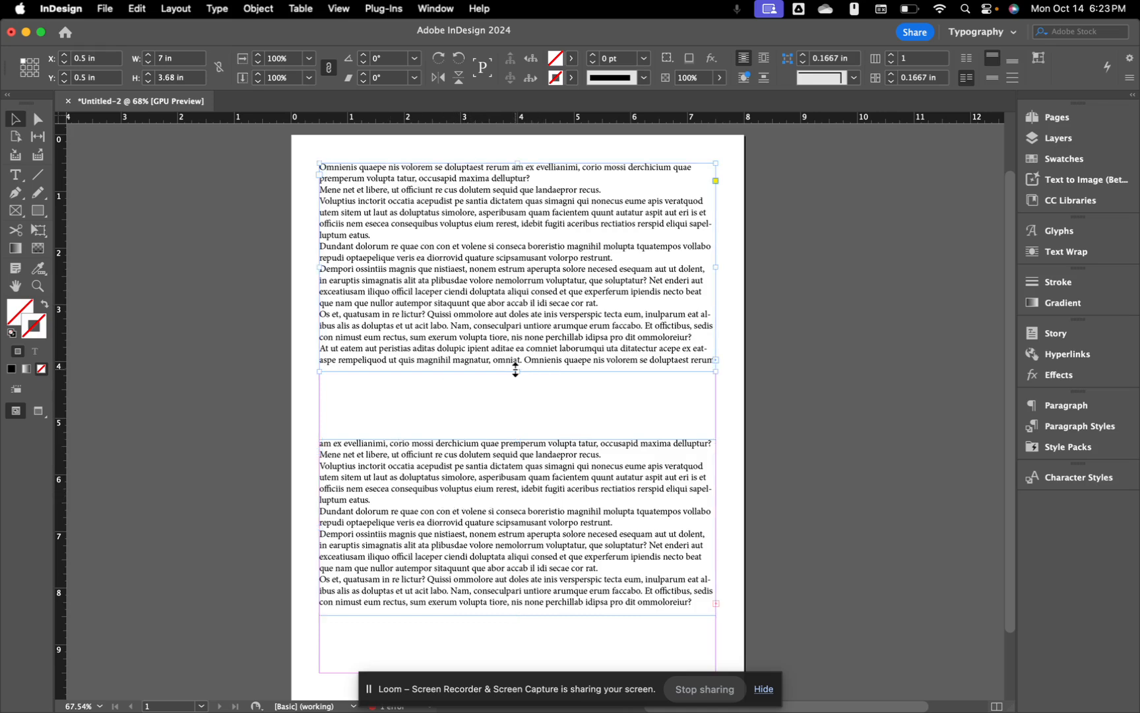
{"action": "mouse_move", "coordinate": [516, 370]}
{"action": "left_mouse_down"}
{"action": "mouse_move", "coordinate": [534, 315]}
{"action": "mouse_move", "coordinate": [534, 381]}
{"action": "mouse_move", "coordinate": [543, 309]}
{"action": "mouse_move", "coordinate": [533, 381]}
{"action": "left_mouse_up"}
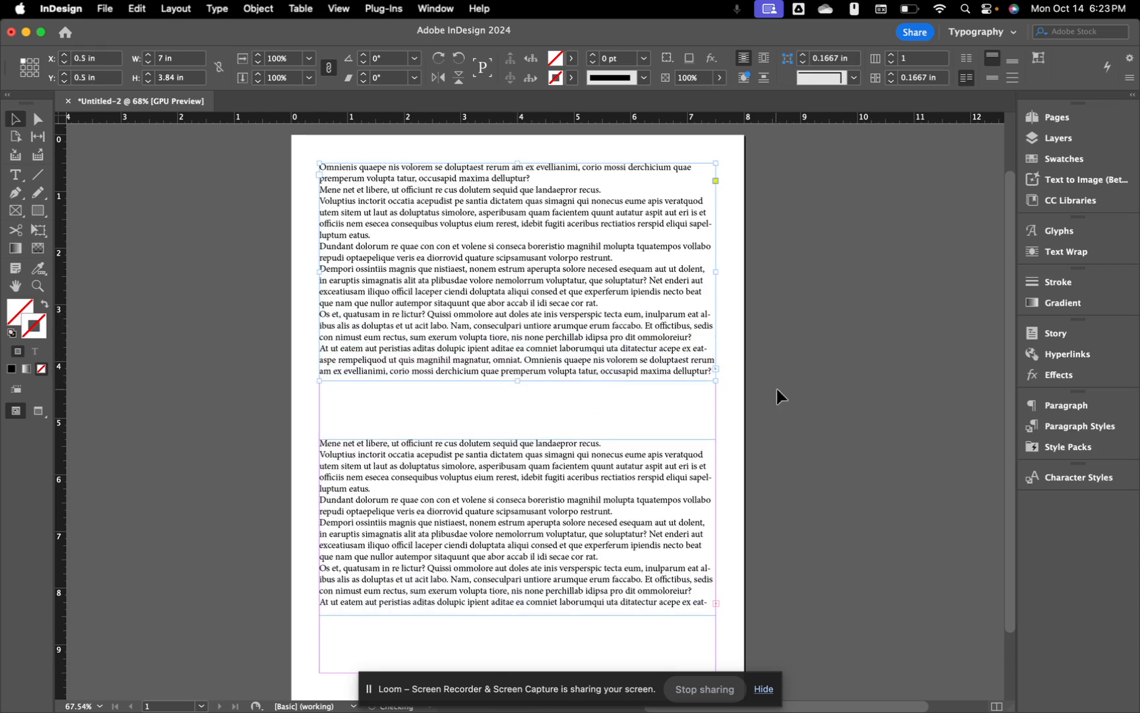
{"action": "left_click", "coordinate": [785, 390]}
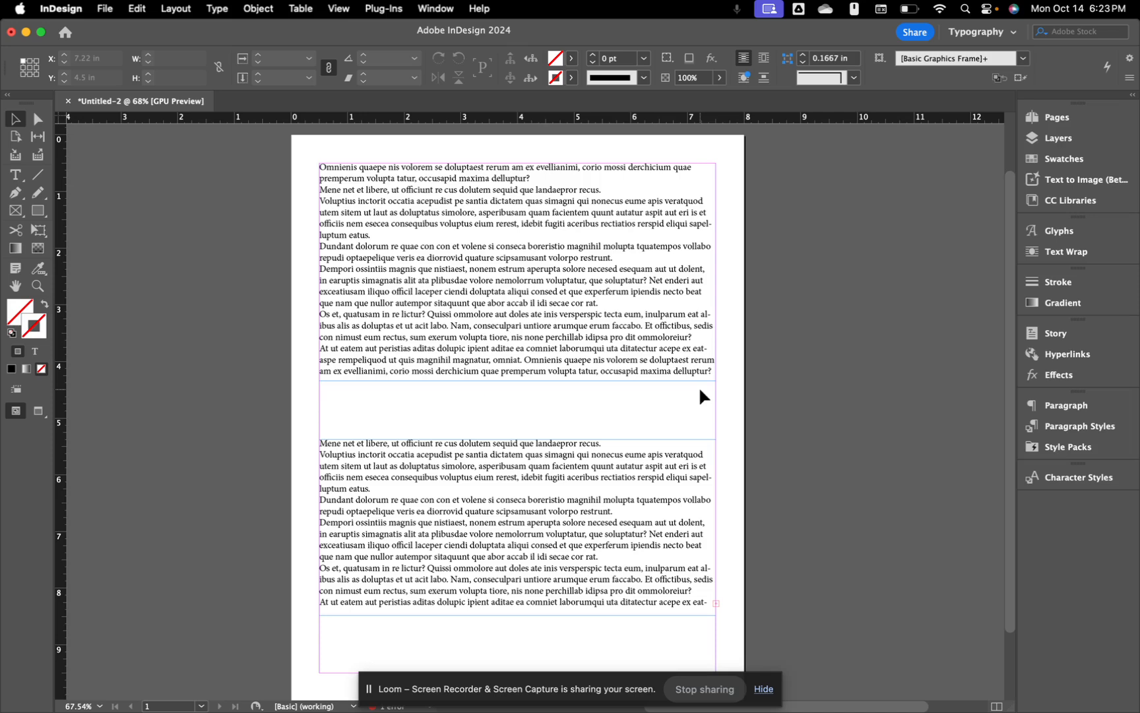
Step: Add four new pages in the Pages panel, giving five pages in three spreads
{"action": "left_click", "coordinate": [1052, 120]}
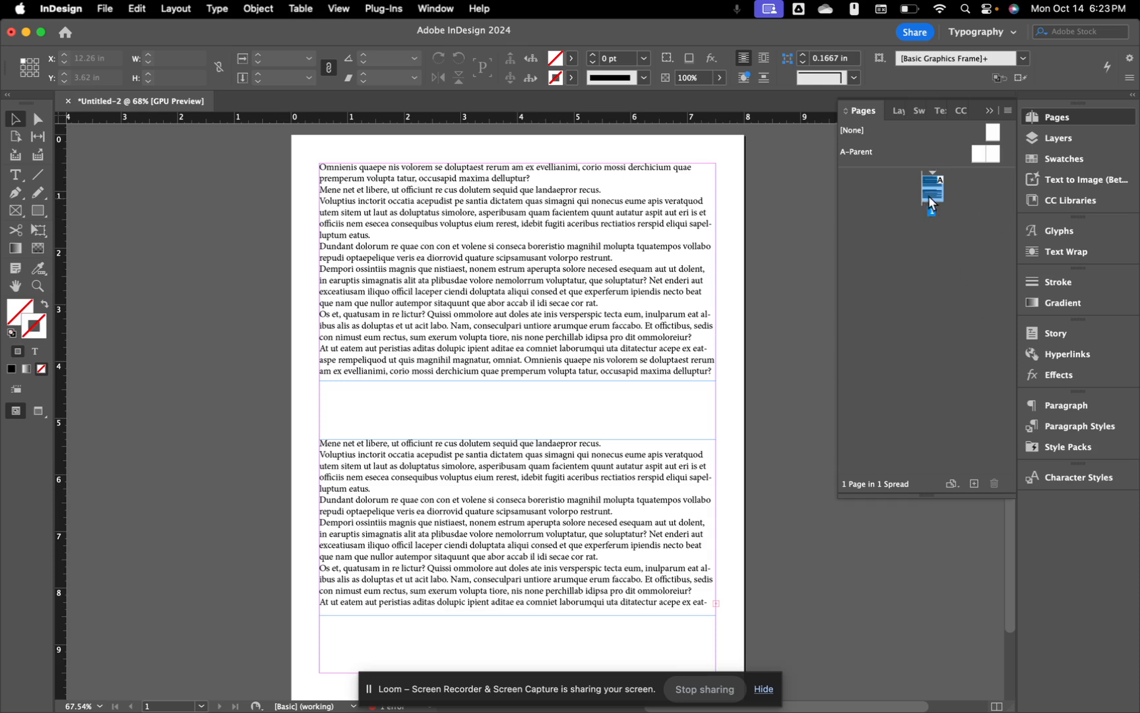
{"action": "left_click", "coordinate": [974, 484]}
{"action": "left_click", "coordinate": [974, 484]}
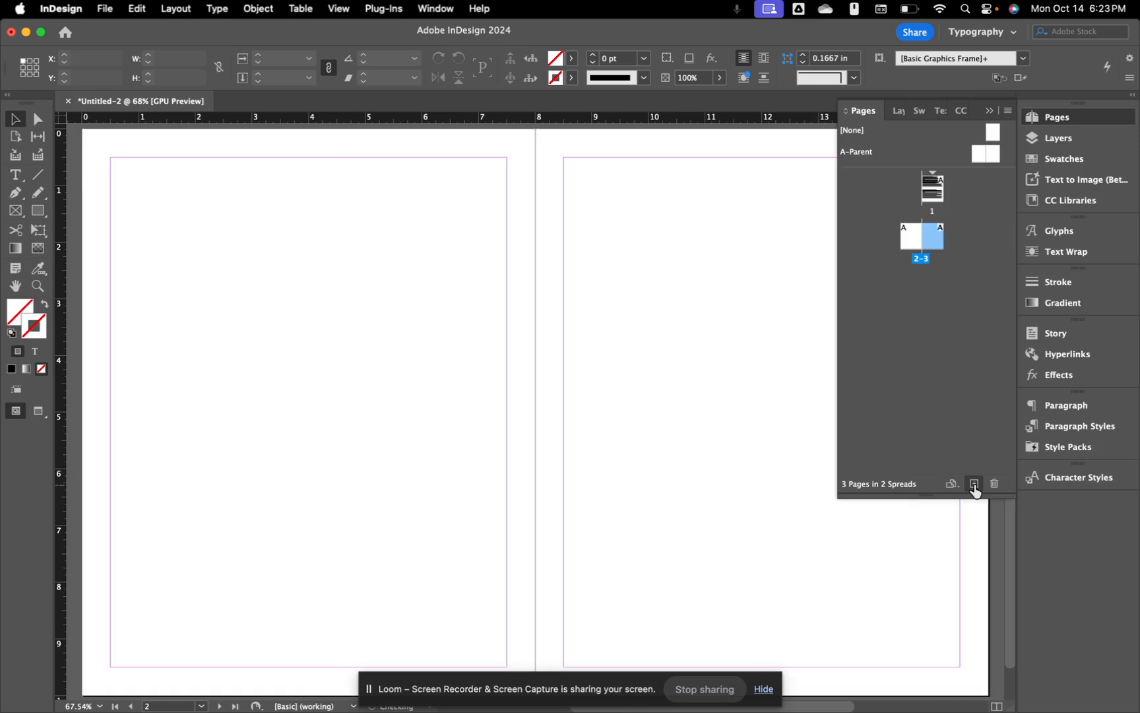
{"action": "left_click", "coordinate": [975, 484]}
{"action": "left_click", "coordinate": [974, 484]}
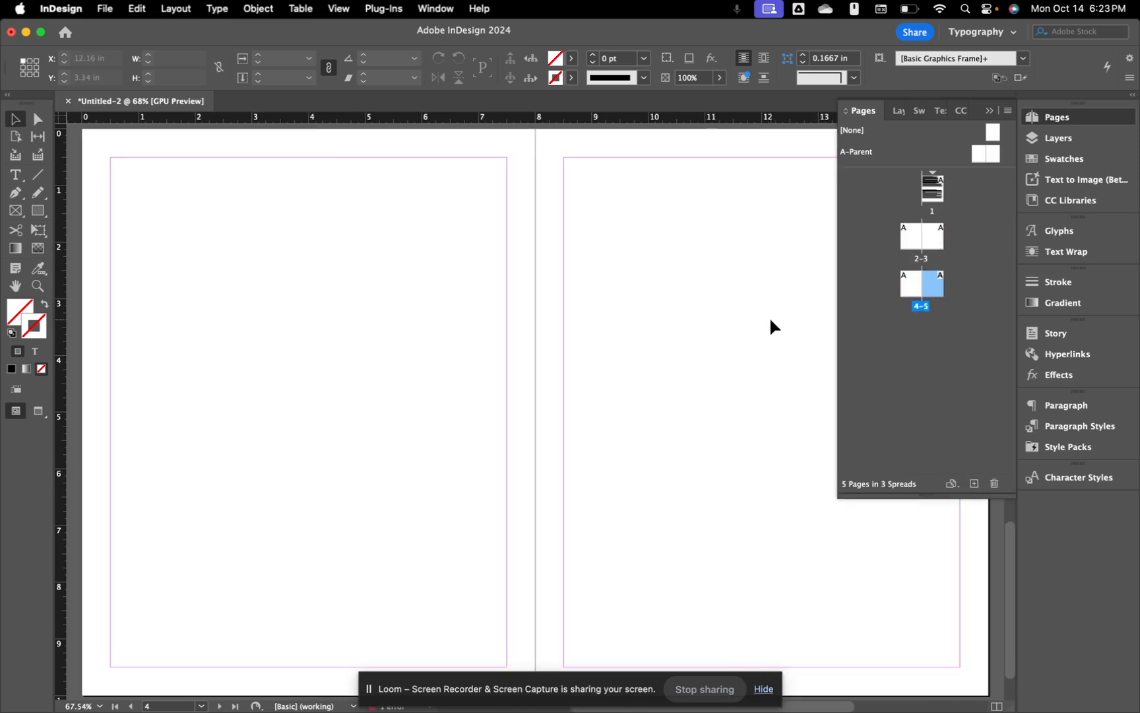
{"action": "scroll", "coordinate": [769, 319], "scroll_direction": "down", "scroll_amount": 5}
Step: Collapse the Pages panel and scroll until the blank pages 2–3 spread is in view
{"action": "scroll", "coordinate": [693, 277], "scroll_direction": "up", "scroll_amount": 4}
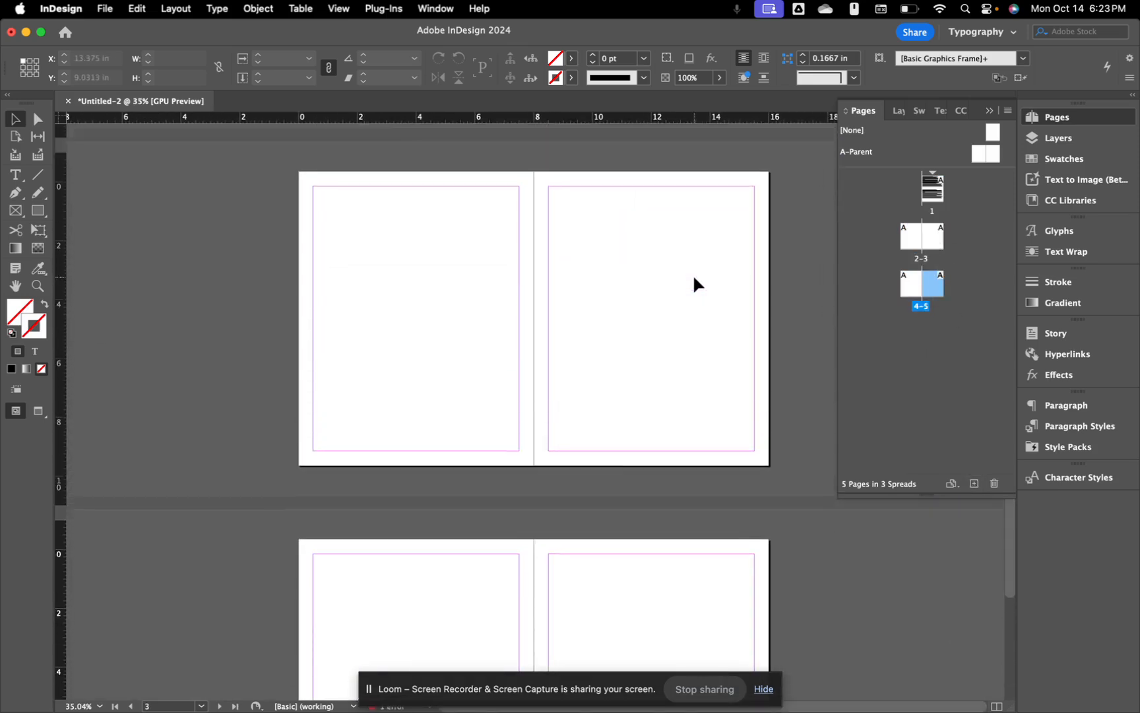
{"action": "scroll", "coordinate": [606, 324], "scroll_direction": "up", "scroll_amount": 5}
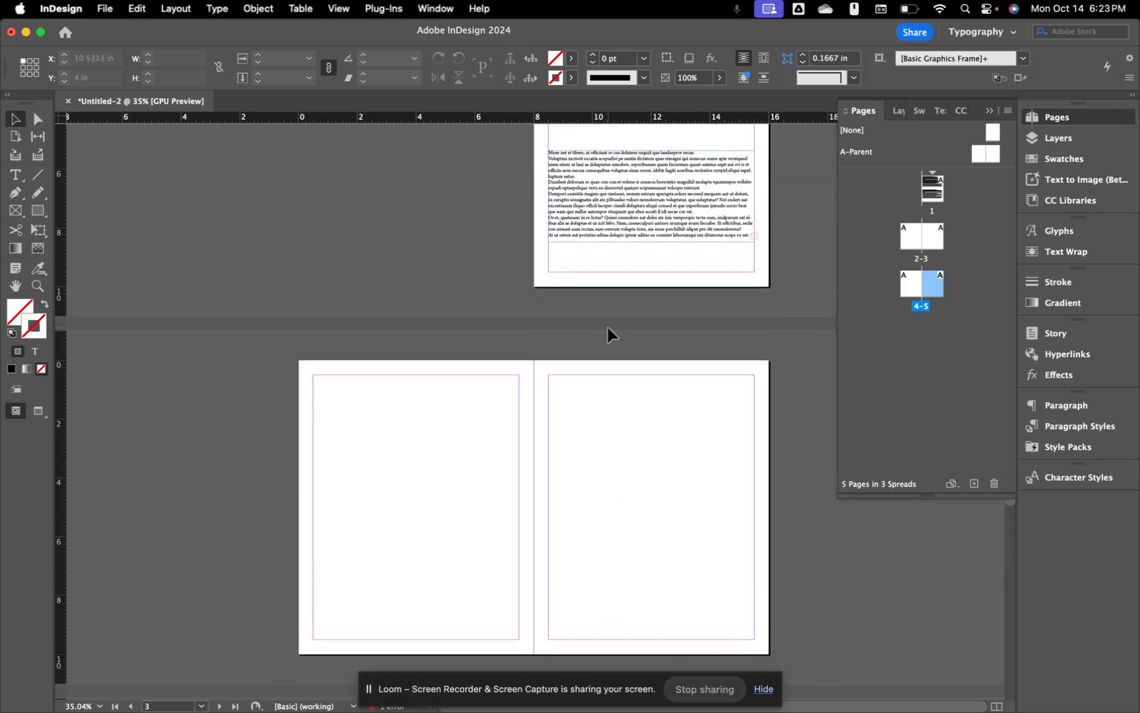
{"action": "scroll", "coordinate": [608, 327], "scroll_direction": "down", "scroll_amount": 6}
{"action": "scroll", "coordinate": [606, 324], "scroll_direction": "up", "scroll_amount": 3}
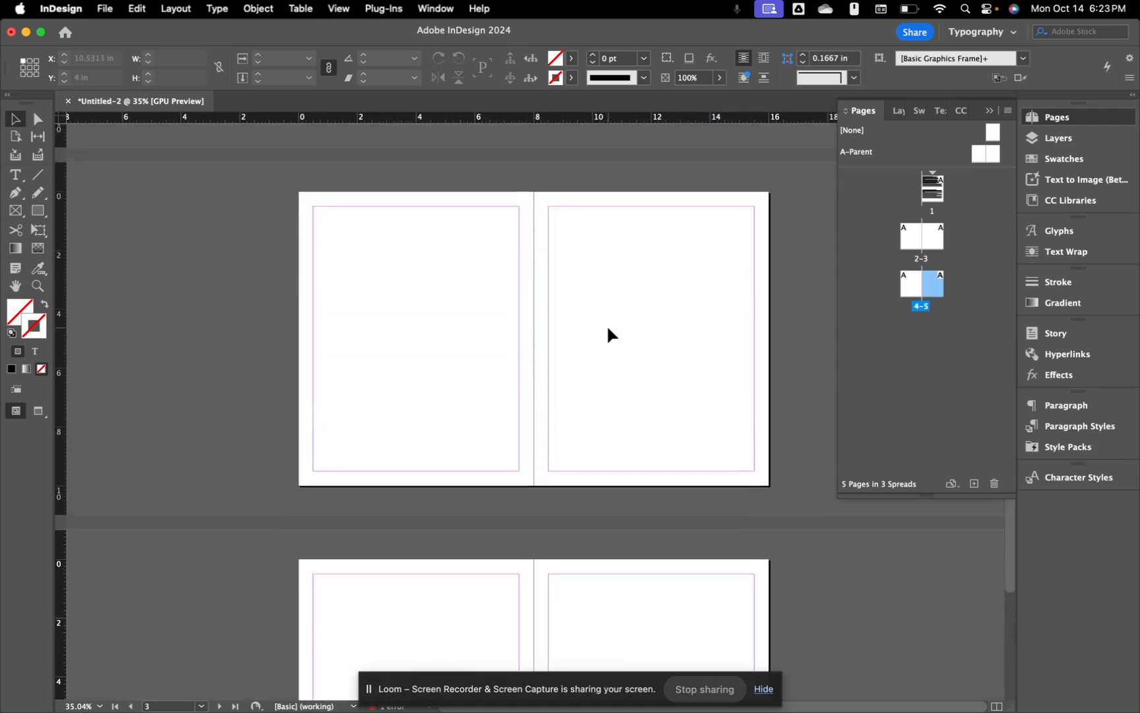
{"action": "scroll", "coordinate": [607, 324], "scroll_direction": "up", "scroll_amount": 5}
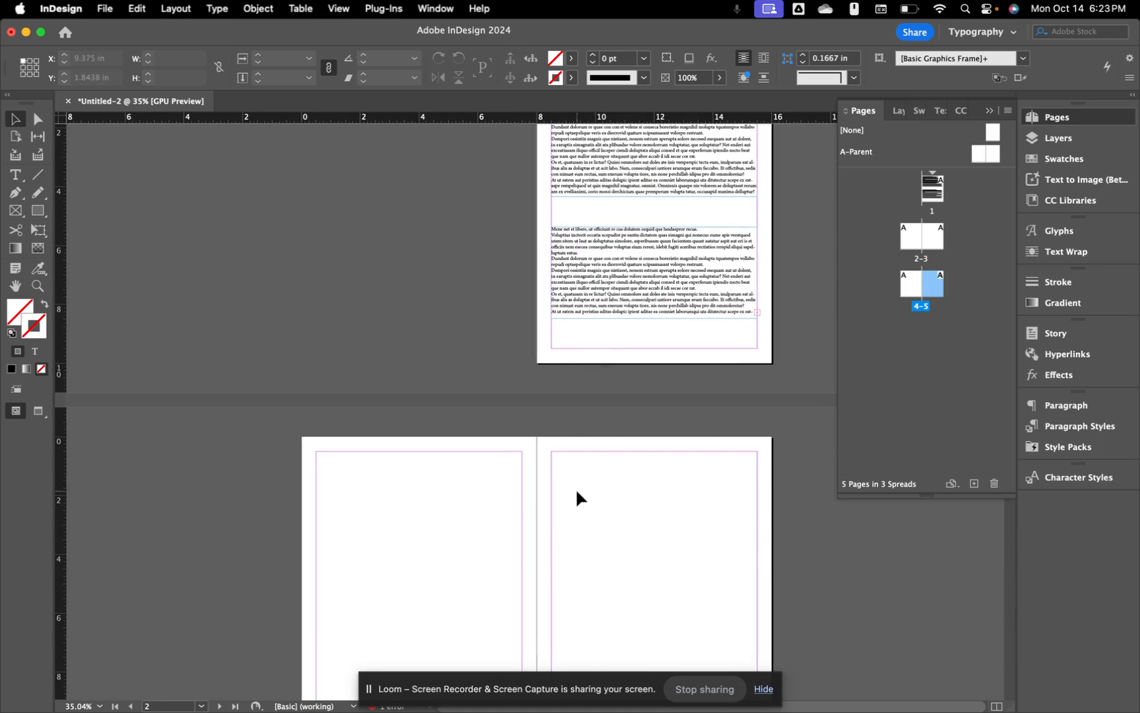
{"action": "scroll", "coordinate": [576, 497], "scroll_direction": "down", "scroll_amount": 2}
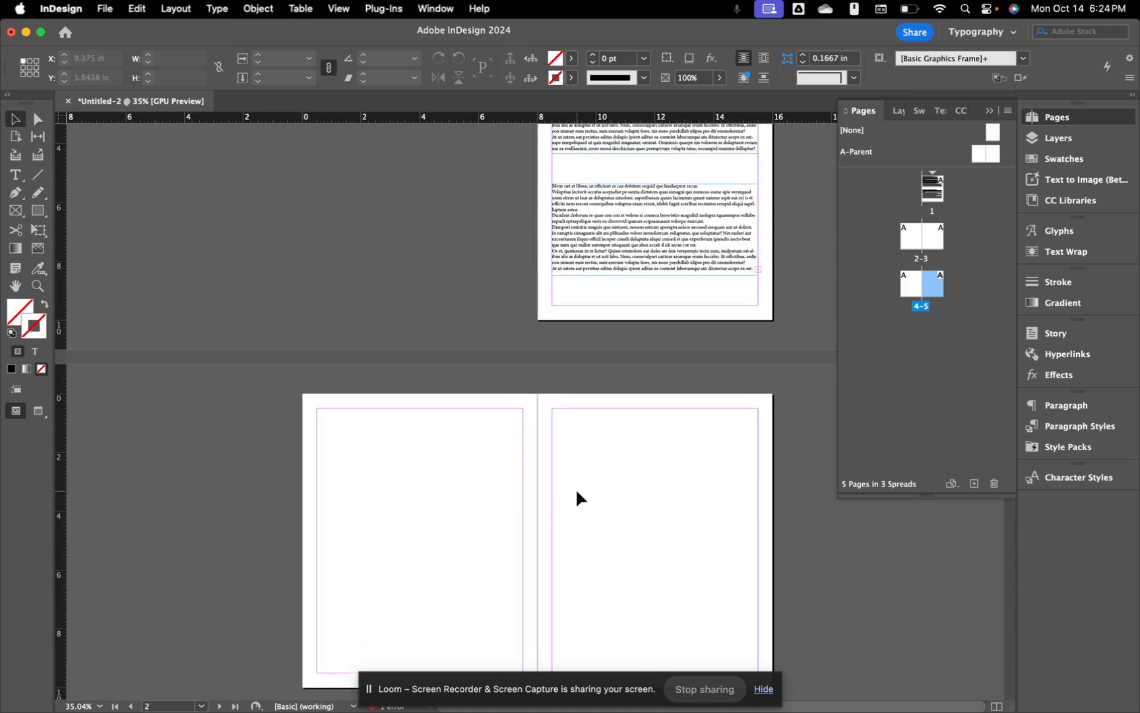
{"action": "scroll", "coordinate": [577, 497], "scroll_direction": "down", "scroll_amount": 3}
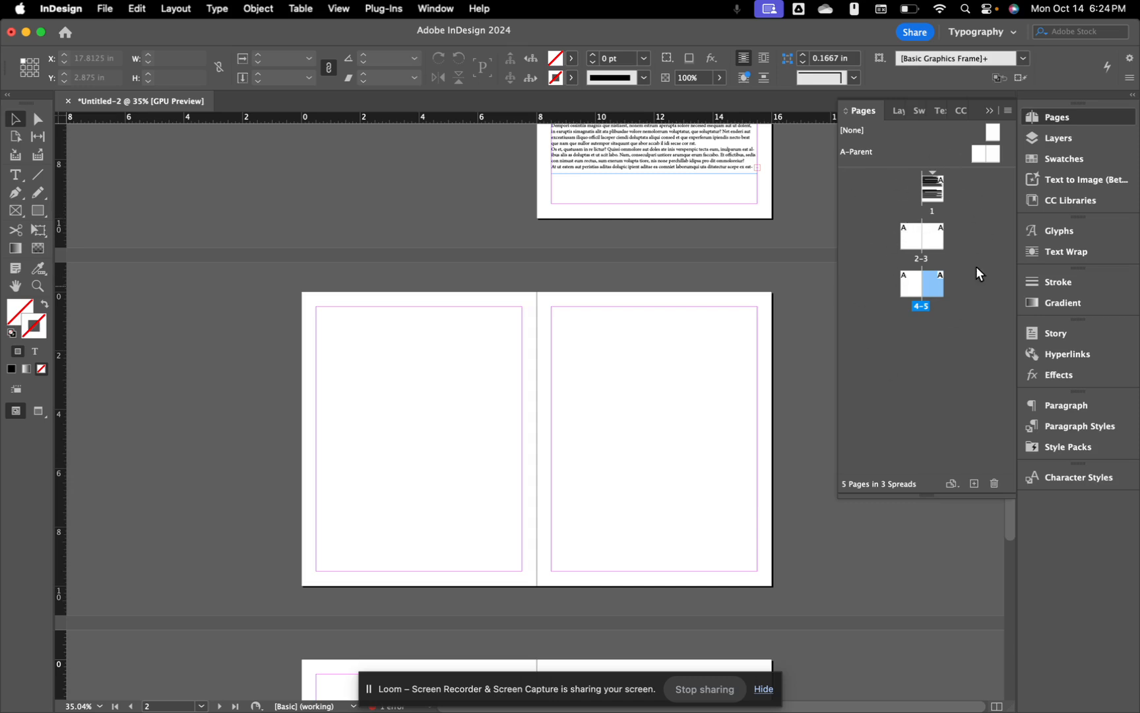
{"action": "left_click", "coordinate": [990, 109]}
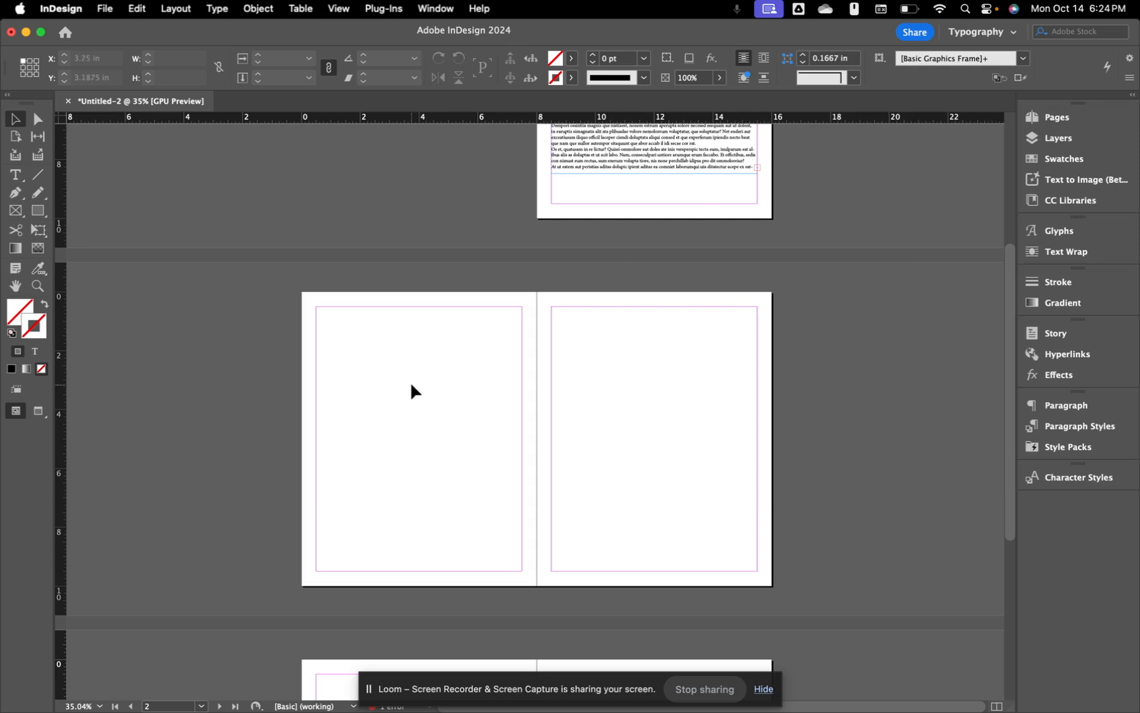
{"action": "scroll", "coordinate": [409, 380], "scroll_direction": "up", "scroll_amount": 2}
{"action": "scroll", "coordinate": [406, 372], "scroll_direction": "up", "scroll_amount": 1}
{"action": "scroll", "coordinate": [534, 325], "scroll_direction": "down", "scroll_amount": 2}
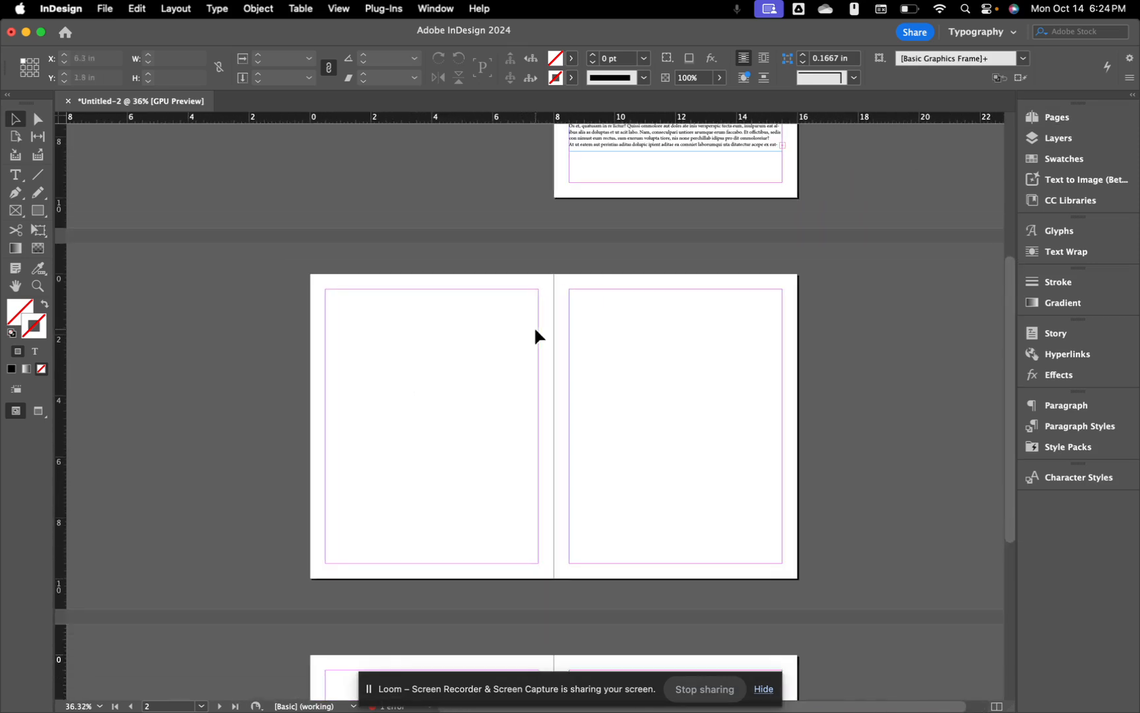
{"action": "scroll", "coordinate": [435, 355], "scroll_direction": "up", "scroll_amount": 3}
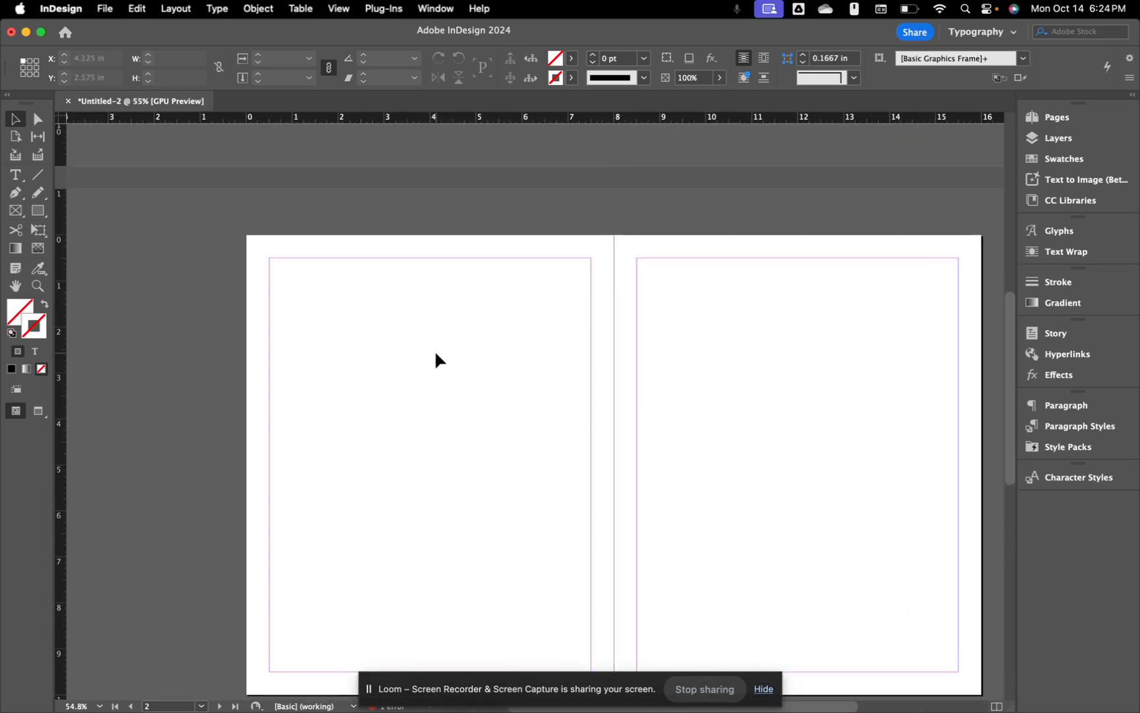
{"action": "scroll", "coordinate": [436, 354], "scroll_direction": "down", "scroll_amount": 1}
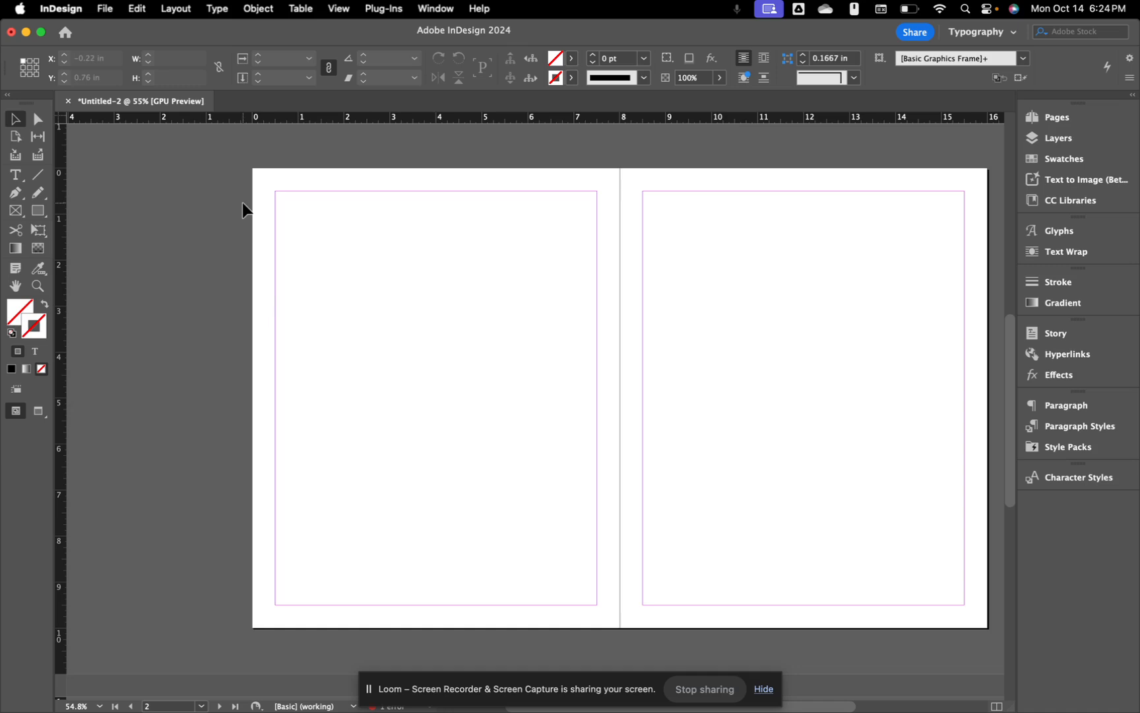
Step: Draw a rectangle image frame across the top of page 2
{"action": "left_click", "coordinate": [12, 212]}
{"action": "left_click_drag", "start_coordinate": [275, 192], "coordinate": [597, 369]}
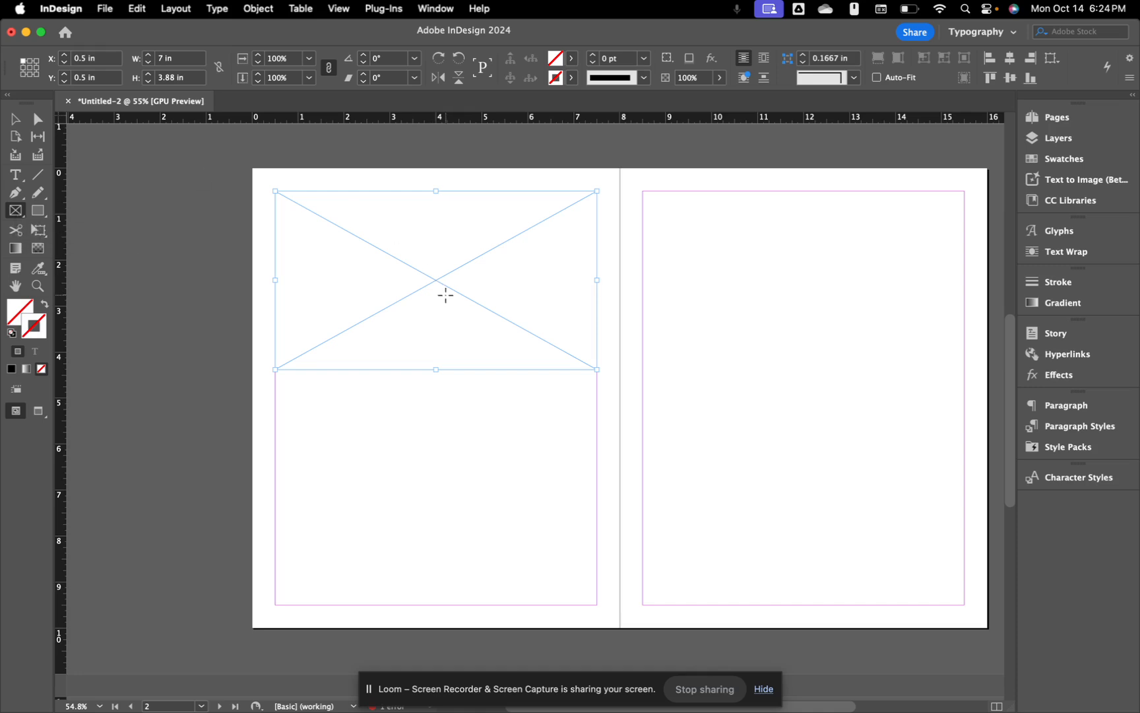
{"action": "left_click", "coordinate": [17, 118]}
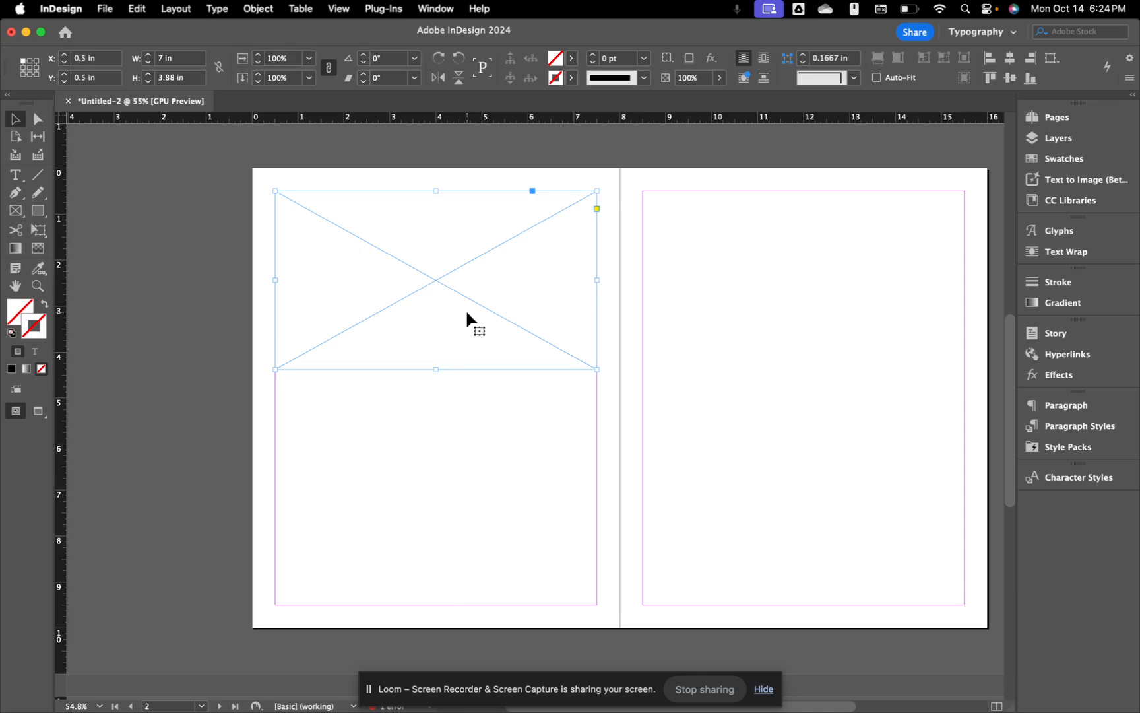
Step: Place the beach photo JPG from the Desktop into the new frame
{"action": "left_click", "coordinate": [109, 11]}
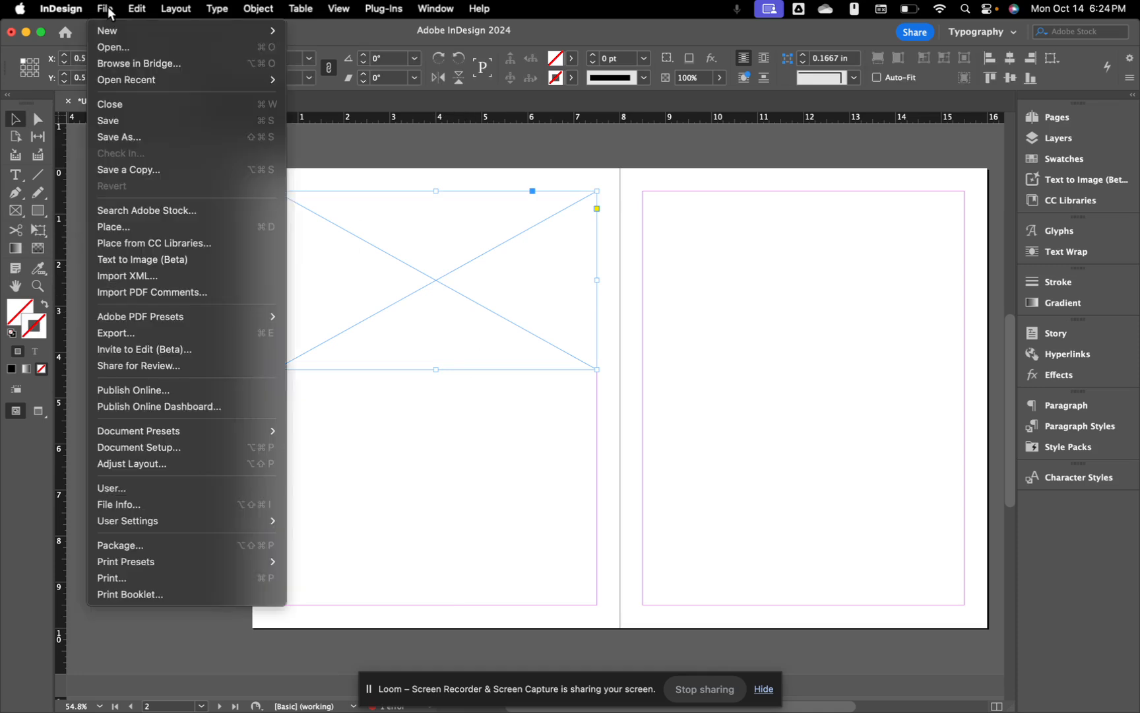
{"action": "left_click", "coordinate": [116, 228]}
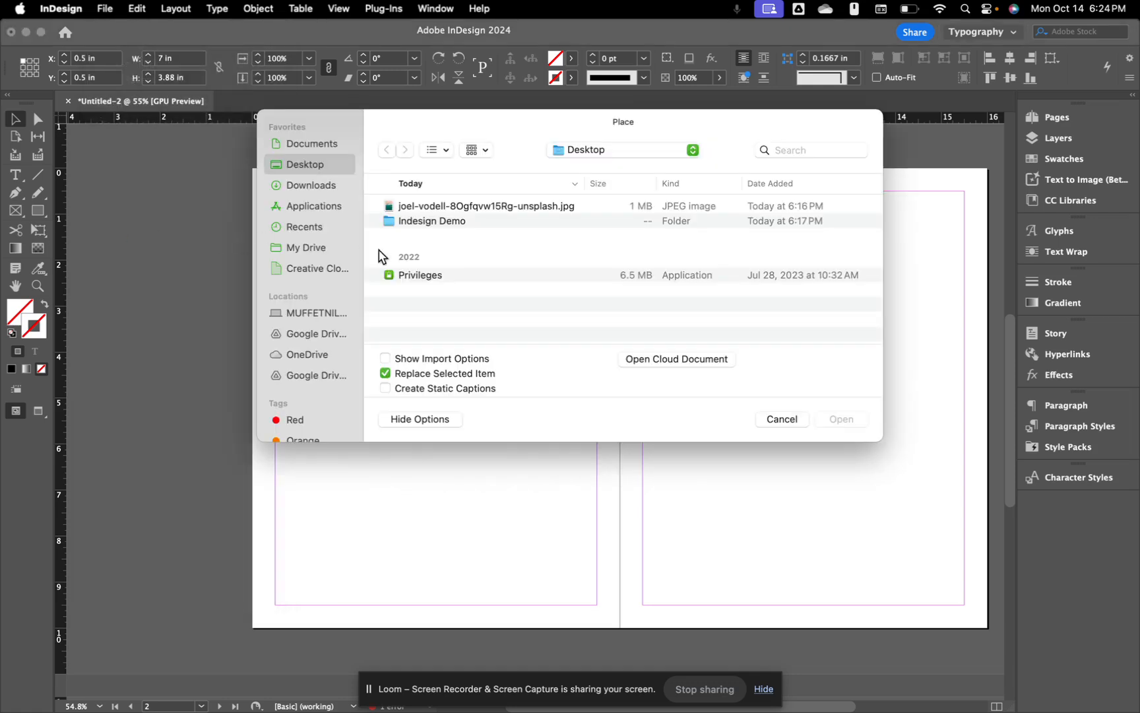
{"action": "left_click", "coordinate": [425, 206]}
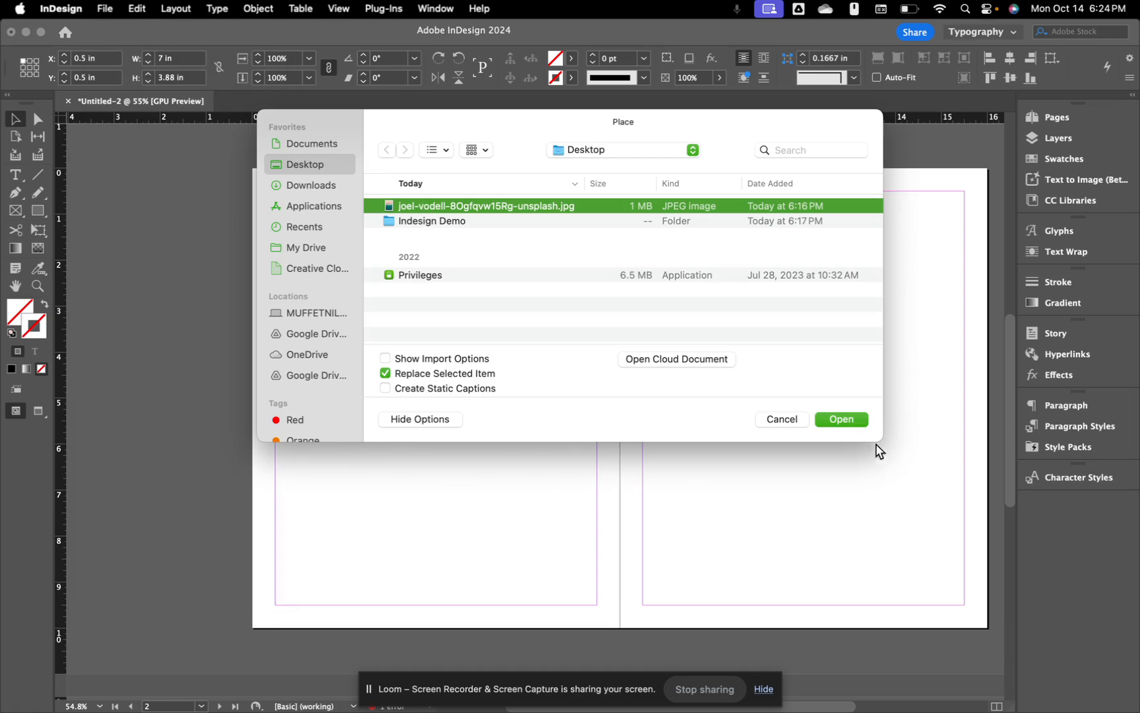
{"action": "left_click", "coordinate": [858, 420]}
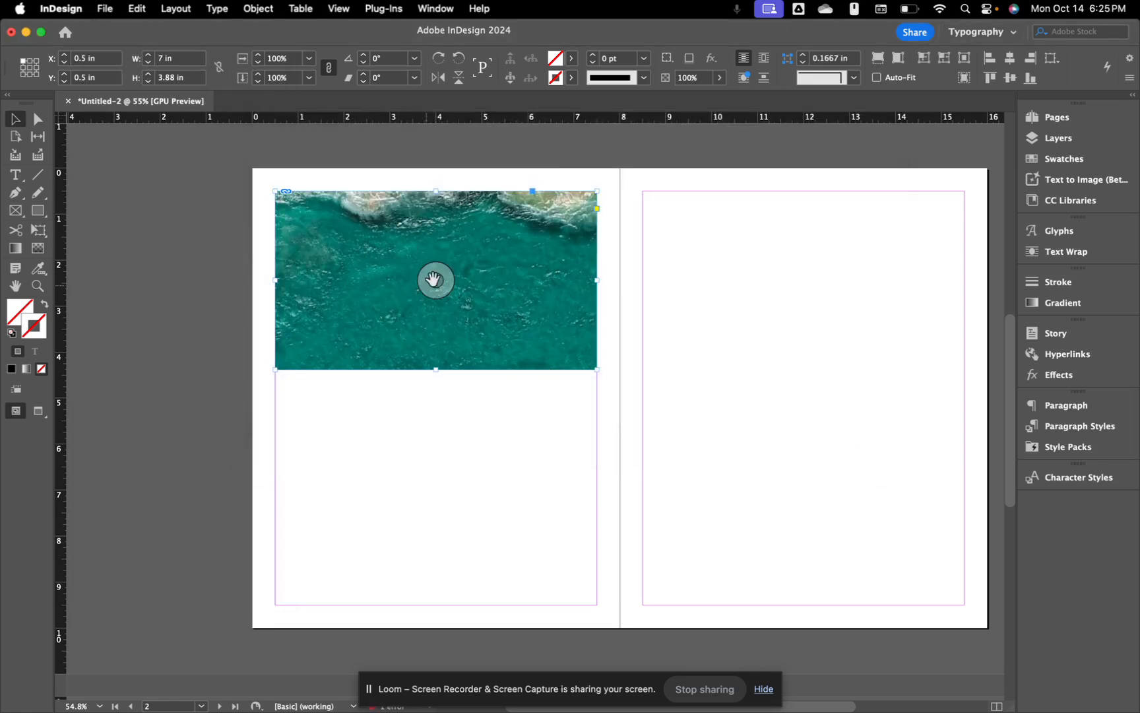
Step: Shrink the photo slightly within its frame using Cmd+Alt+comma twice
{"action": "scroll", "coordinate": [350, 285], "scroll_direction": "down", "scroll_amount": 2}
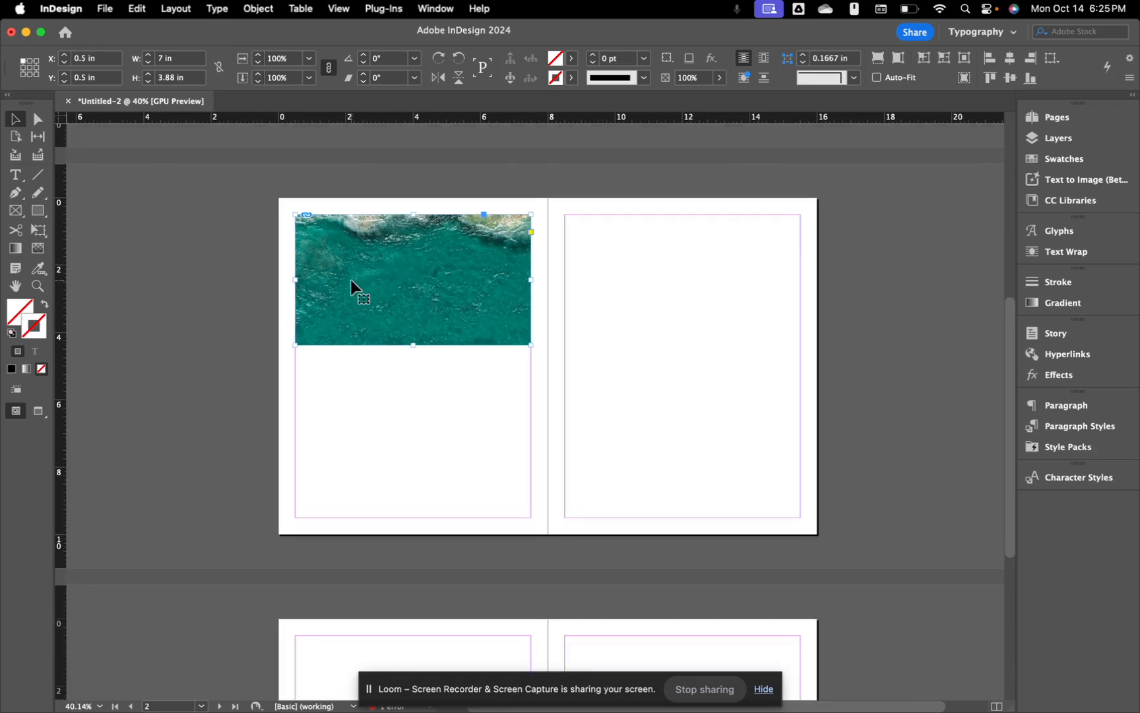
{"action": "double_click", "coordinate": [344, 273]}
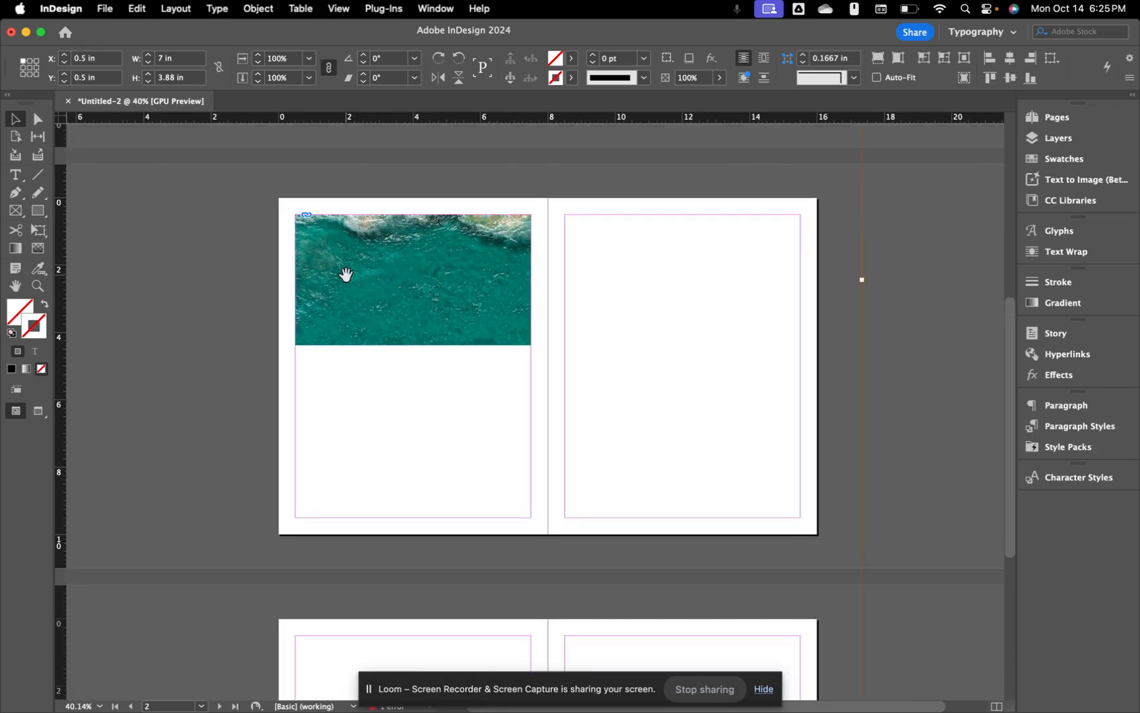
{"action": "key", "text": "super+alt+comma"}
{"action": "key", "text": "super+alt+comma"}
{"action": "key", "text": "super+alt+comma"}
{"action": "key", "text": "super+alt+comma"}
{"action": "key", "text": "super+alt+comma"}
{"action": "key", "text": "super+alt+comma"}
{"action": "key", "text": "super+alt+comma"}
{"action": "key", "text": "super+alt+comma"}
{"action": "key", "text": "super+alt+comma"}
{"action": "key", "text": "super+alt+comma"}
{"action": "key", "text": "super+alt+comma"}
{"action": "key", "text": "super+alt+comma"}
{"action": "key", "text": "super+alt+comma"}
{"action": "key", "text": "super+alt+comma"}
{"action": "key", "text": "super+alt+comma"}
{"action": "key", "text": "super+alt+comma"}
{"action": "key", "text": "super+alt+comma"}
{"action": "key", "text": "super+alt+comma"}
{"action": "key", "text": "super+alt+comma"}
{"action": "key", "text": "super+alt+comma"}
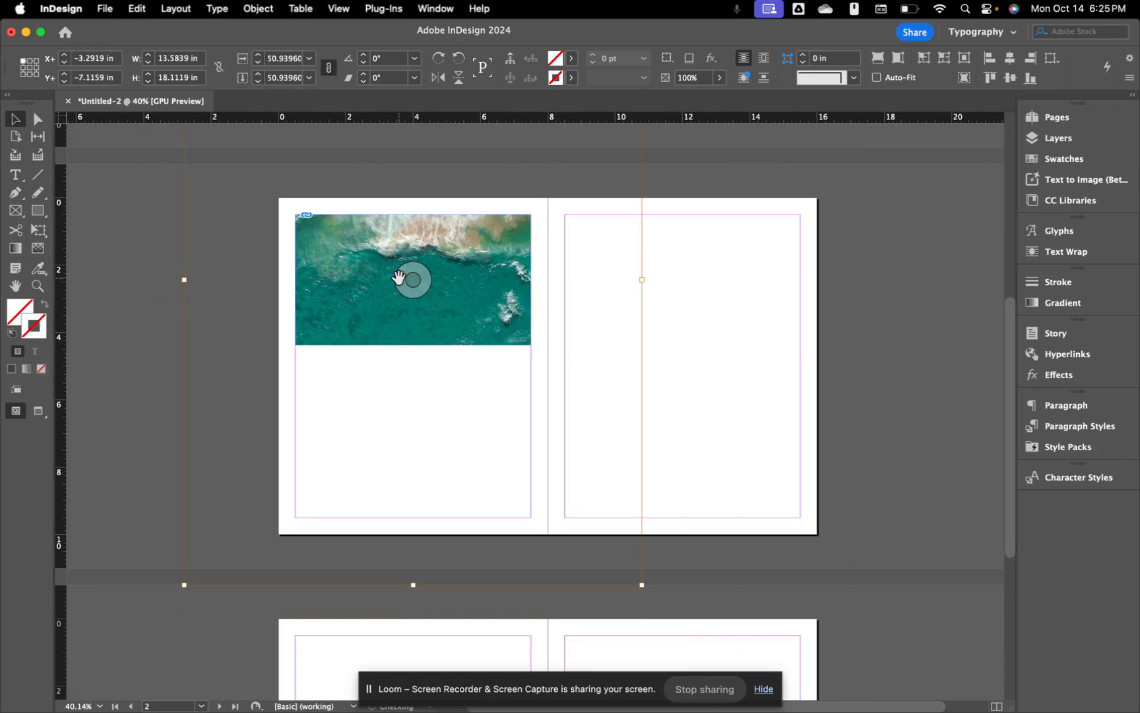
{"action": "key", "text": "super+alt+comma"}
{"action": "key", "text": "super+alt+comma"}
{"action": "key", "text": "super+alt+comma"}
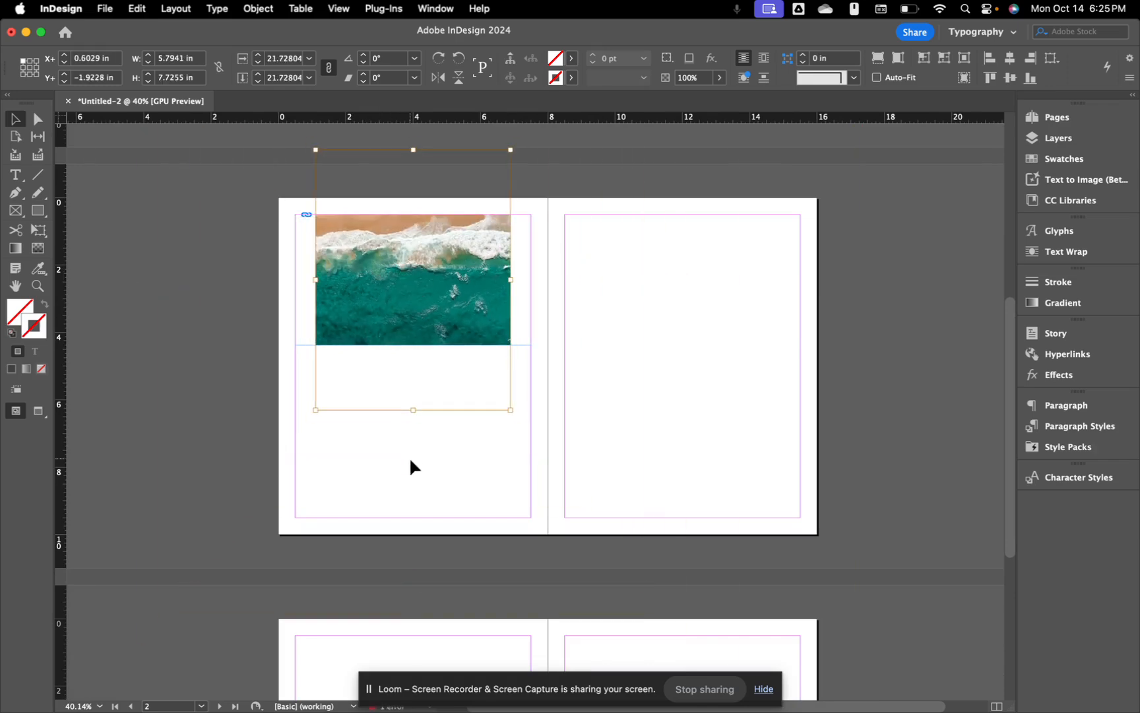
{"action": "left_click", "coordinate": [411, 460]}
Step: Drag the photo inside its frame to shift it slightly right
{"action": "scroll", "coordinate": [412, 420], "scroll_direction": "up", "scroll_amount": 5}
{"action": "left_click", "coordinate": [415, 350]}
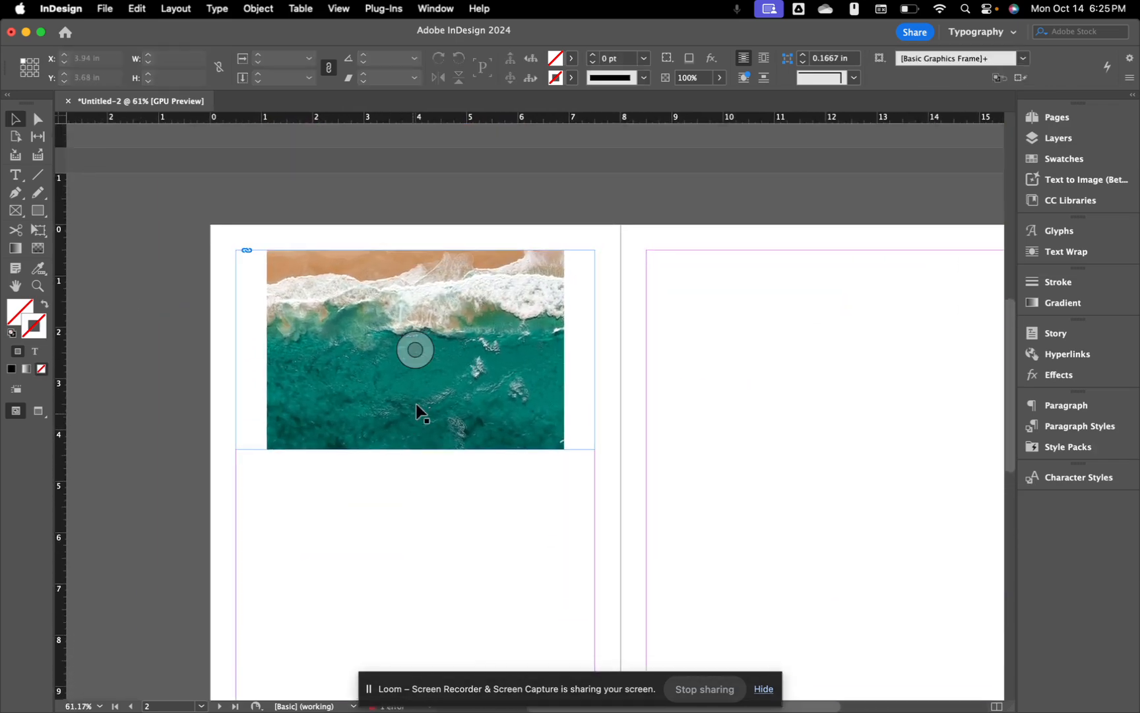
{"action": "left_click_drag", "start_coordinate": [416, 361], "coordinate": [372, 409]}
{"action": "mouse_move", "coordinate": [416, 349]}
{"action": "left_mouse_down"}
{"action": "mouse_move", "coordinate": [445, 351]}
{"action": "mouse_move", "coordinate": [450, 331]}
{"action": "mouse_move", "coordinate": [415, 367]}
{"action": "left_mouse_up"}
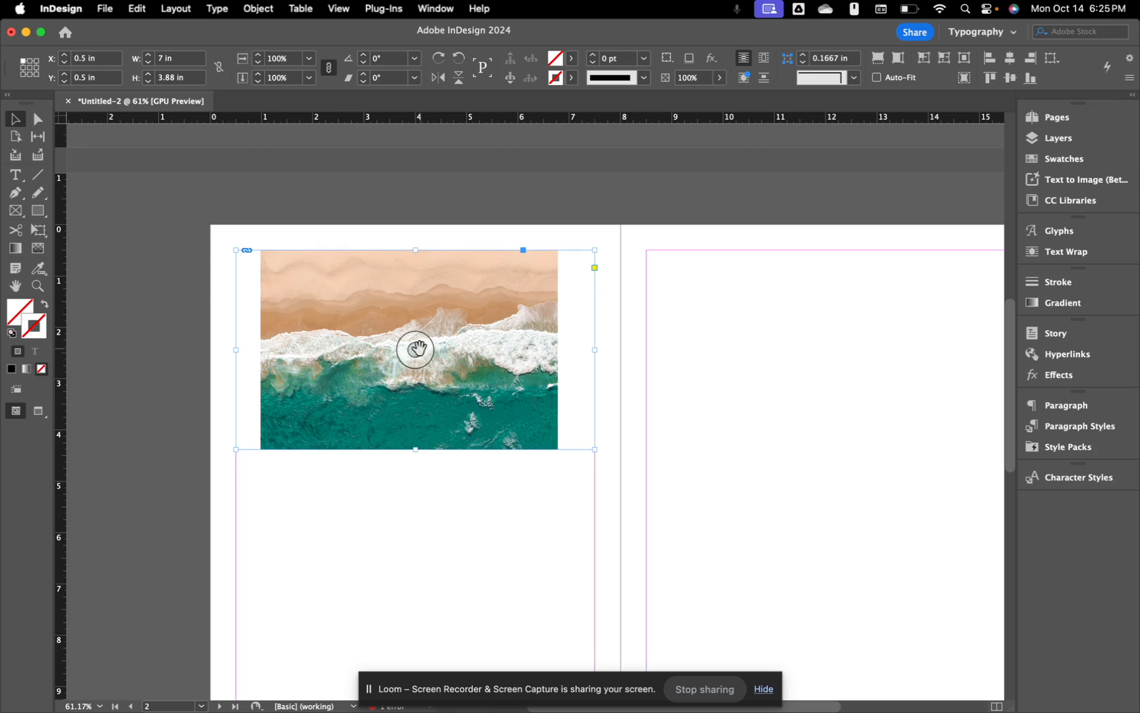
{"action": "left_click_drag", "start_coordinate": [415, 349], "coordinate": [424, 353]}
{"action": "left_click", "coordinate": [493, 483]}
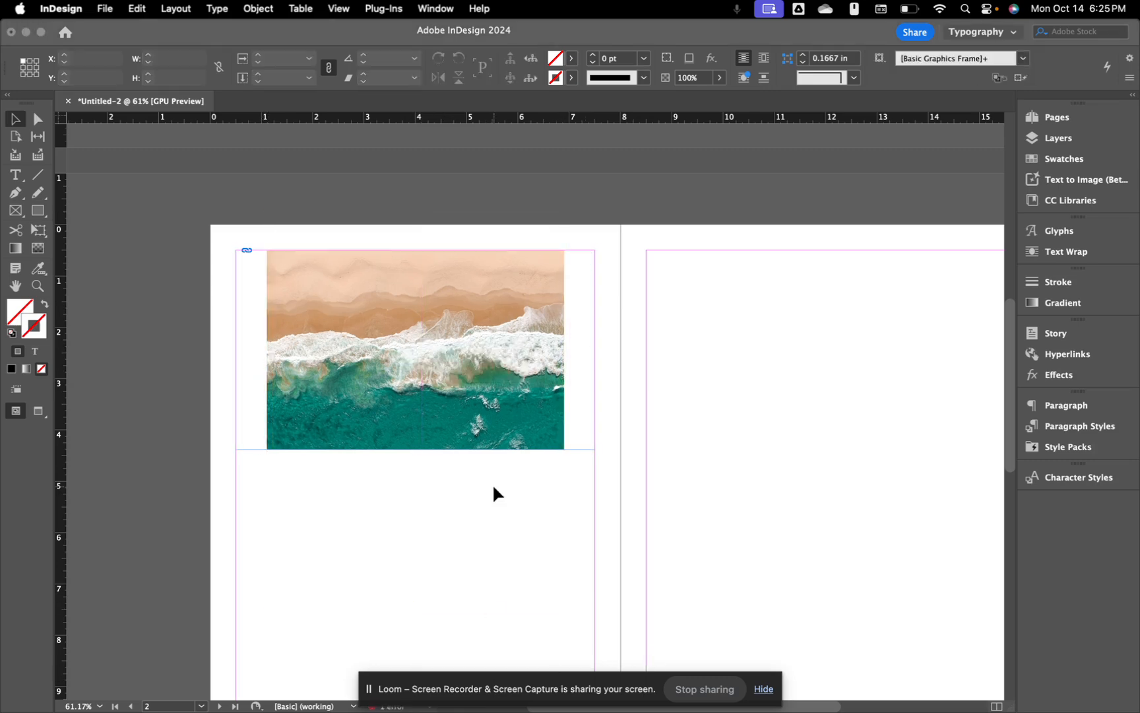
{"action": "left_click", "coordinate": [503, 403]}
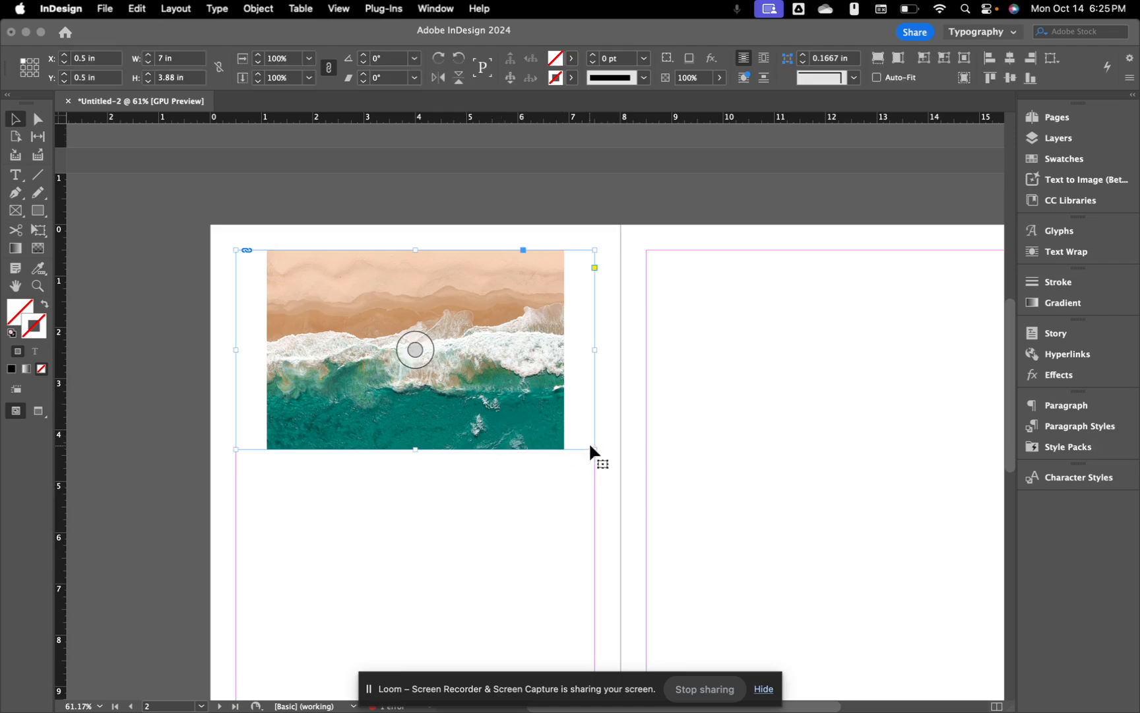
Step: Resize the photo frame to 7 x 3.75 in, undoing an accidental rotation
{"action": "left_click_drag", "start_coordinate": [591, 448], "coordinate": [537, 419]}
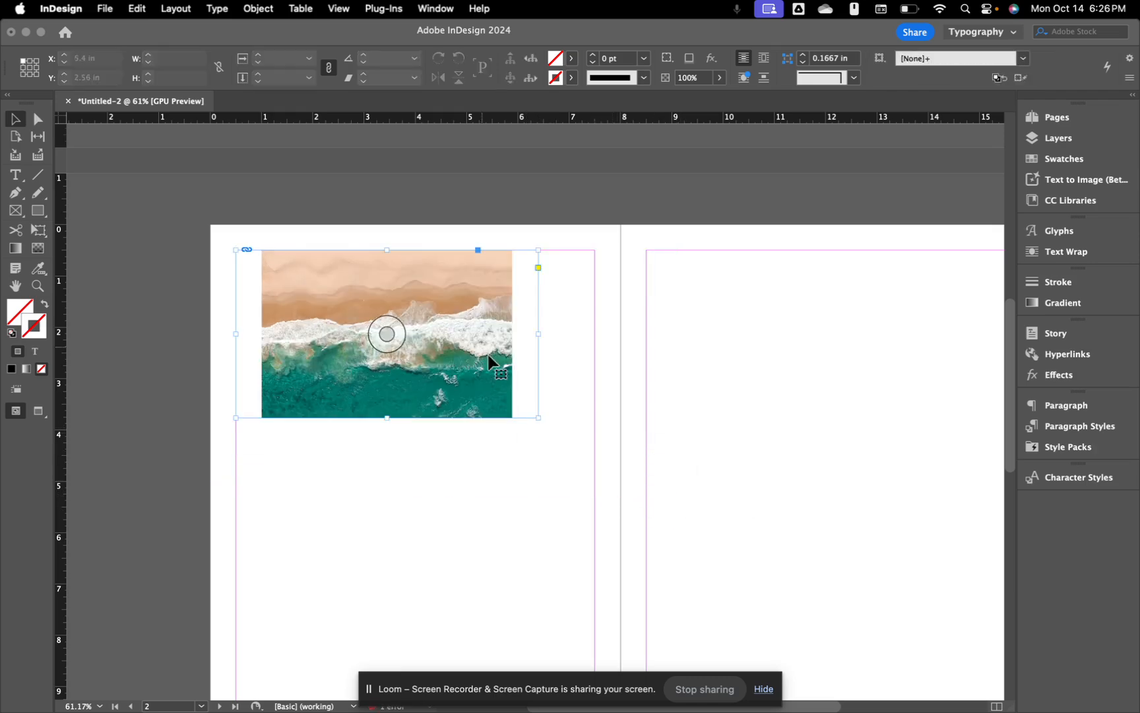
{"action": "left_click_drag", "start_coordinate": [538, 418], "coordinate": [448, 407]}
{"action": "key", "text": "super+z"}
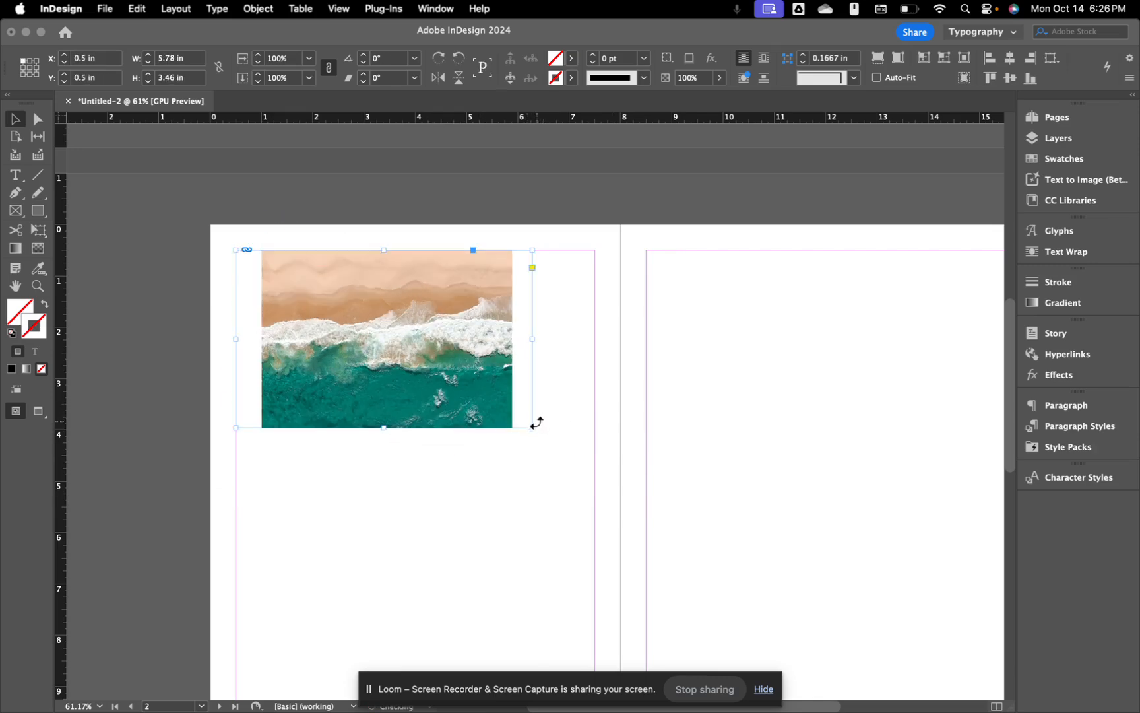
{"action": "left_click_drag", "start_coordinate": [533, 427], "coordinate": [596, 442]}
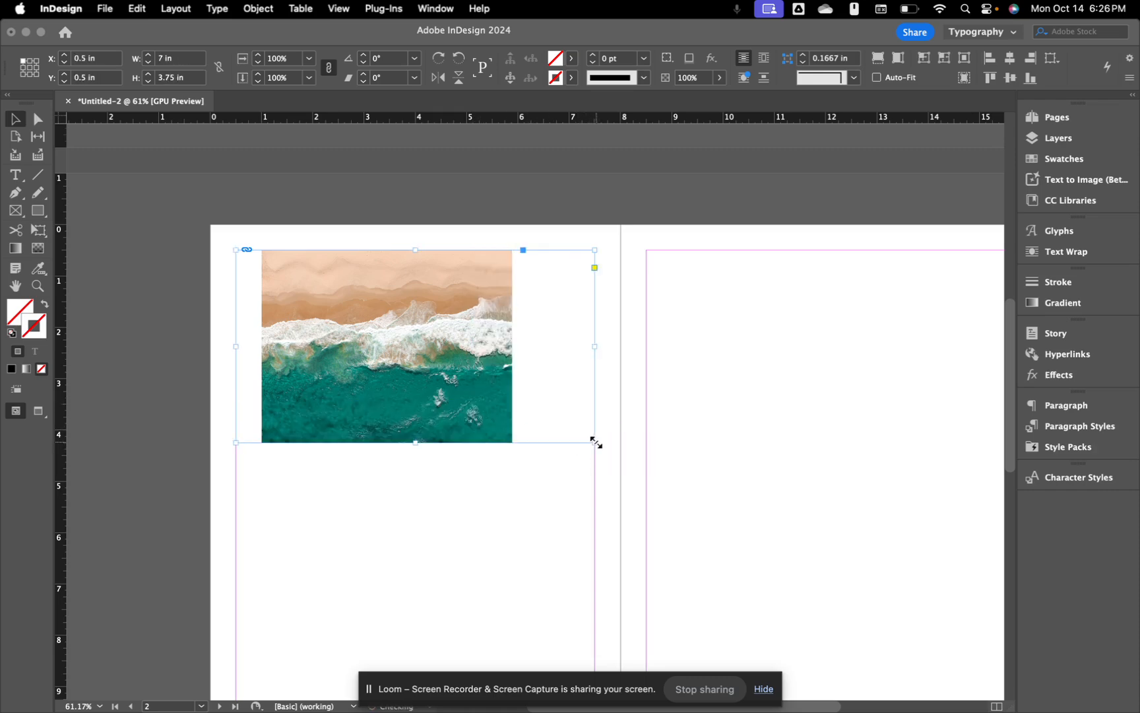
{"action": "left_click", "coordinate": [521, 524]}
{"action": "left_click", "coordinate": [415, 340]}
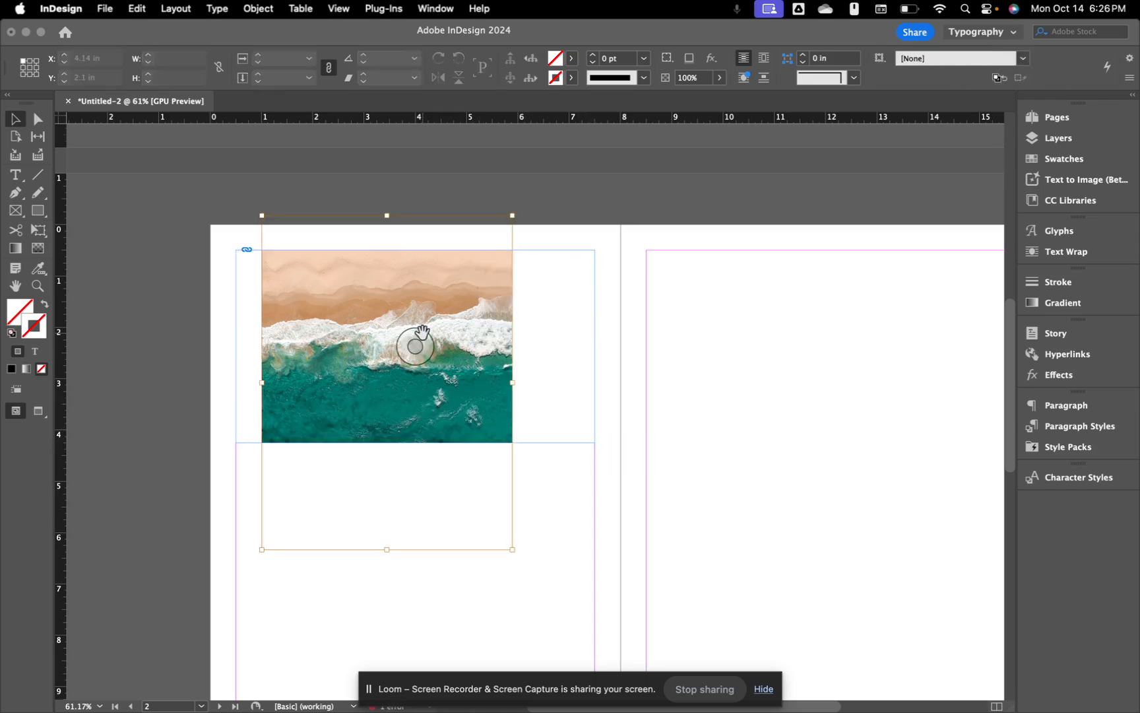
Step: Apply Fill Frame Proportionally to the photo and shift it down to show more sand
{"action": "right_click", "coordinate": [526, 345]}
{"action": "mouse_move", "coordinate": [595, 419]}
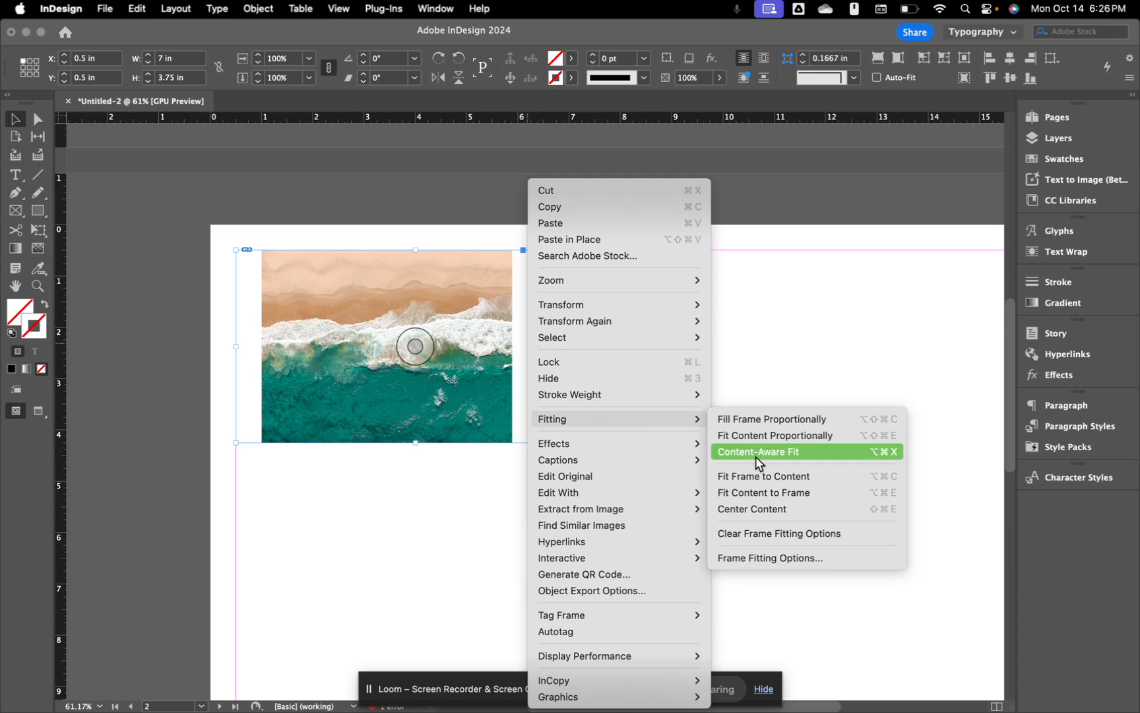
{"action": "left_click", "coordinate": [771, 420]}
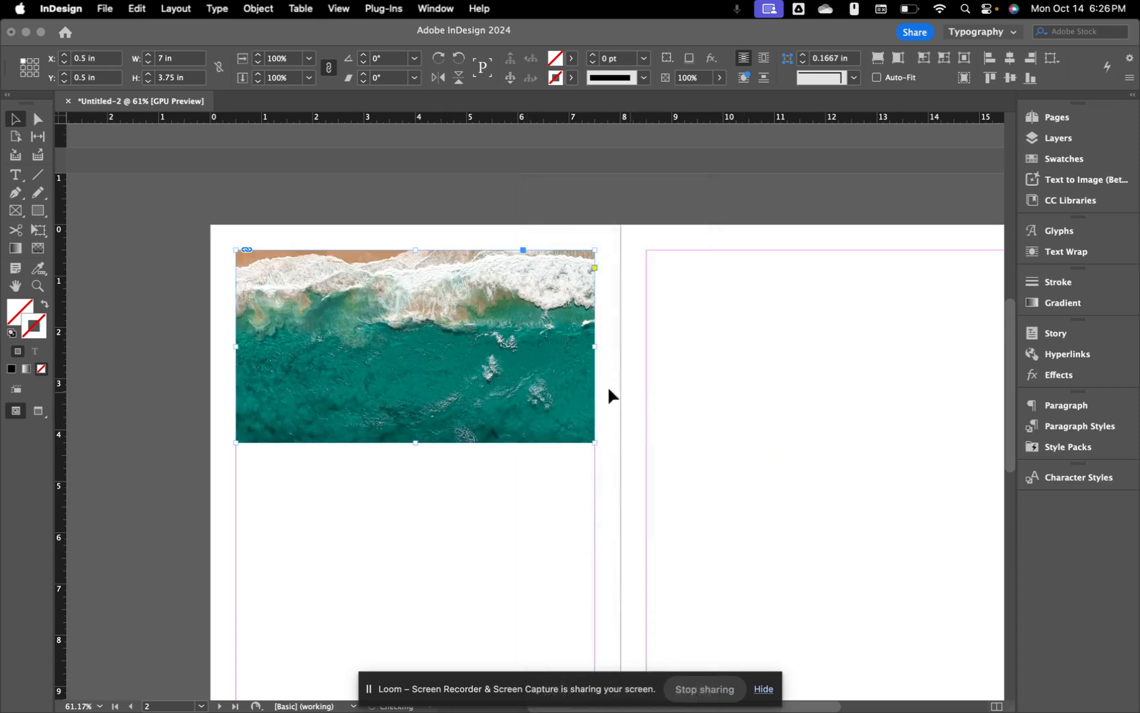
{"action": "mouse_move", "coordinate": [536, 381]}
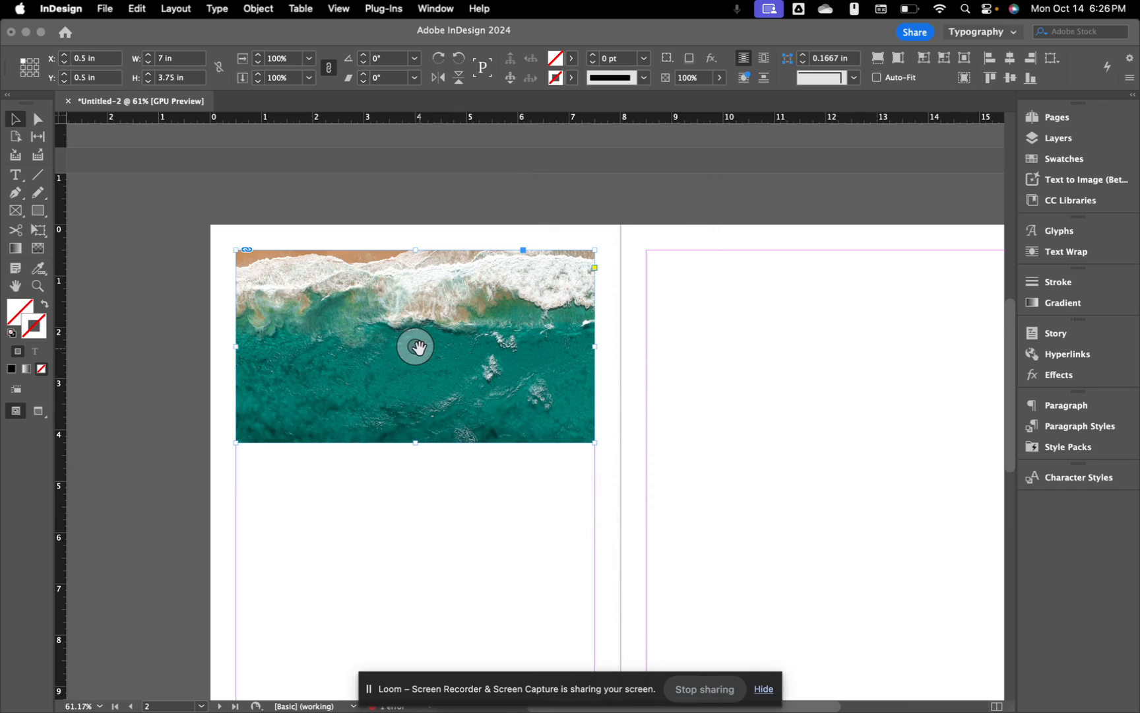
{"action": "left_click_drag", "start_coordinate": [418, 346], "coordinate": [418, 410]}
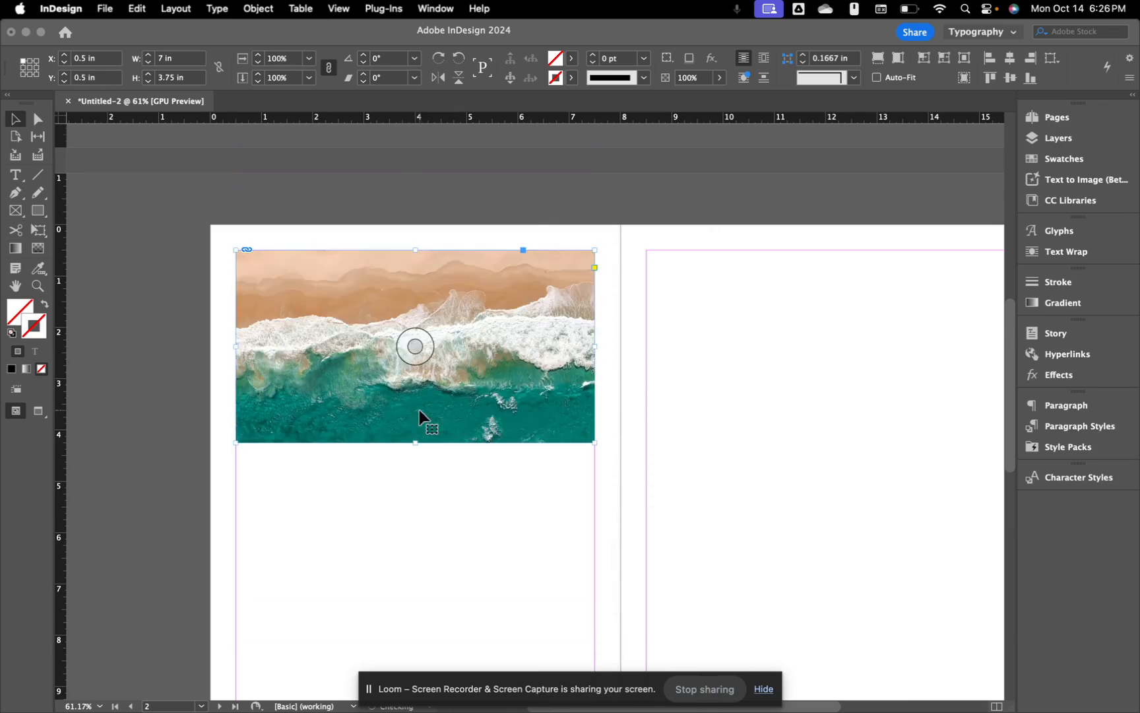
{"action": "left_click", "coordinate": [530, 544]}
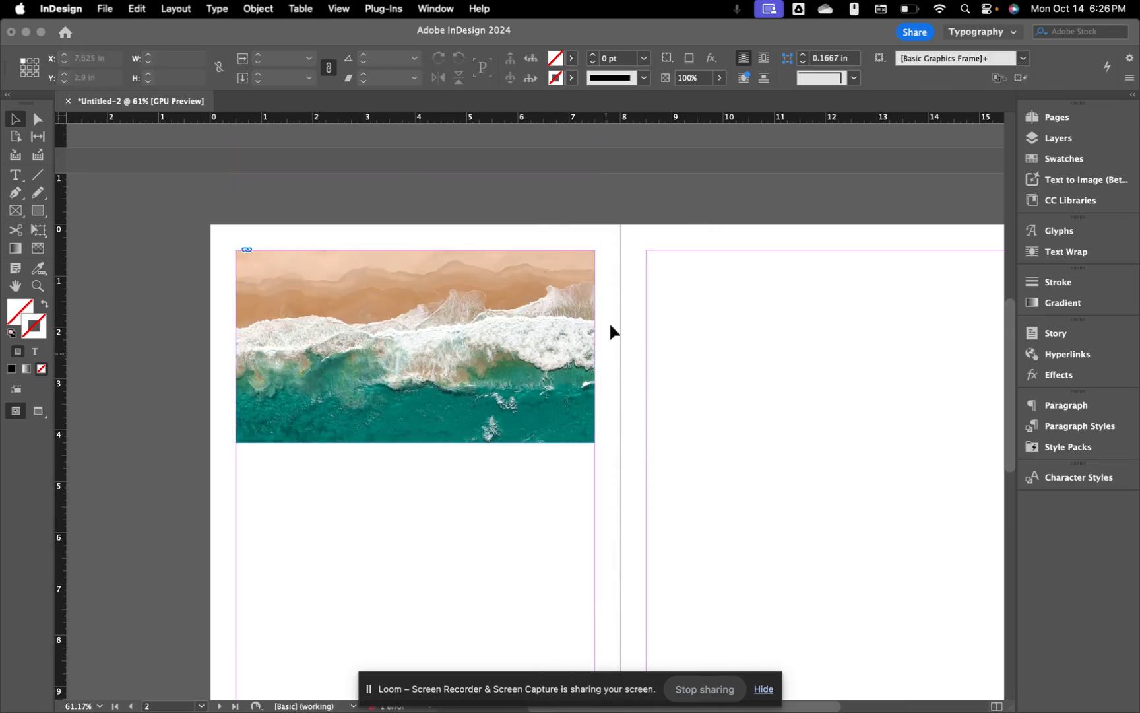
Step: Apply Fit Content Proportionally so the whole photo shows within the frame
{"action": "right_click", "coordinate": [551, 344]}
{"action": "left_click", "coordinate": [566, 371]}
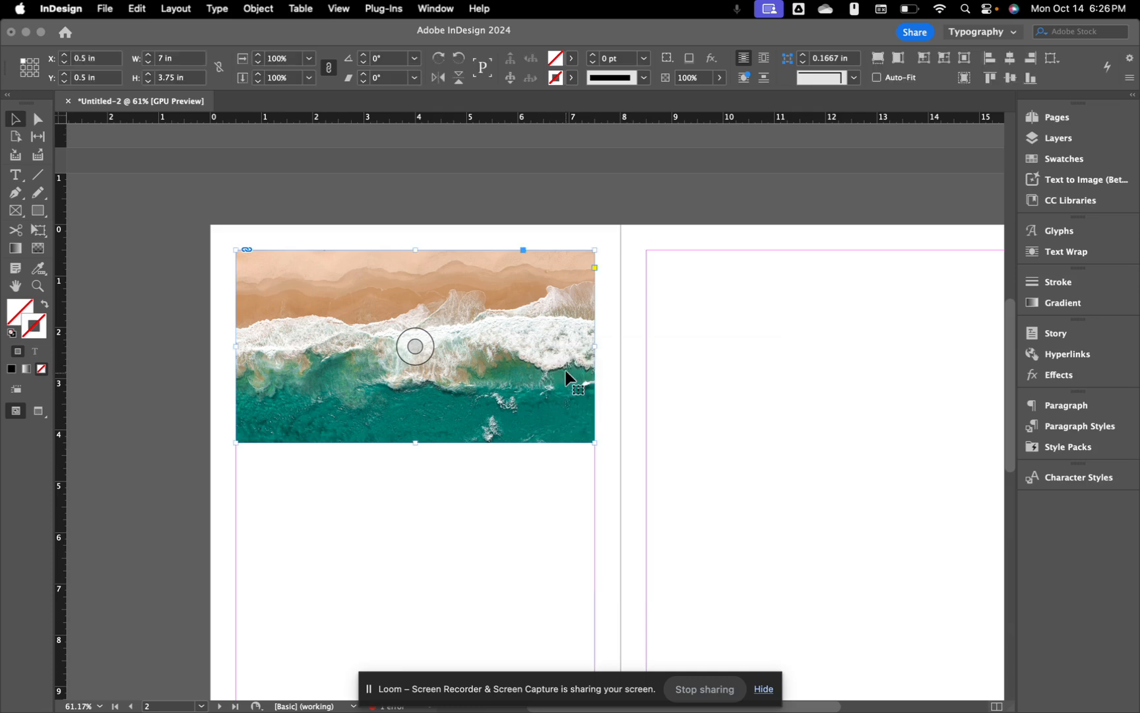
{"action": "right_click", "coordinate": [567, 329]}
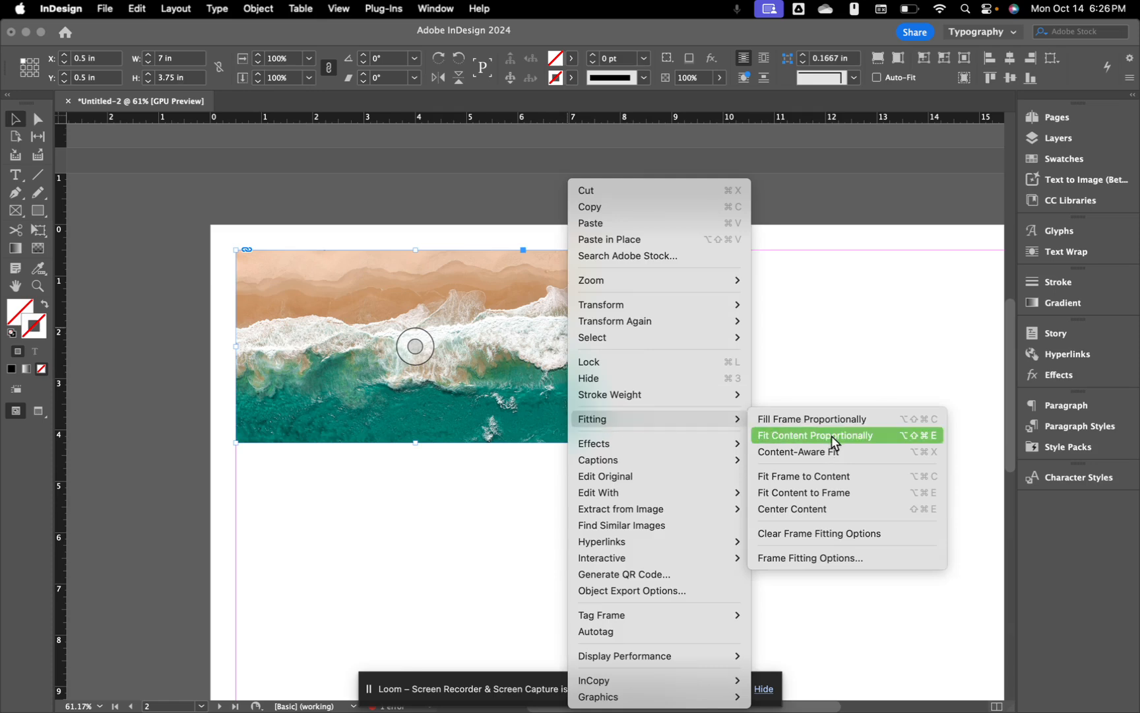
{"action": "left_click", "coordinate": [831, 435]}
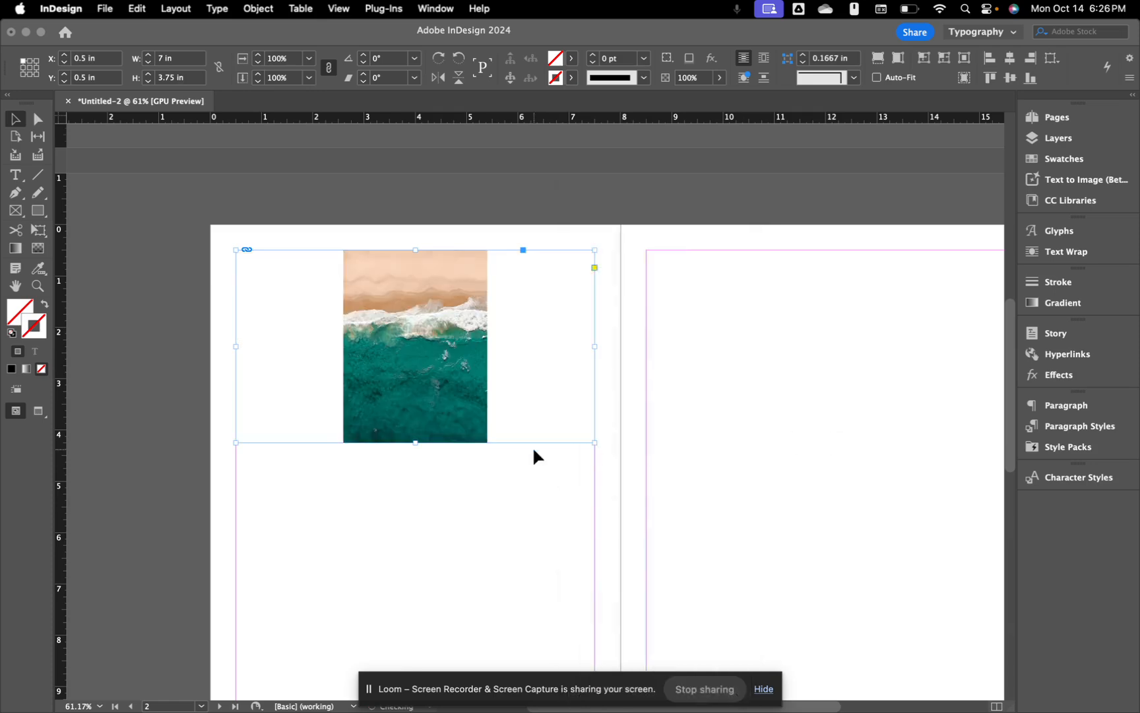
{"action": "left_click", "coordinate": [451, 529]}
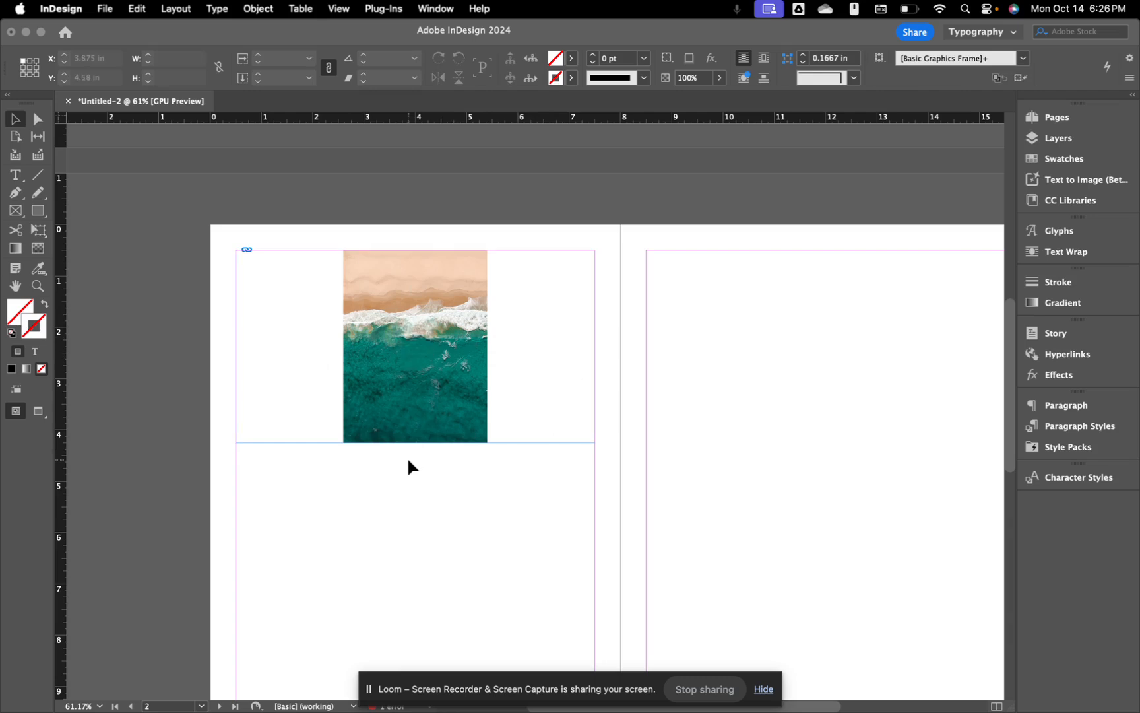
Step: Zoom out and place the Links panel beside the spread's right page
{"action": "scroll", "coordinate": [408, 460], "scroll_direction": "down", "scroll_amount": 1}
{"action": "scroll", "coordinate": [407, 461], "scroll_direction": "down", "scroll_amount": 2}
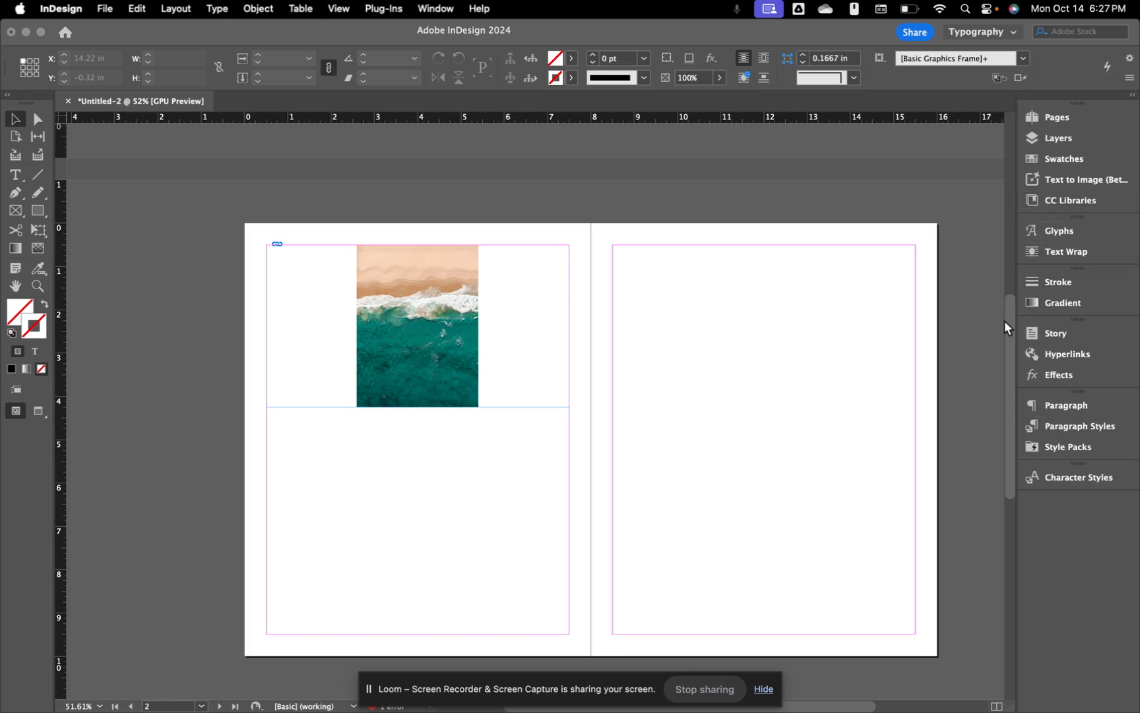
{"action": "left_click", "coordinate": [432, 9]}
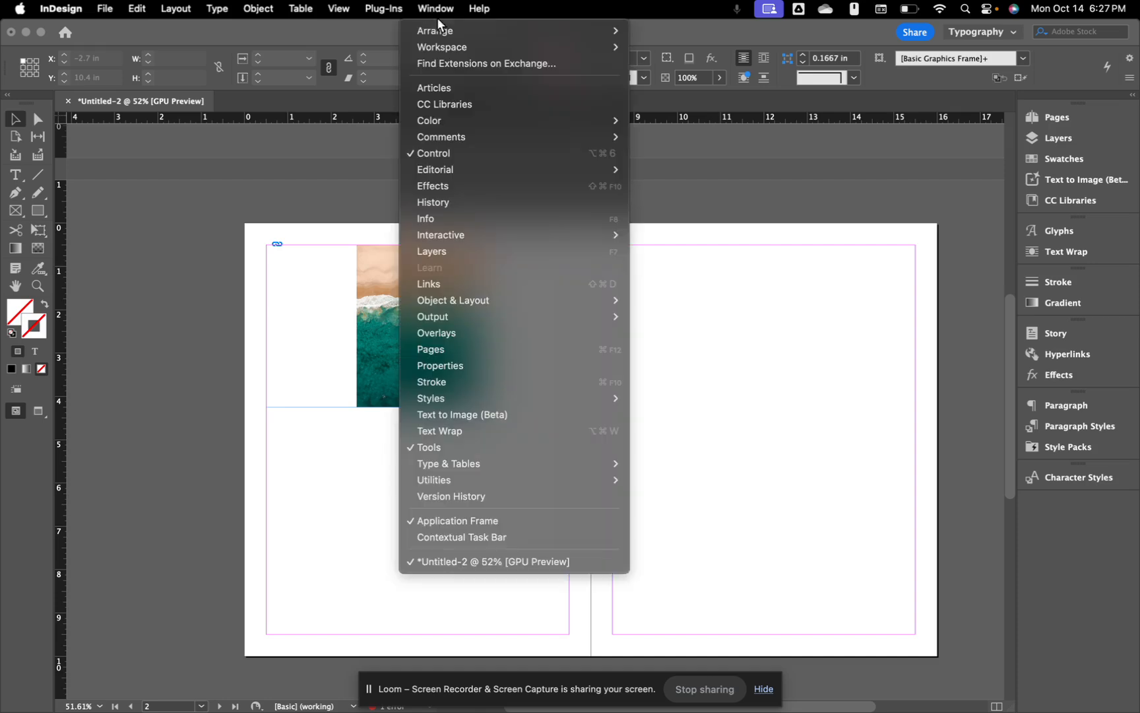
{"action": "left_click", "coordinate": [472, 281]}
{"action": "left_click_drag", "start_coordinate": [498, 209], "coordinate": [888, 248]}
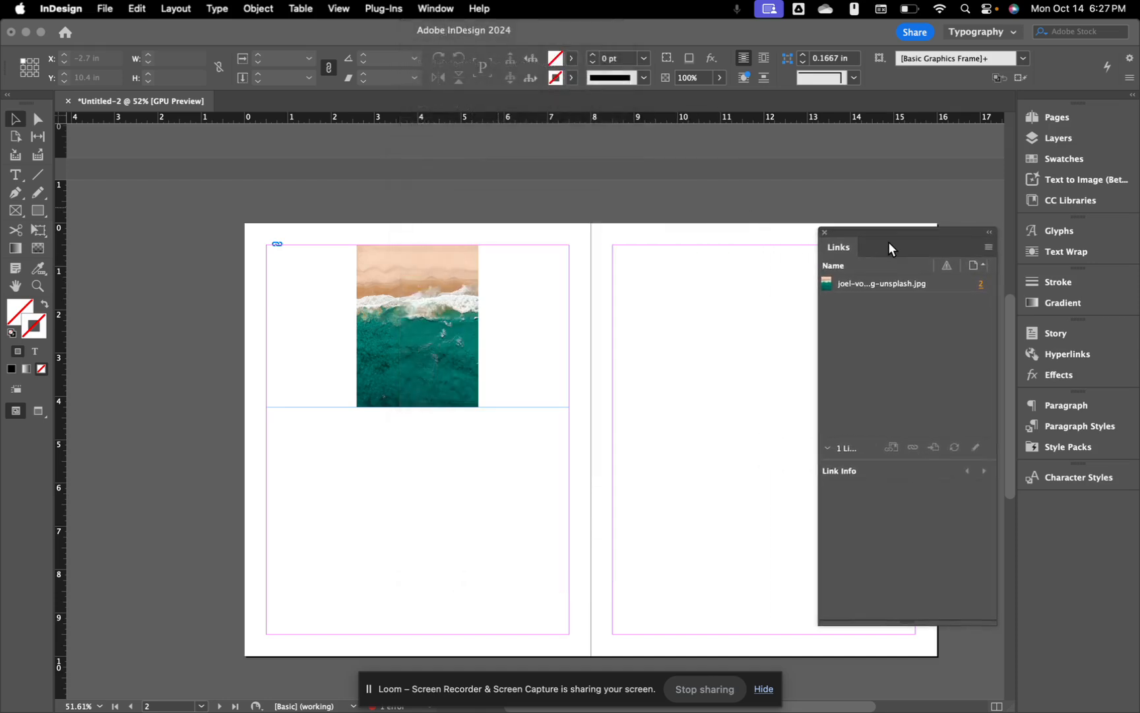
Step: Show the beach JPG's link info (1920 x 2560 px, 72 actual / 683 effective PPI) and select its frame
{"action": "left_click", "coordinate": [879, 288]}
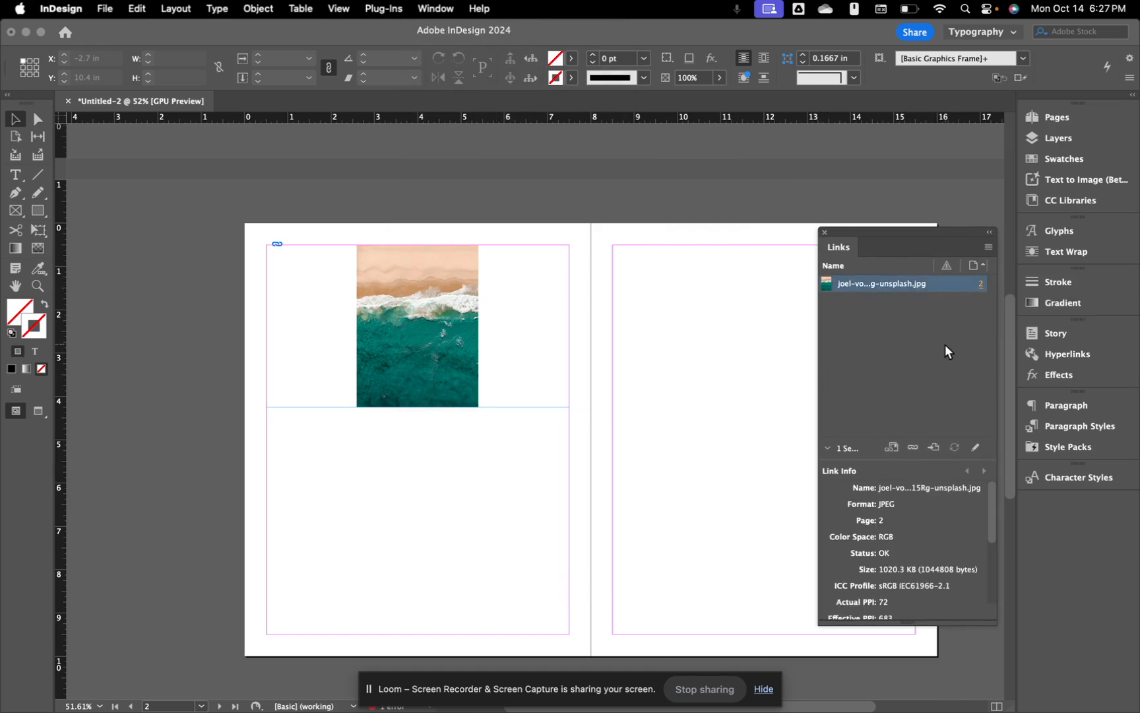
{"action": "scroll", "coordinate": [927, 542], "scroll_direction": "down", "scroll_amount": 3}
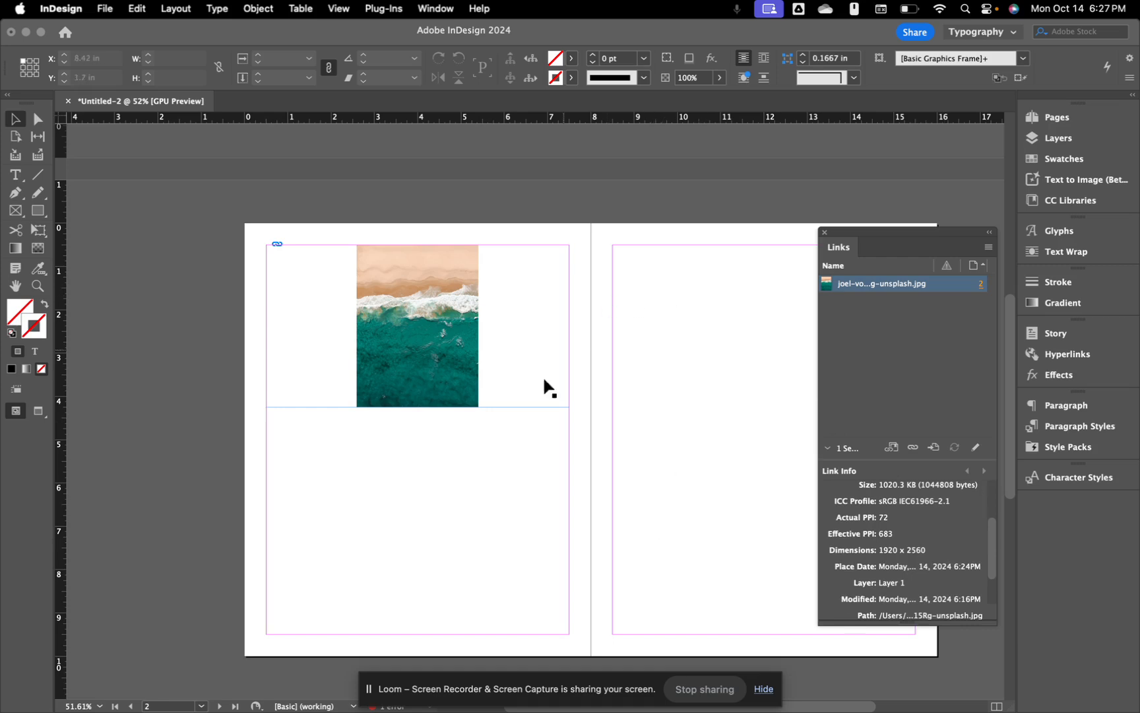
{"action": "left_click", "coordinate": [498, 490]}
{"action": "left_click", "coordinate": [472, 372]}
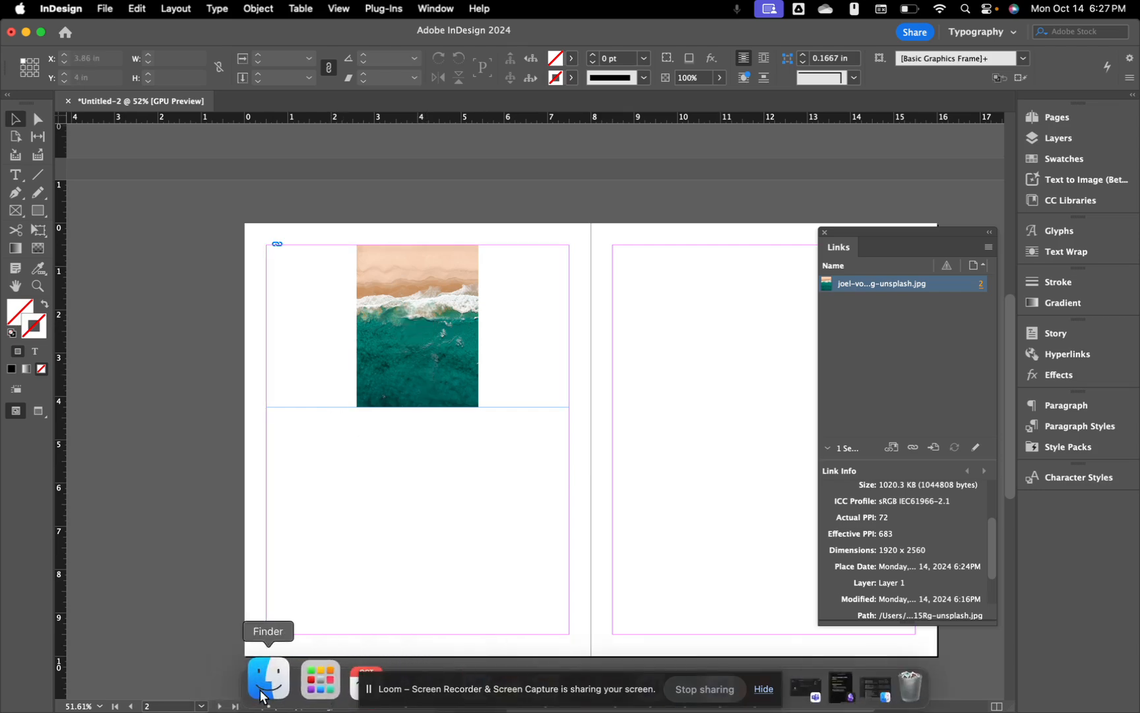
Step: Move the beach JPG from the desktop into the Indesign Demo folder
{"action": "left_click", "coordinate": [25, 32]}
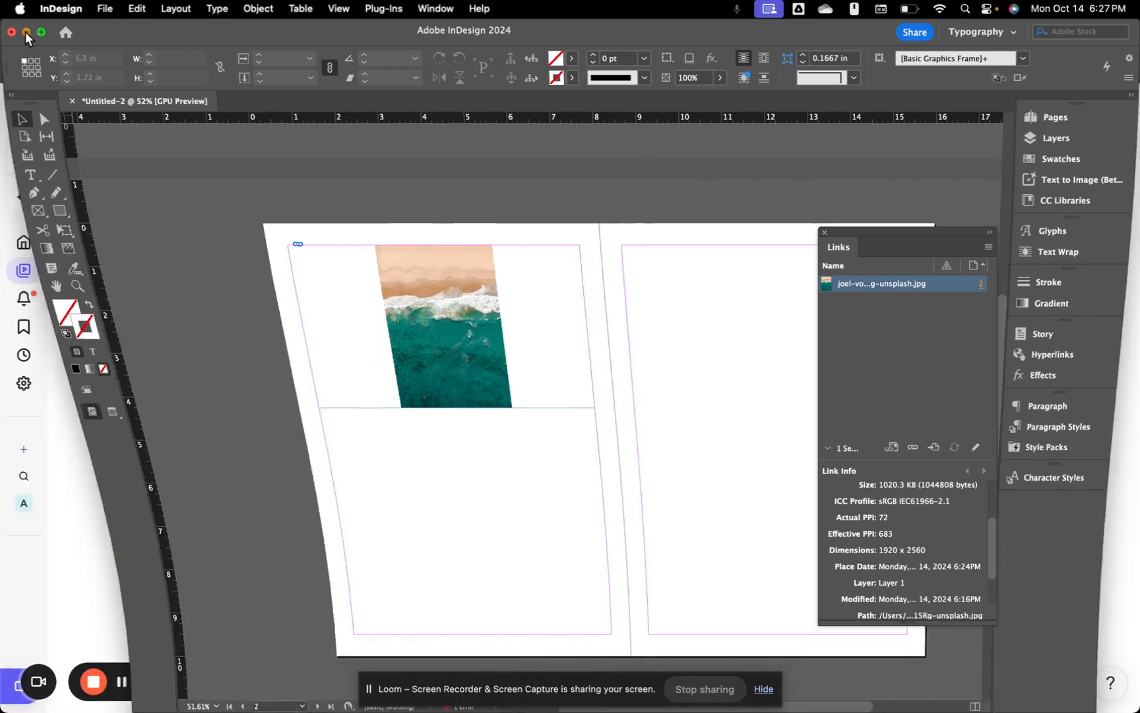
{"action": "left_click", "coordinate": [35, 35]}
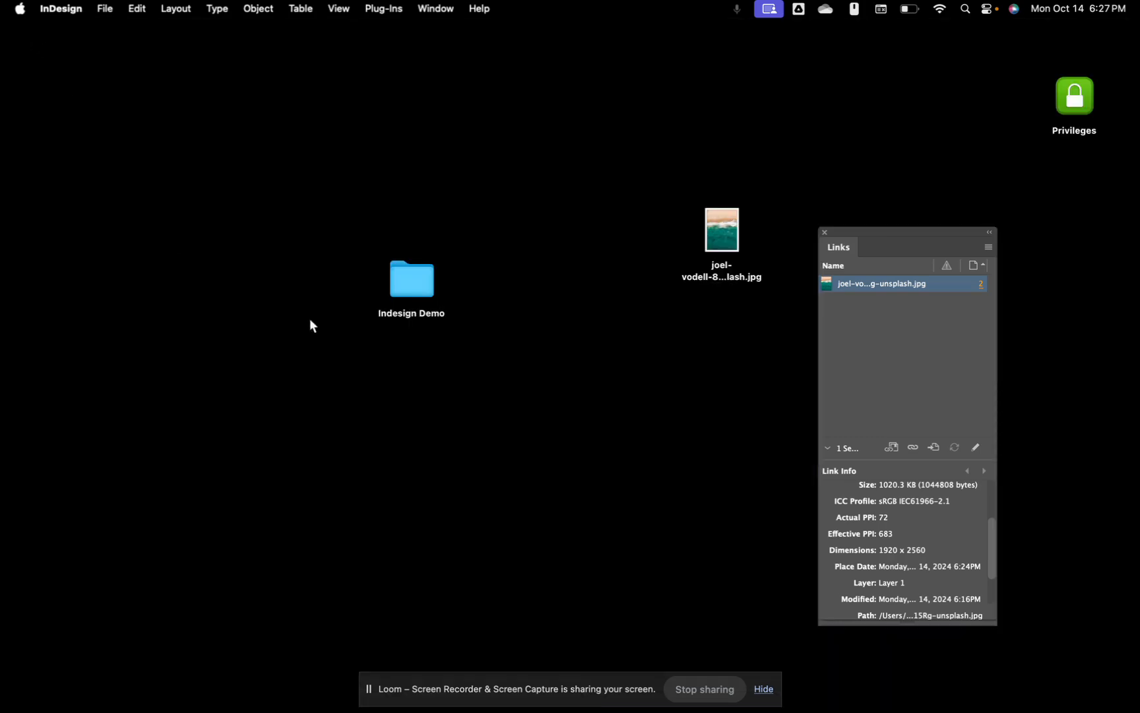
{"action": "left_click", "coordinate": [312, 325]}
{"action": "left_click_drag", "start_coordinate": [418, 289], "coordinate": [498, 295]}
{"action": "left_click_drag", "start_coordinate": [733, 232], "coordinate": [503, 291]}
Step: Confirm the photo is inside Indesign Demo and return to InDesign, where its link shows Missing
{"action": "double_click", "coordinate": [499, 286]}
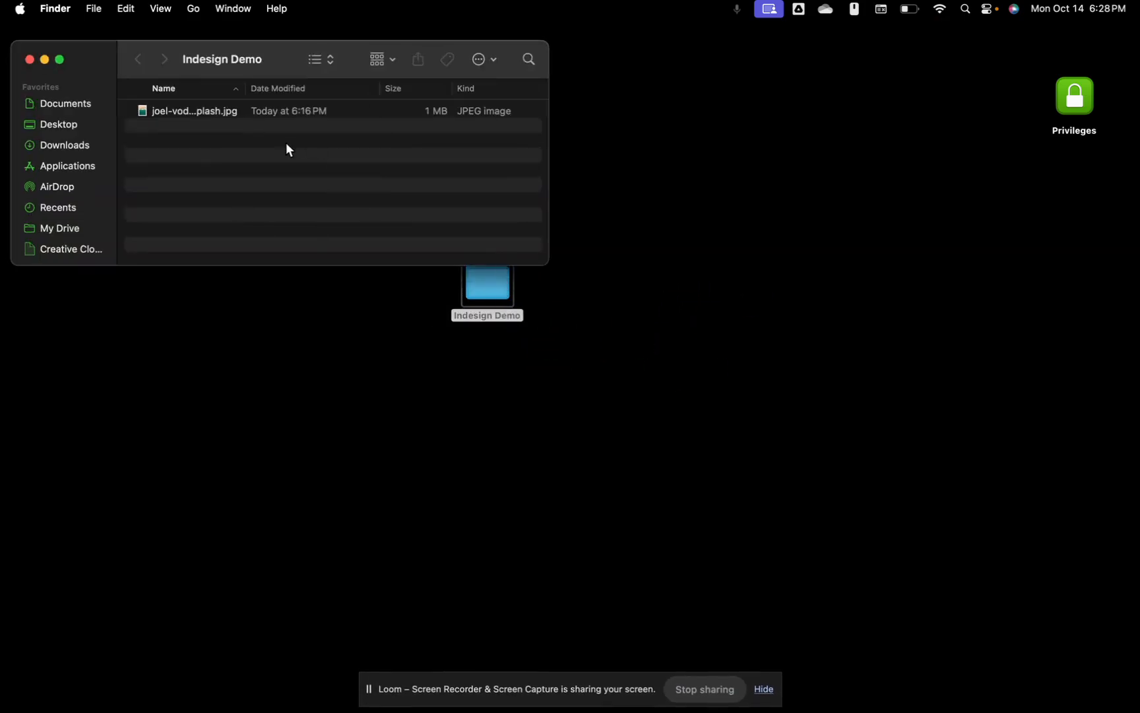
{"action": "left_click", "coordinate": [45, 61]}
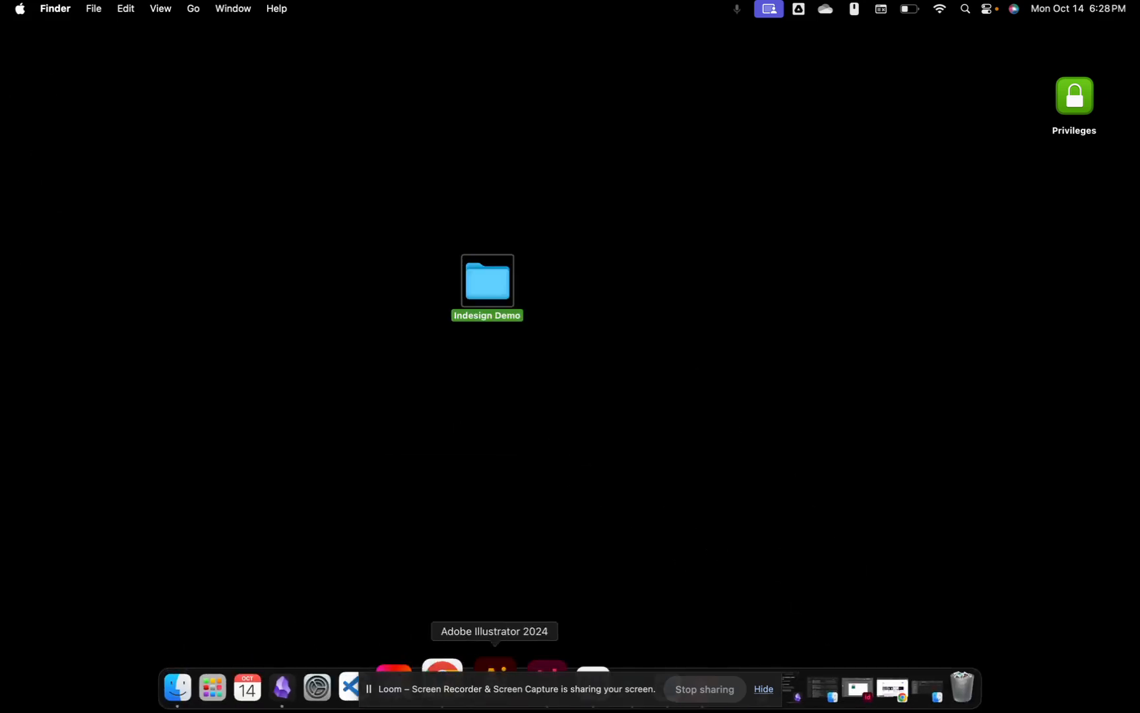
{"action": "left_click", "coordinate": [532, 663]}
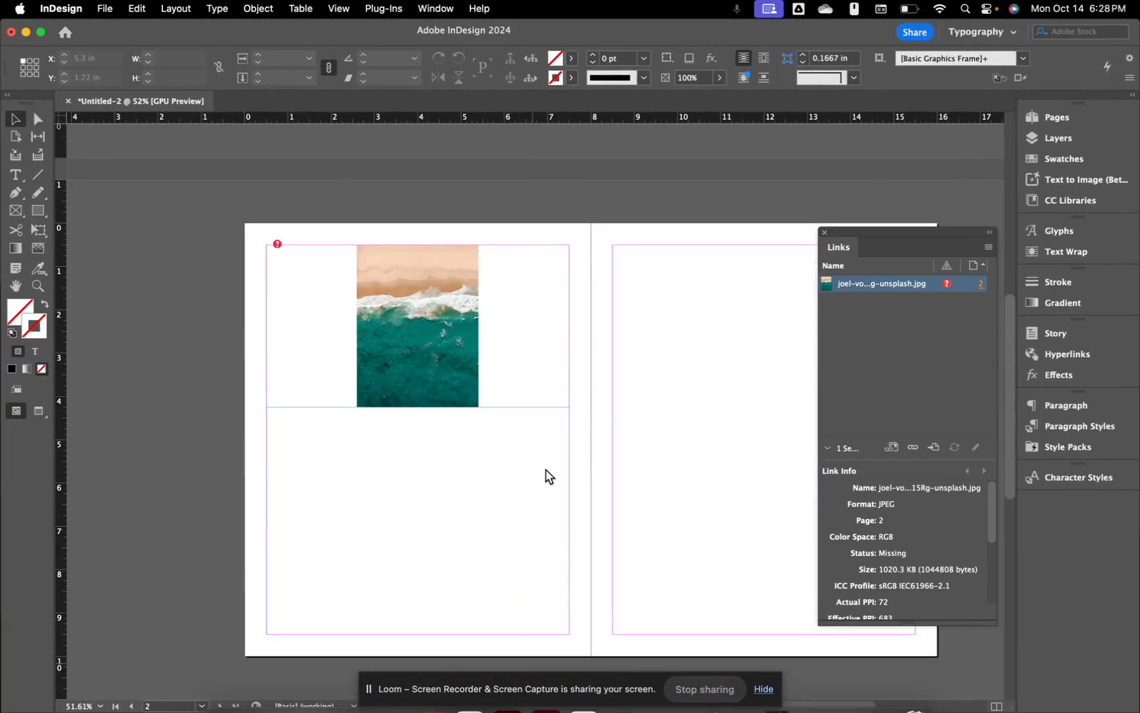
Step: Relink the missing photo to the joel-vodell JPG in Indesign Demo, then deselect the frame
{"action": "left_click", "coordinate": [276, 243]}
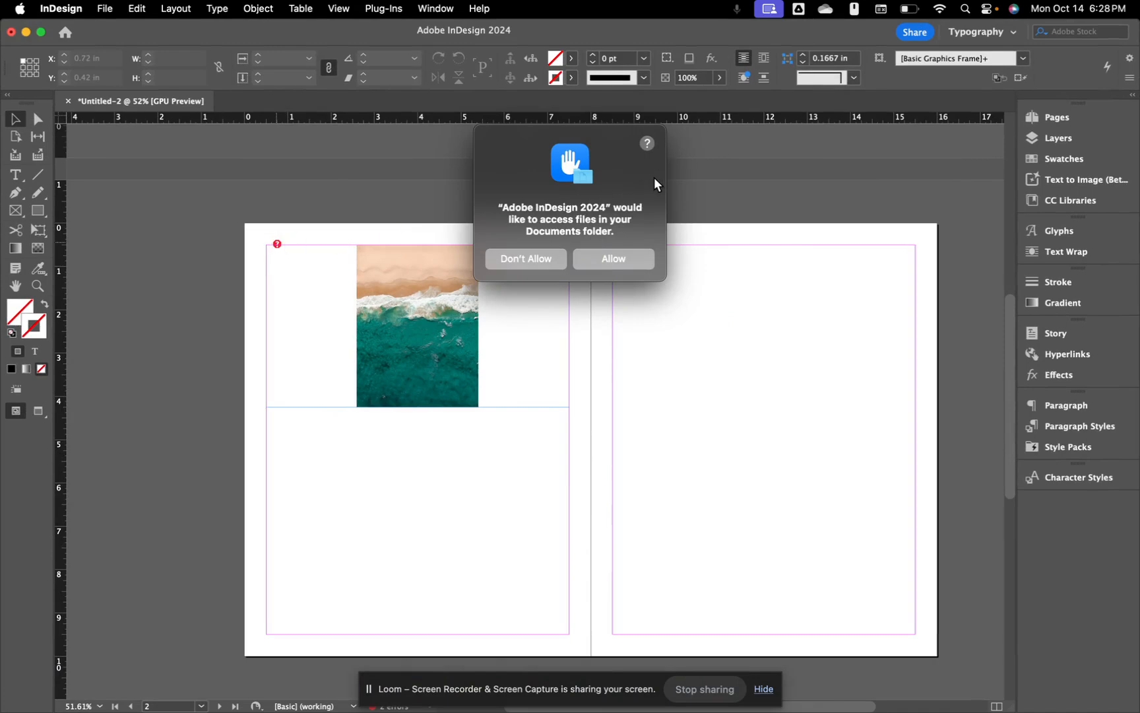
{"action": "left_click", "coordinate": [617, 258]}
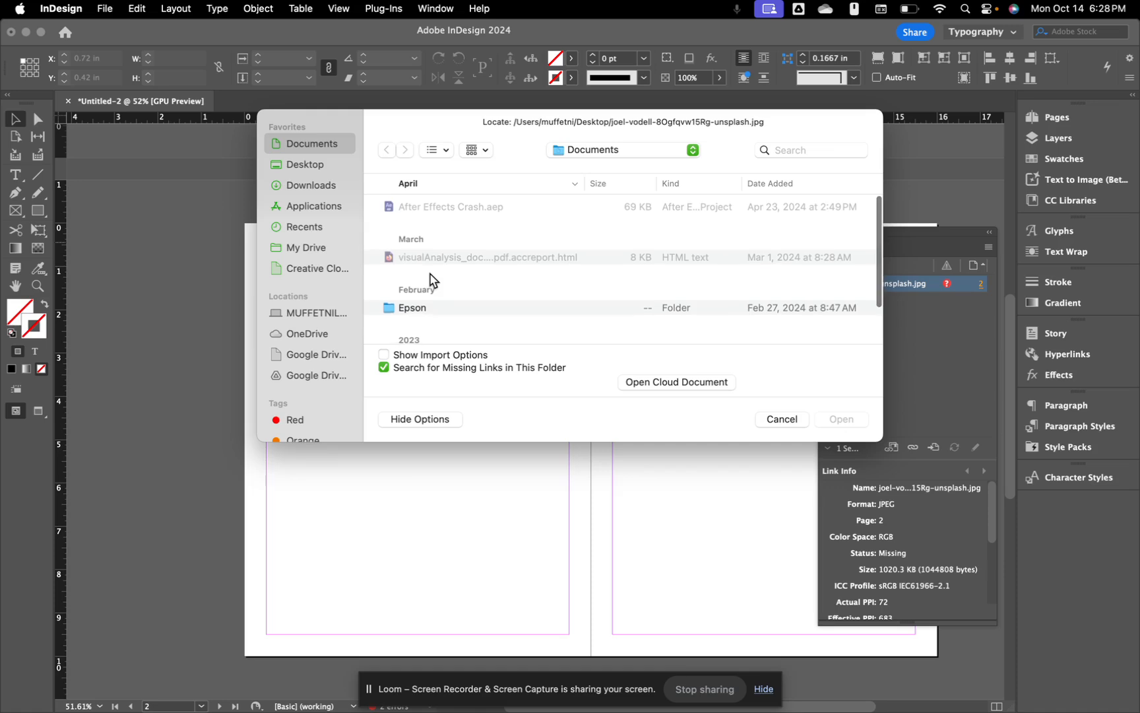
{"action": "left_click", "coordinate": [304, 165]}
{"action": "double_click", "coordinate": [438, 209]}
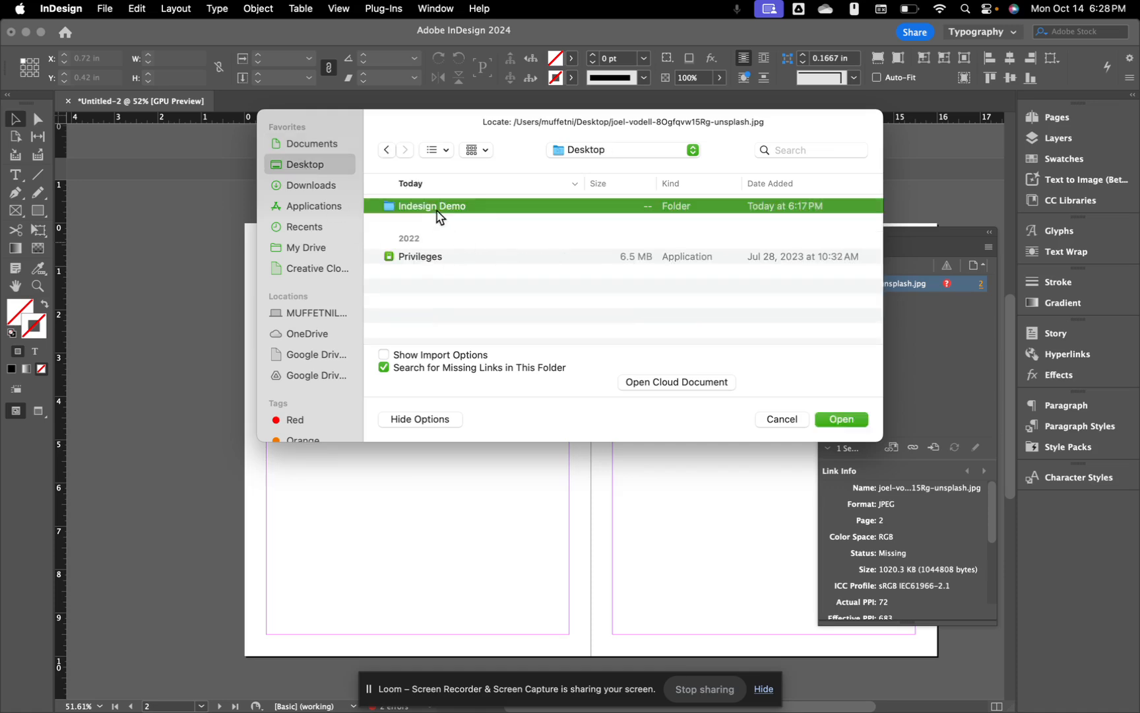
{"action": "left_click", "coordinate": [438, 207]}
{"action": "left_click", "coordinate": [842, 419]}
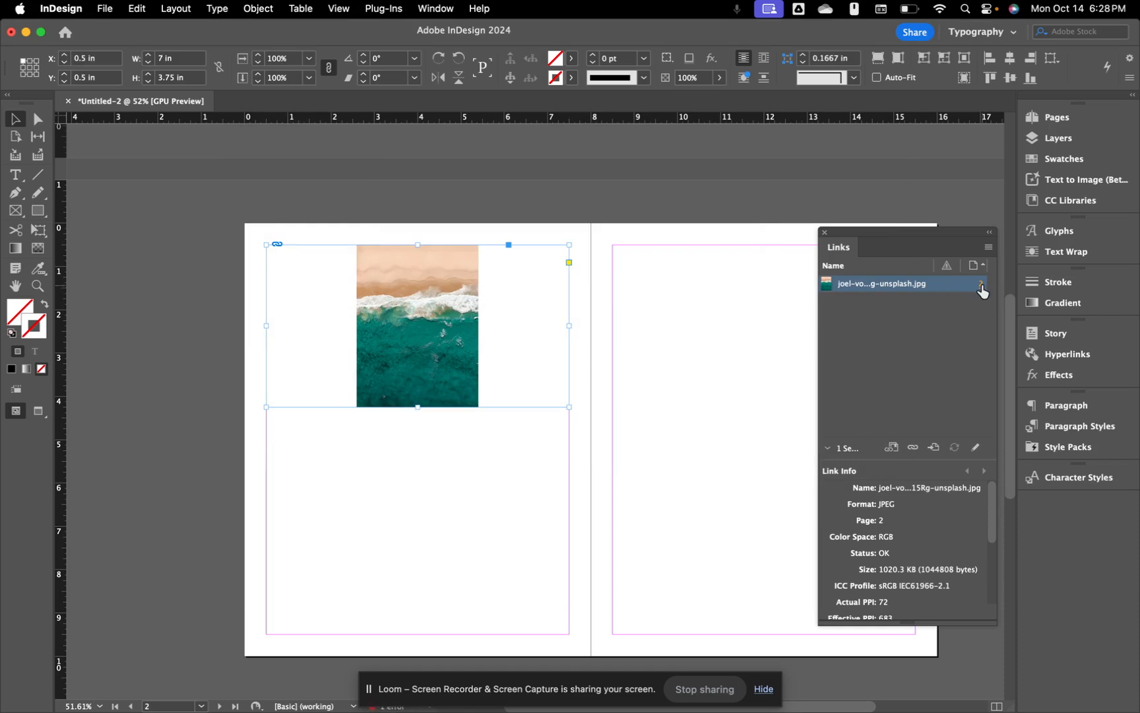
{"action": "left_click", "coordinate": [607, 370]}
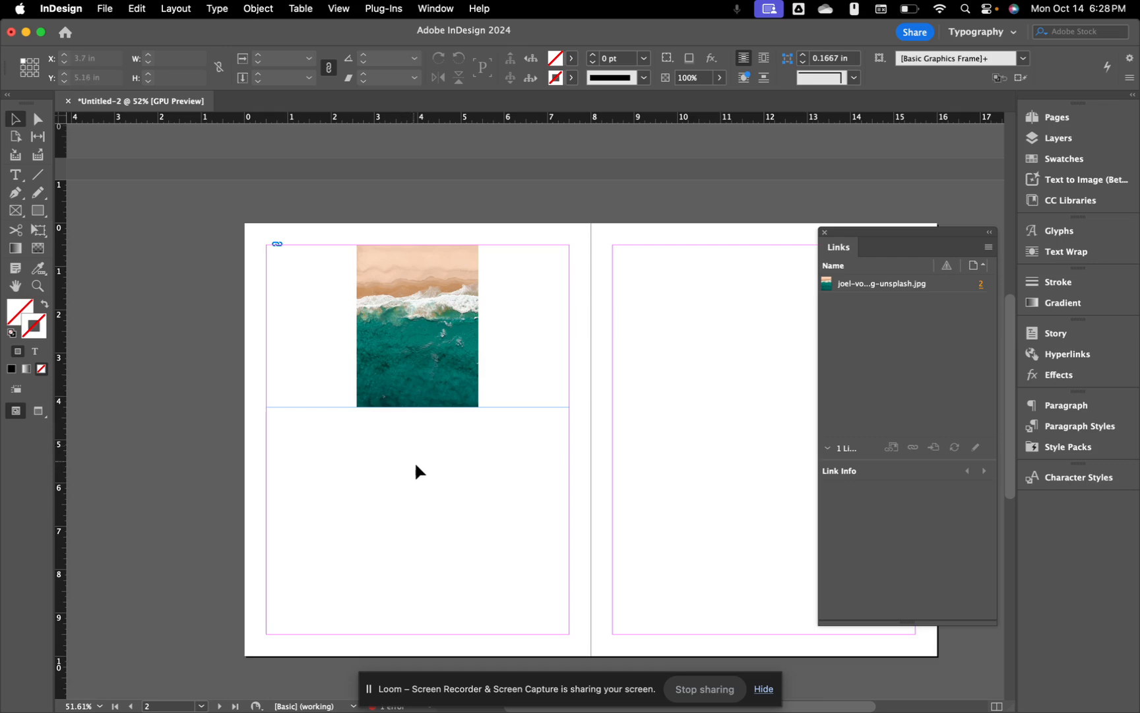
Step: Save Untitled-2 into the Indesign Demo folder as indesign-demo followed by the user's name
{"action": "scroll", "coordinate": [431, 488], "scroll_direction": "up", "scroll_amount": 8}
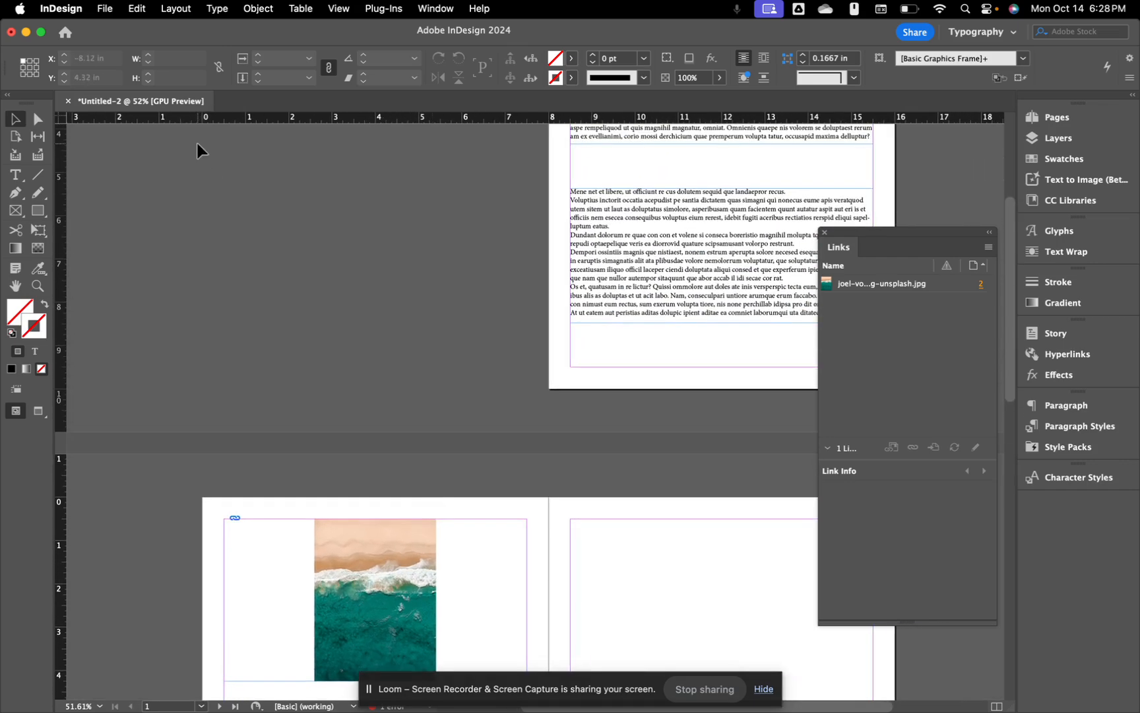
{"action": "left_click", "coordinate": [72, 12]}
{"action": "mouse_move", "coordinate": [113, 8]}
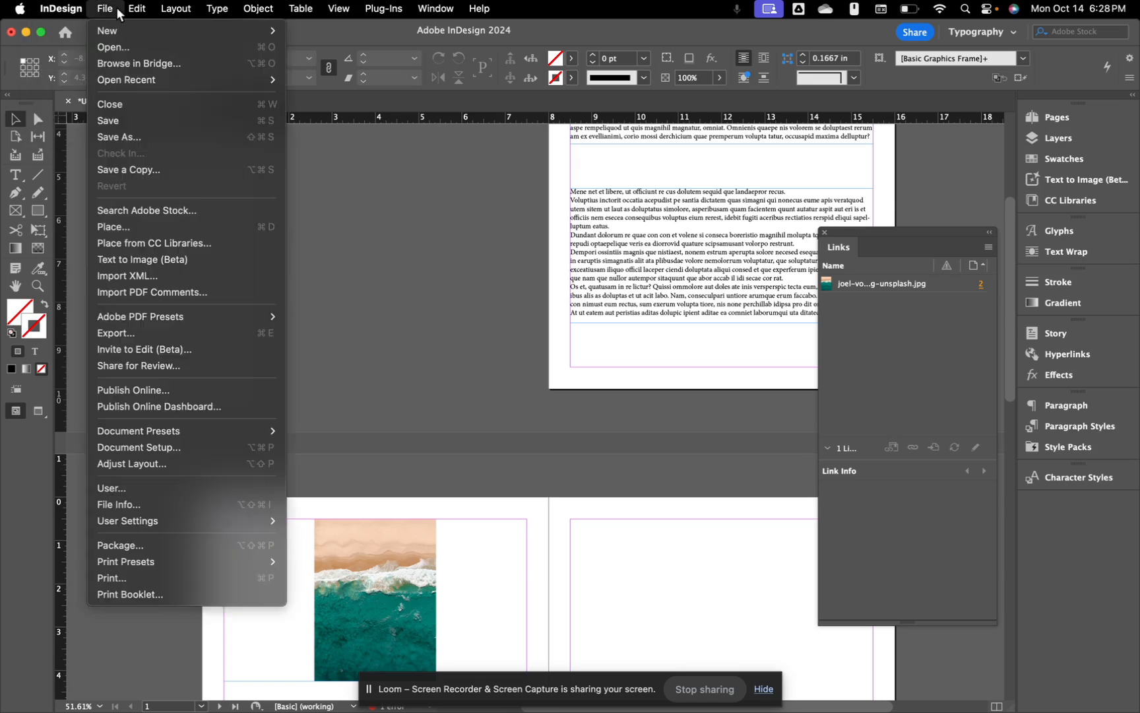
{"action": "left_click", "coordinate": [133, 136]}
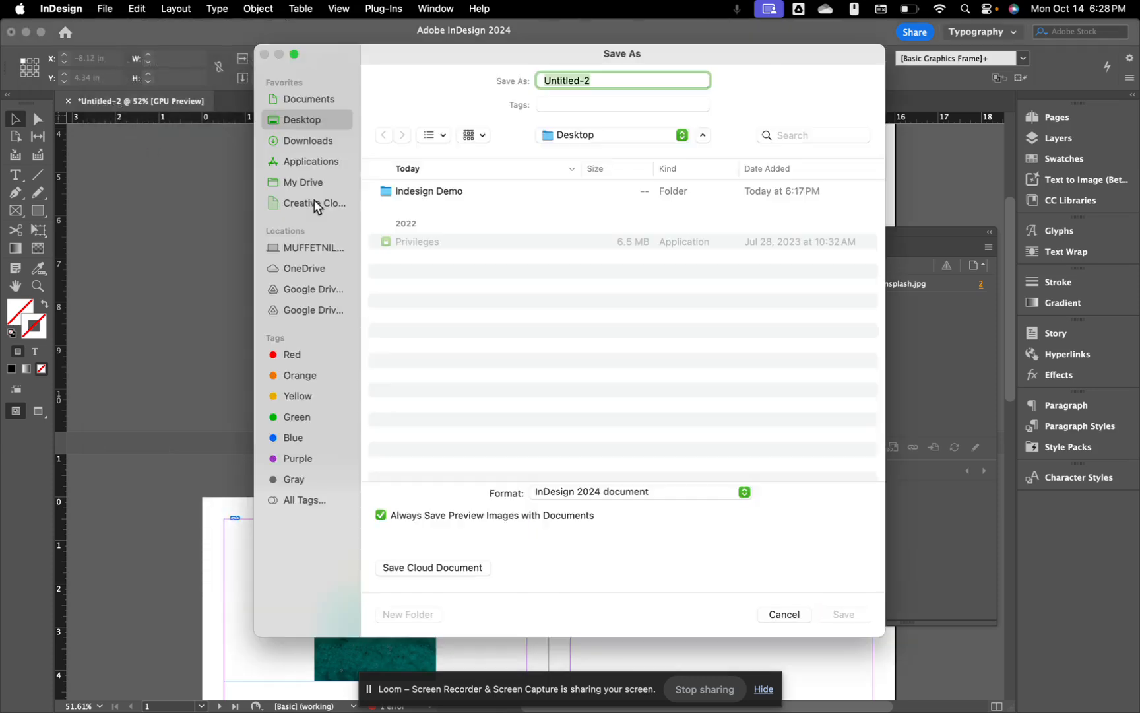
{"action": "double_click", "coordinate": [437, 191]}
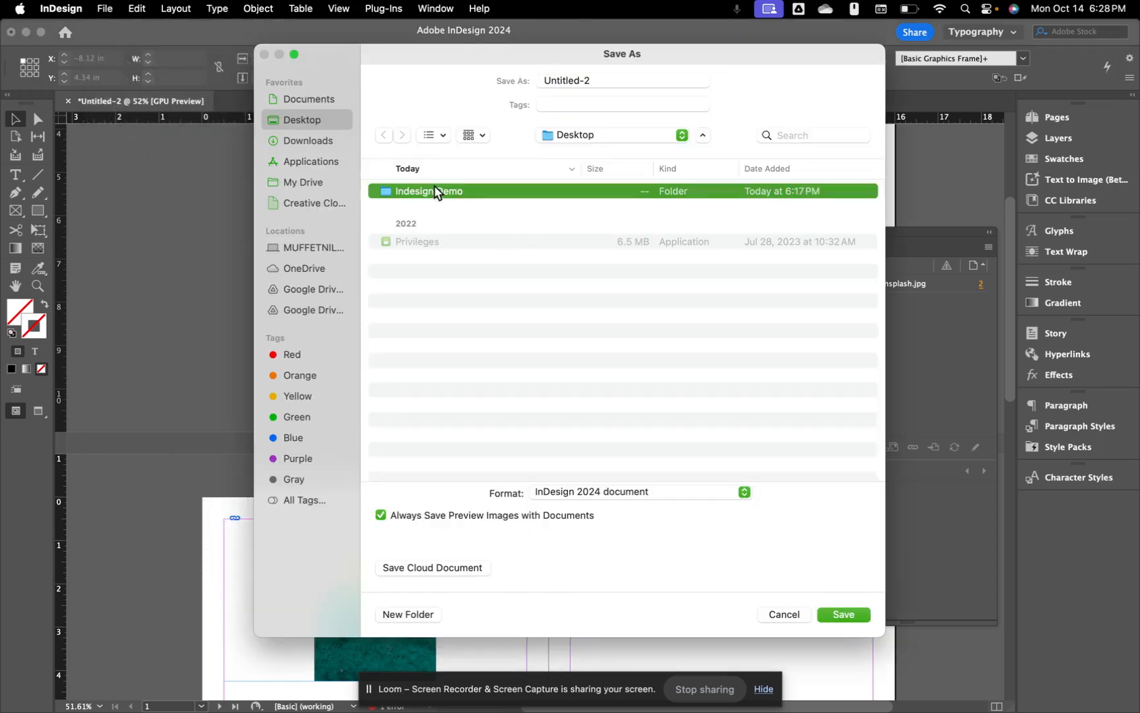
{"action": "left_click", "coordinate": [581, 81]}
{"action": "triple_click", "coordinate": [581, 81]}
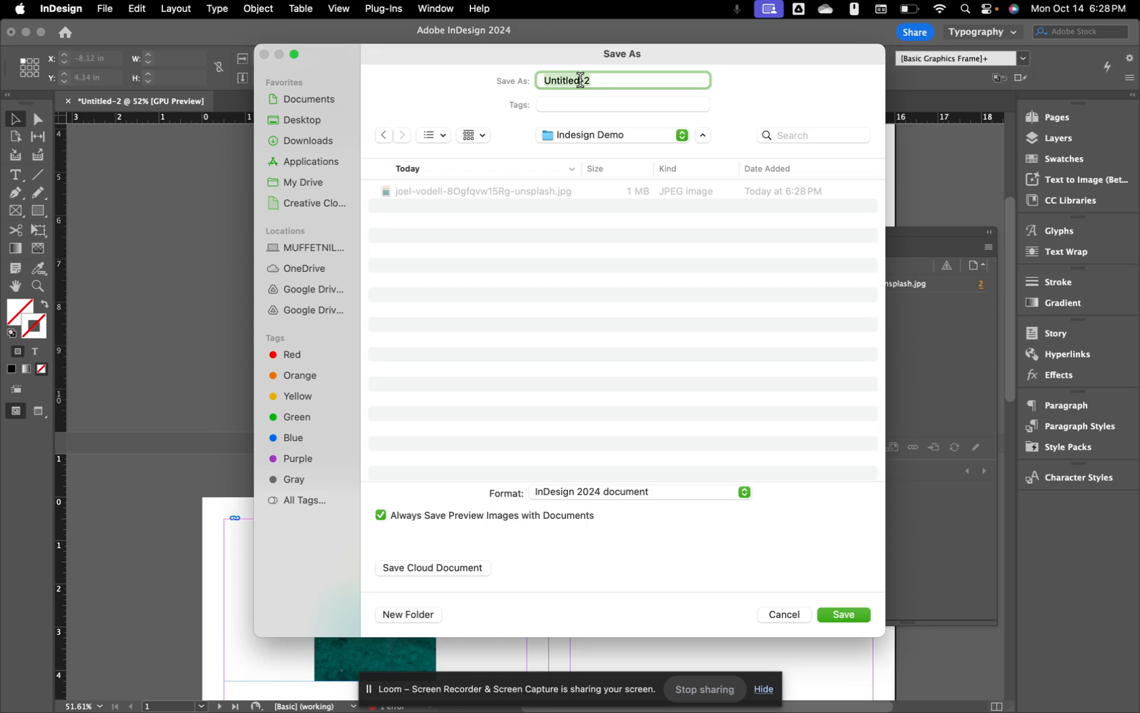
{"action": "type", "text": "indesign-demo_Muffet"}
{"action": "left_click", "coordinate": [857, 614]}
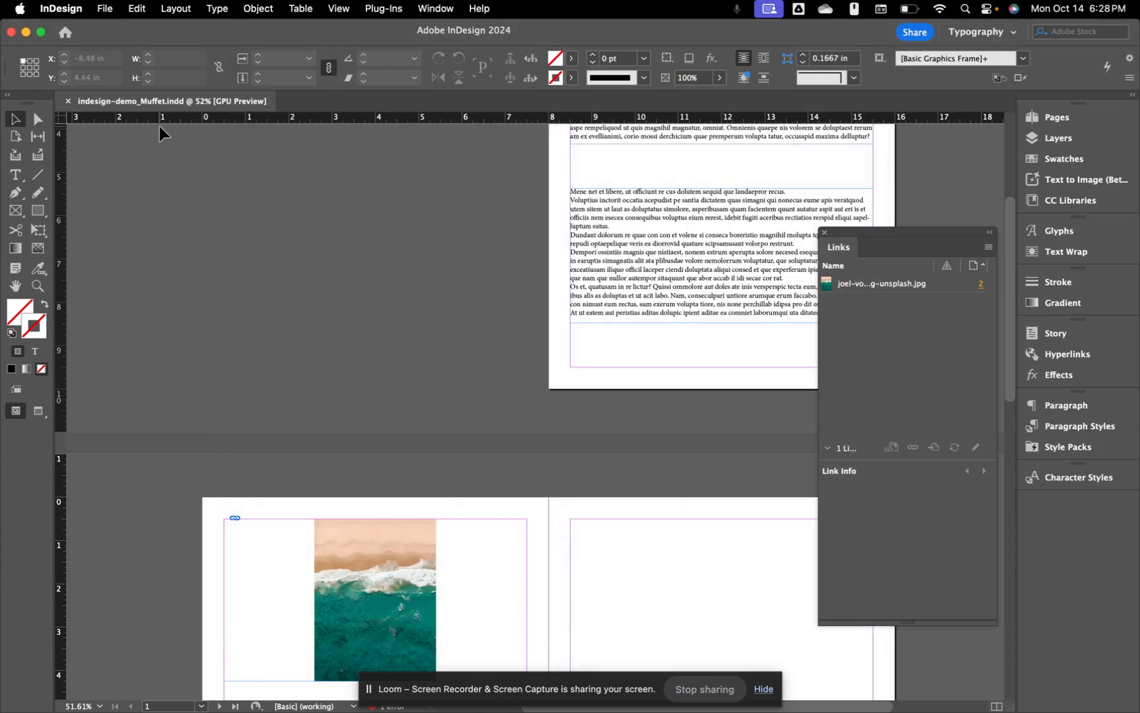
{"action": "left_click", "coordinate": [106, 9]}
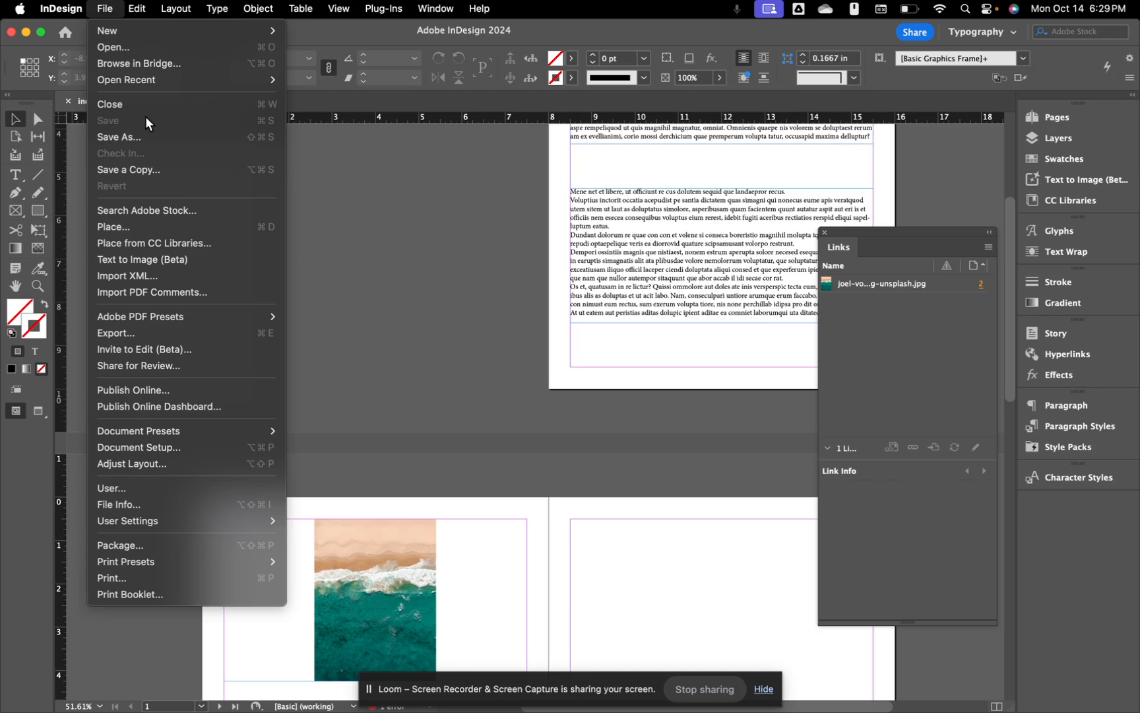
Step: Package to the Desktop under the default folder name with fonts, links, IDML and PDF, dismissing the overset warning
{"action": "left_click", "coordinate": [138, 546]}
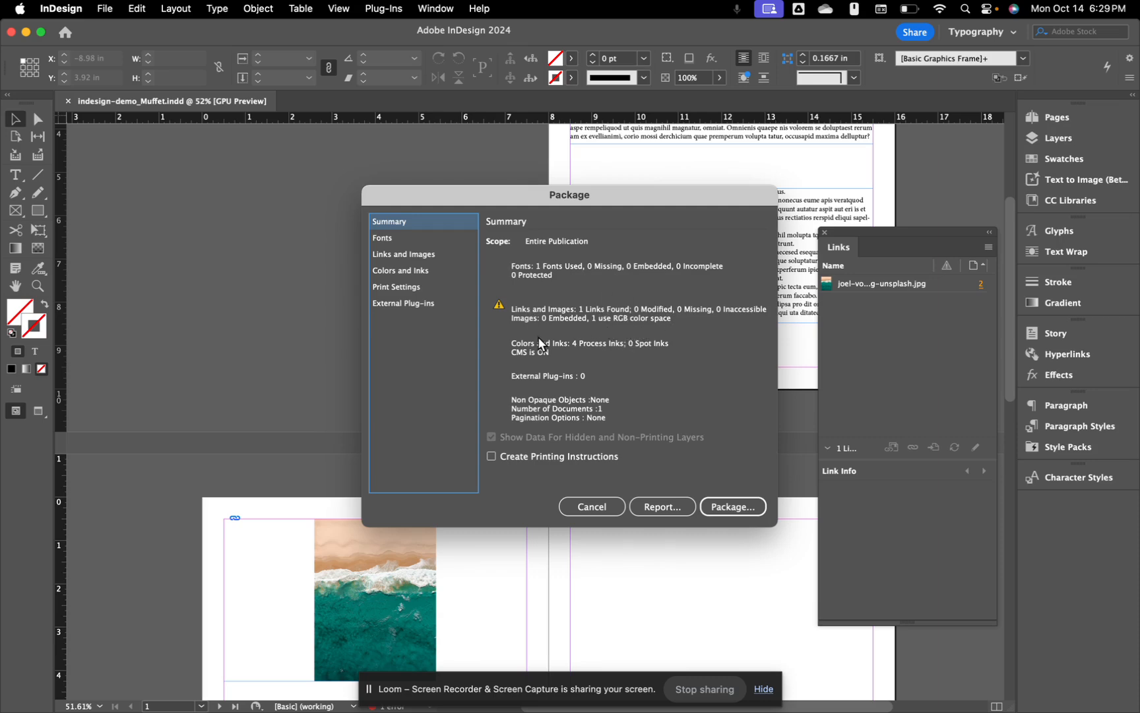
{"action": "left_click", "coordinate": [747, 508]}
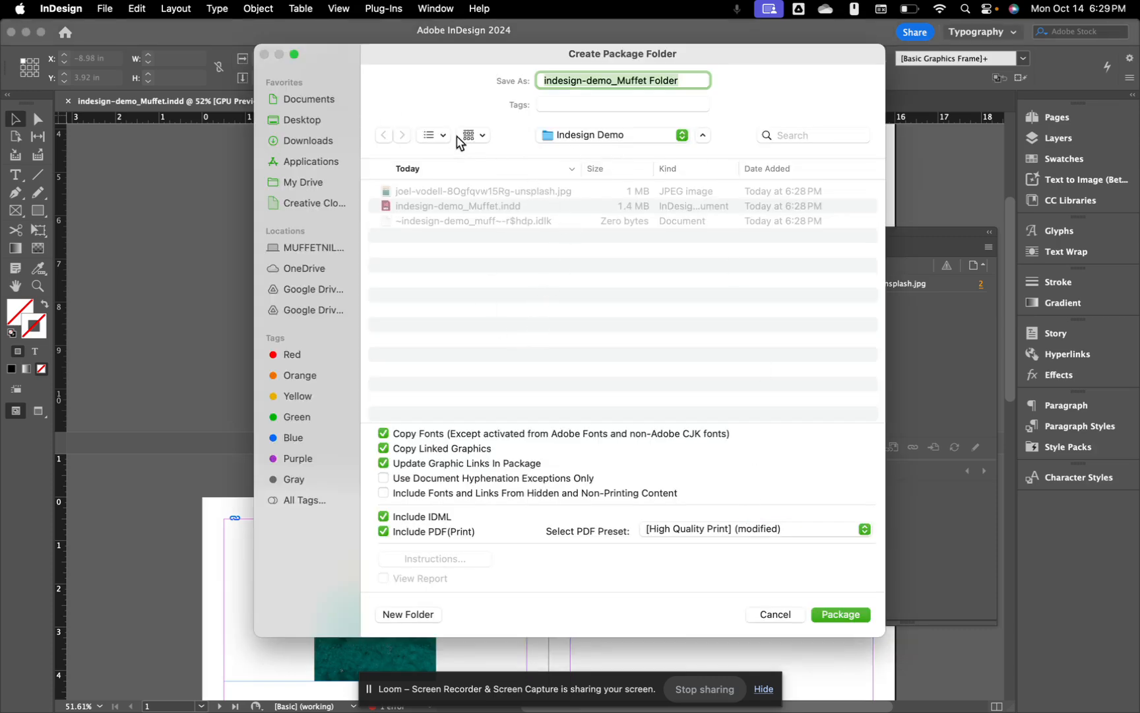
{"action": "left_click", "coordinate": [323, 120]}
{"action": "left_click", "coordinate": [495, 295]}
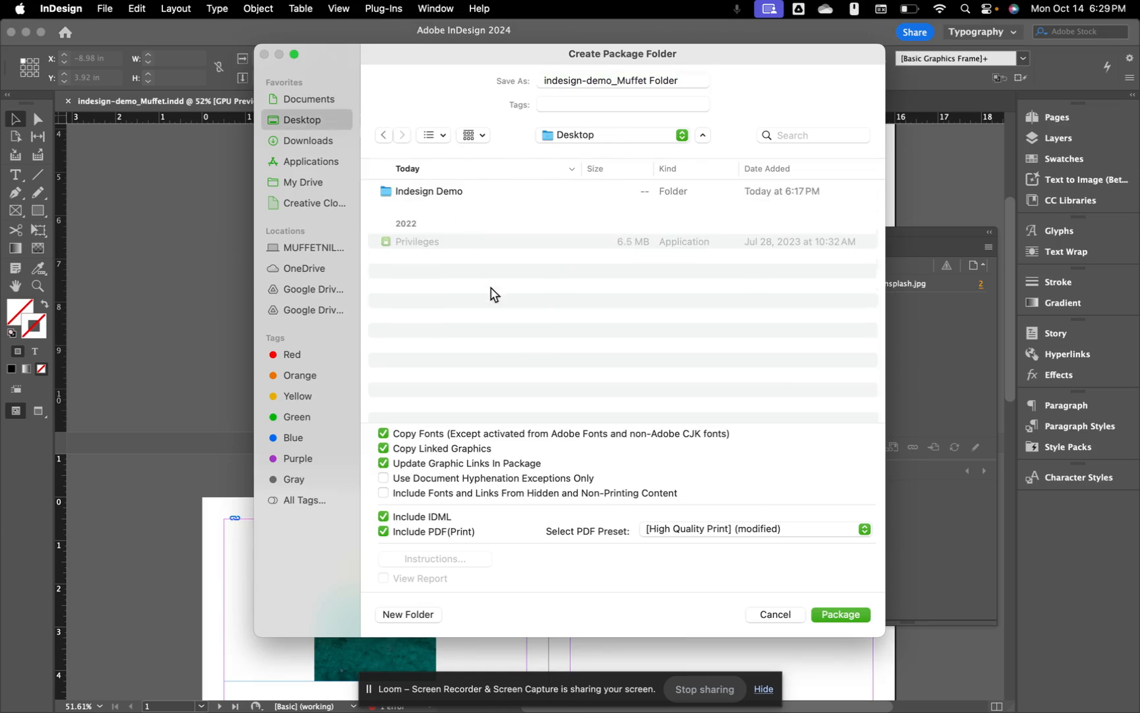
{"action": "left_click", "coordinate": [627, 77]}
{"action": "key", "text": "Right"}
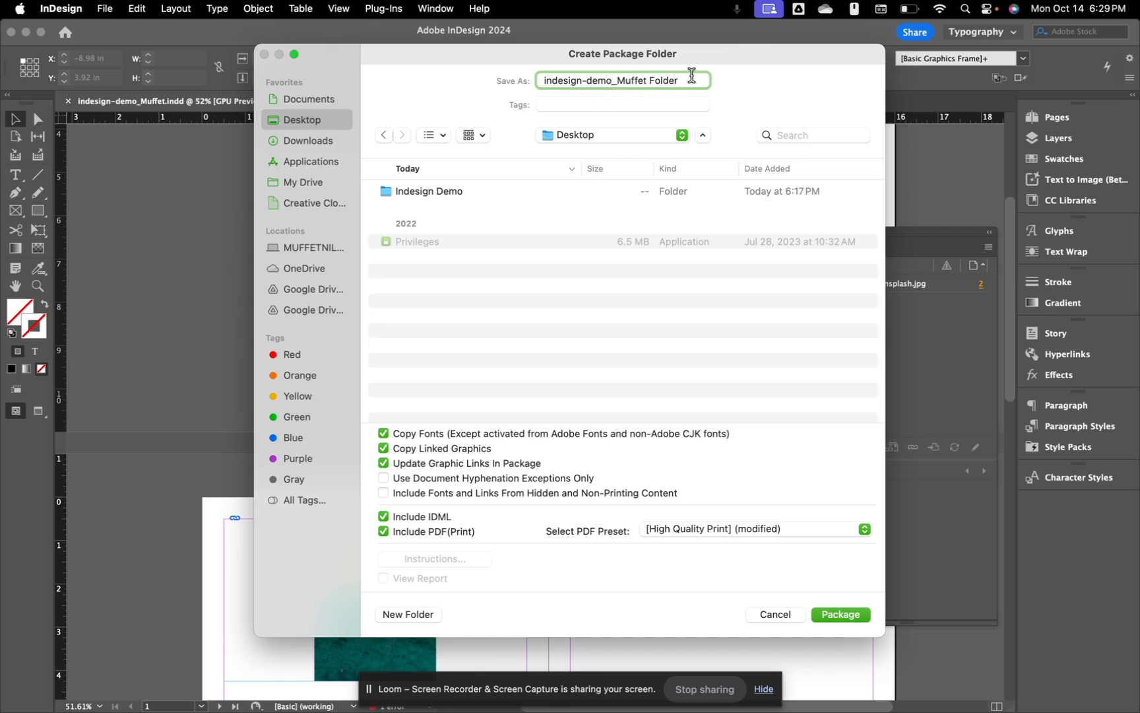
{"action": "left_click", "coordinate": [851, 611]}
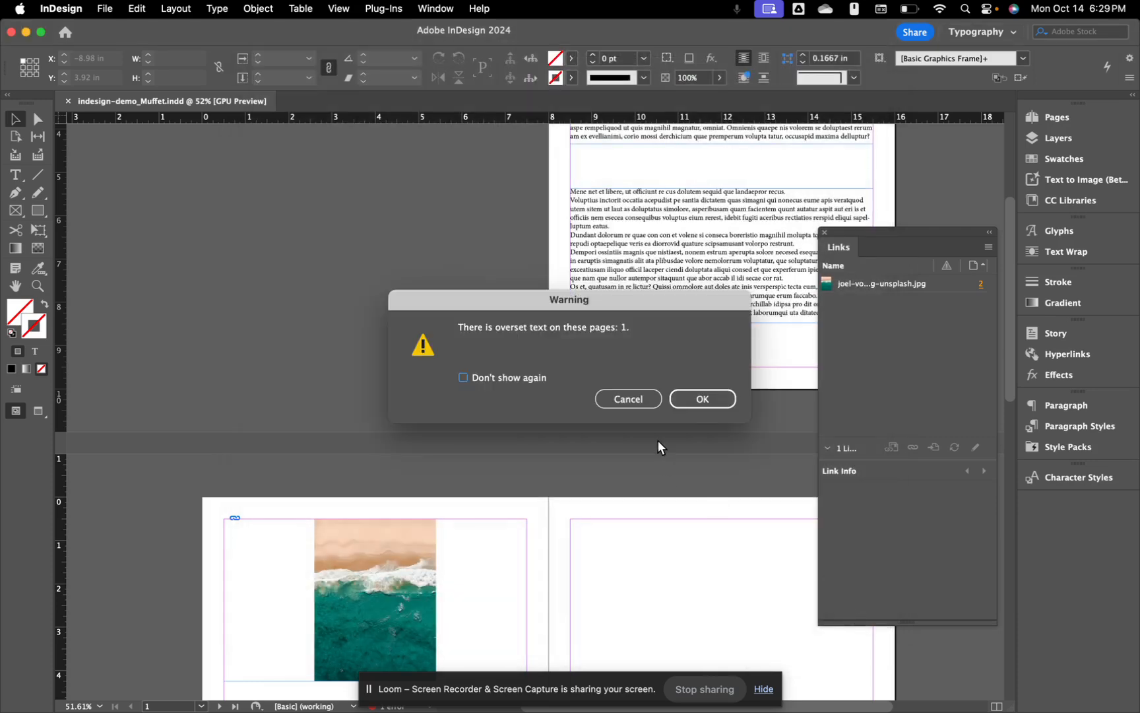
{"action": "left_click", "coordinate": [699, 404]}
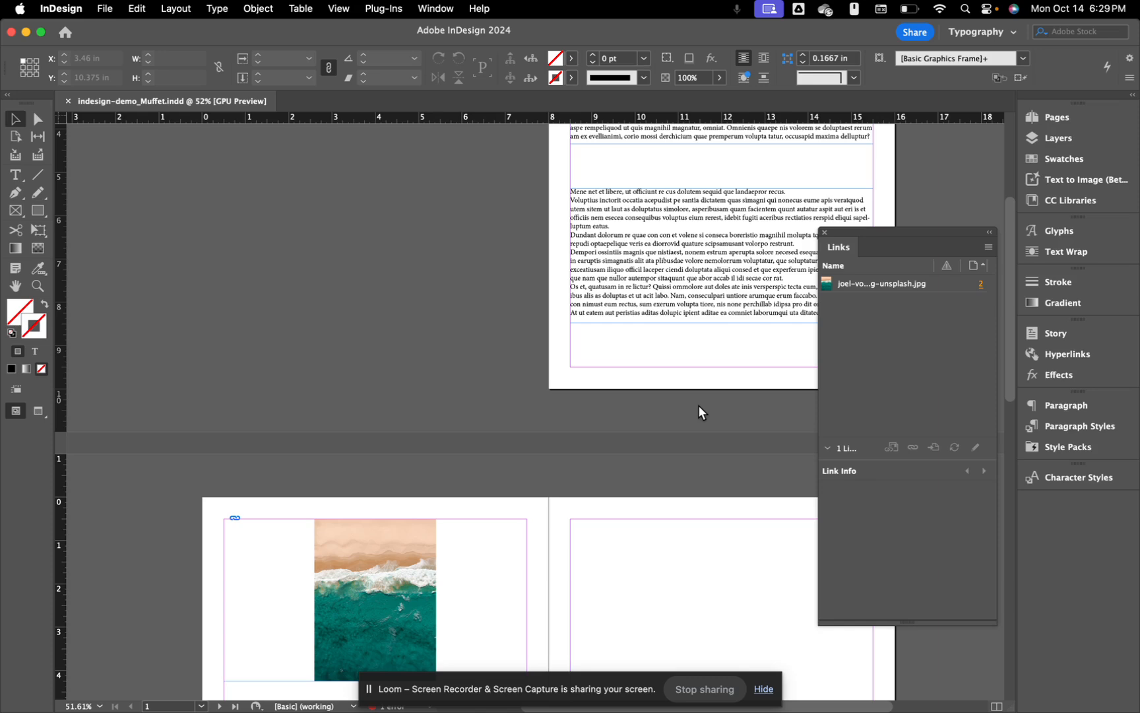
Step: Open the new package folder from the desktop
{"action": "left_click", "coordinate": [26, 32]}
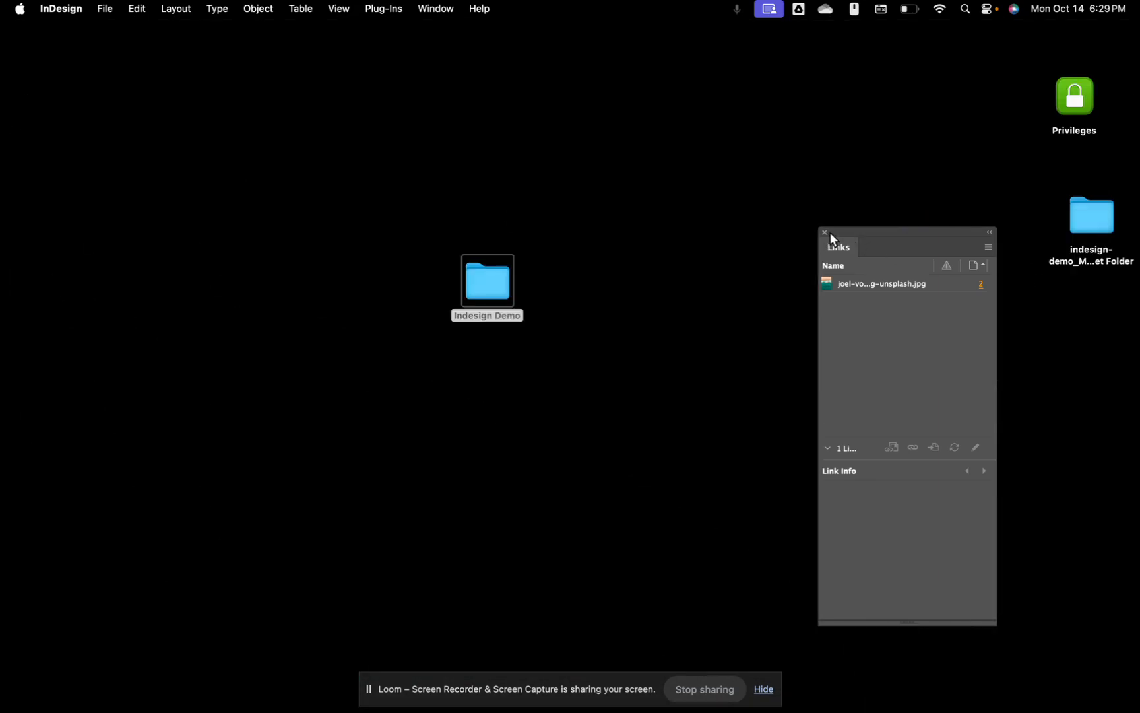
{"action": "left_click", "coordinate": [824, 232]}
{"action": "left_click_drag", "start_coordinate": [1112, 241], "coordinate": [697, 414]}
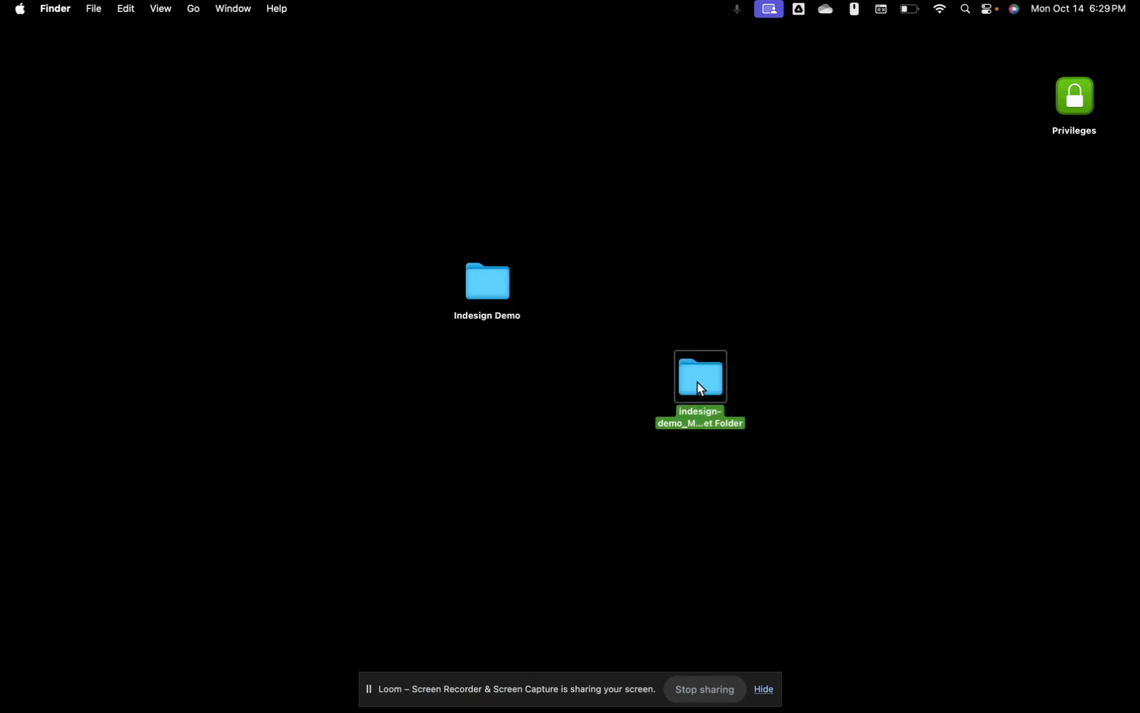
{"action": "double_click", "coordinate": [697, 383]}
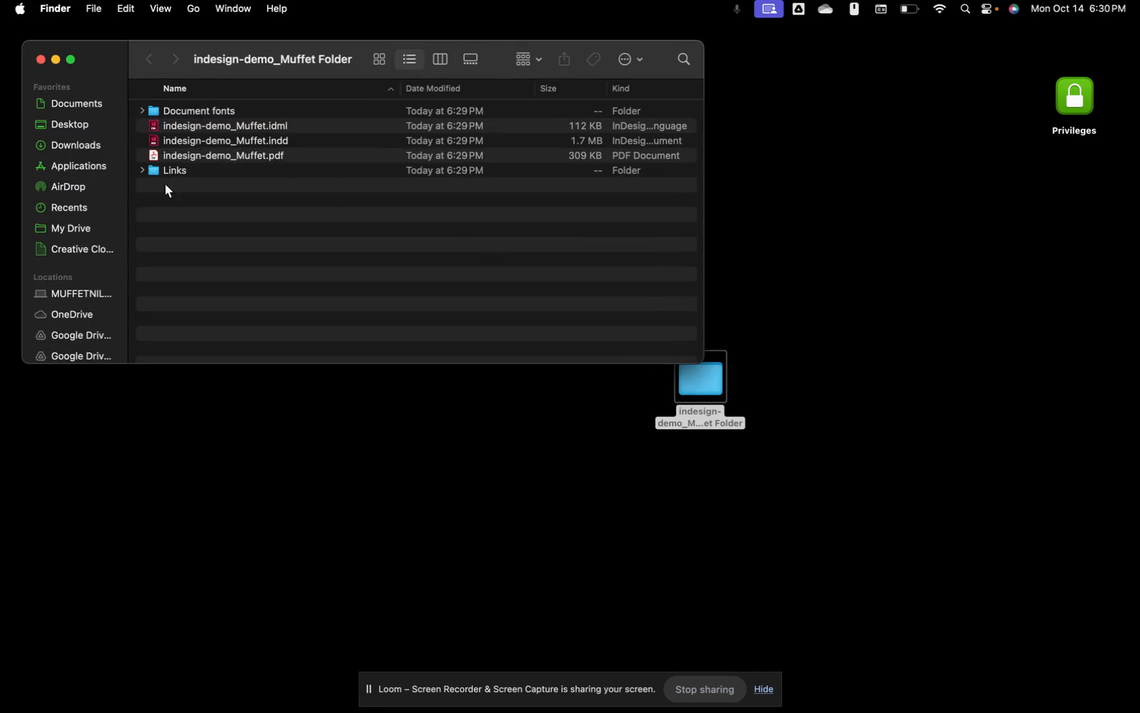
Step: Expand Links and Document fonts to show the copied beach JPG and packaged fonts
{"action": "left_click", "coordinate": [176, 160]}
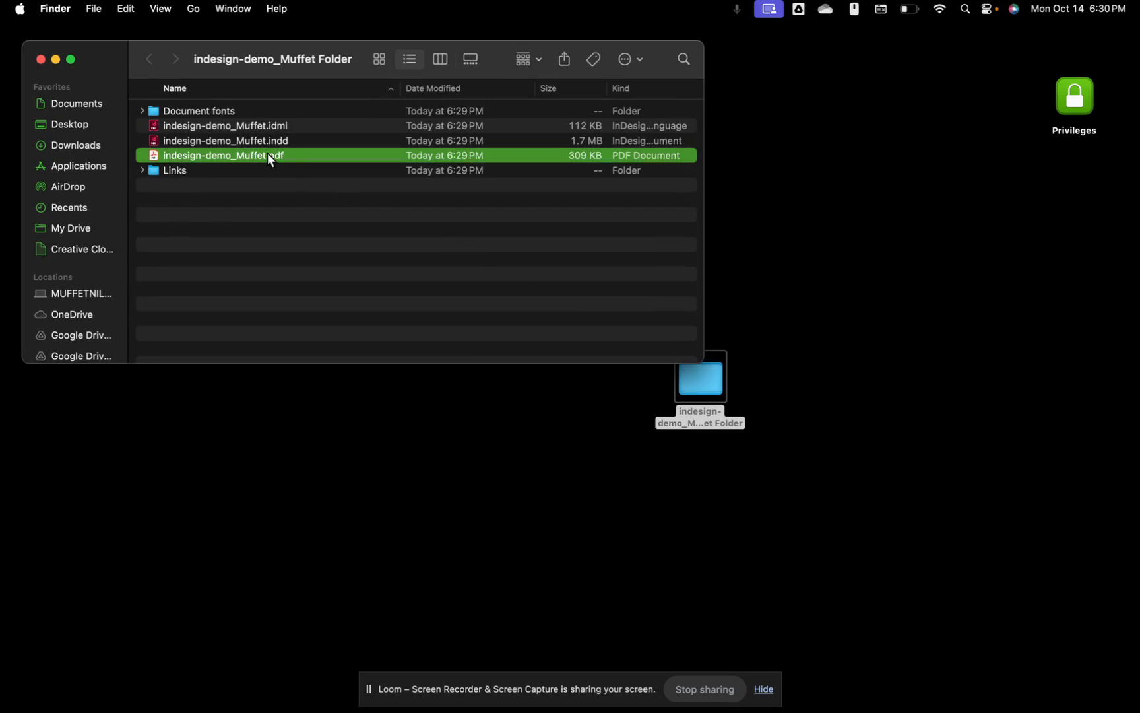
{"action": "left_click", "coordinate": [233, 141]}
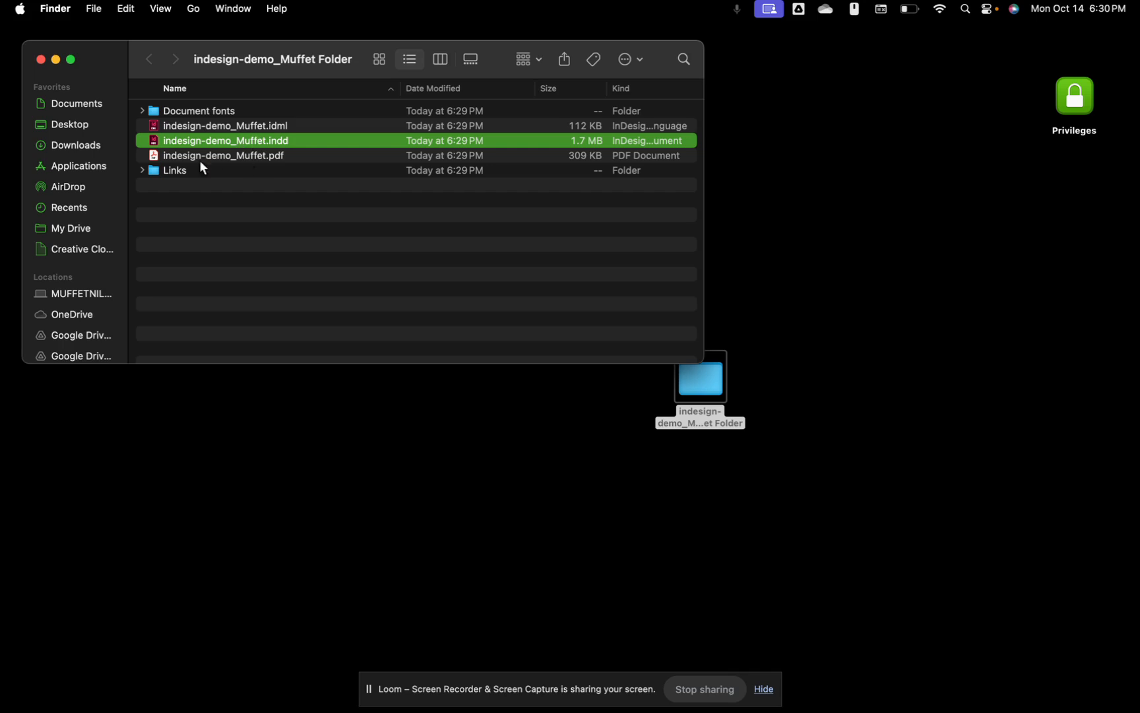
{"action": "left_click", "coordinate": [143, 171]}
{"action": "left_click", "coordinate": [218, 187]}
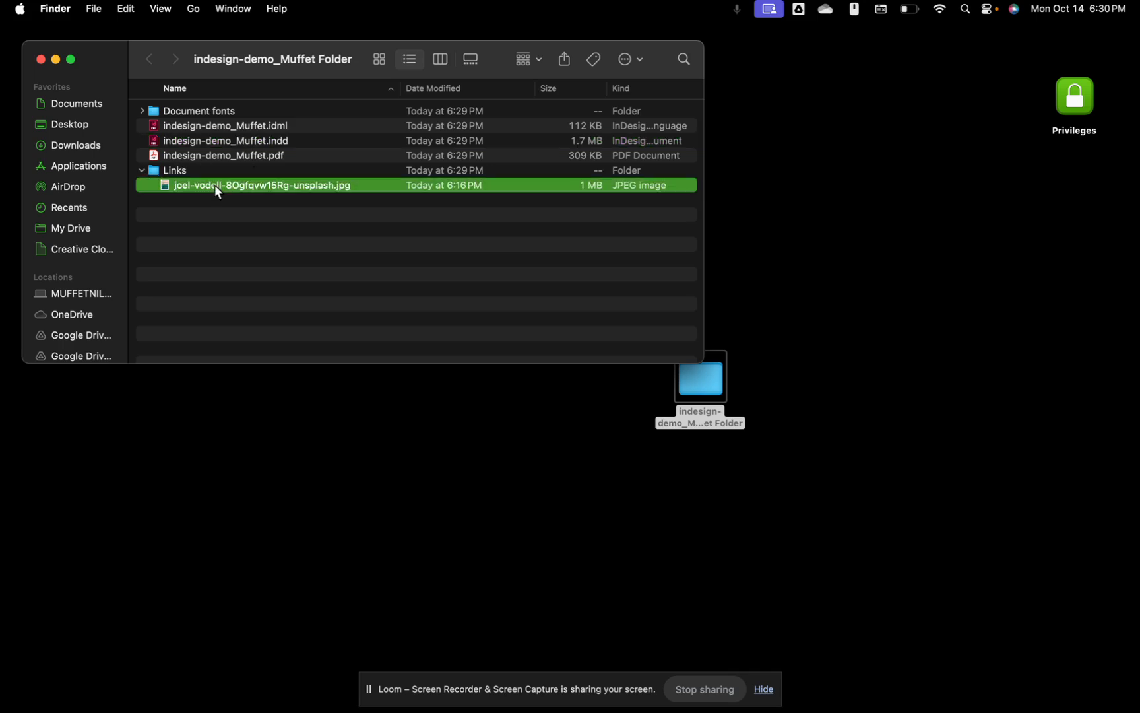
{"action": "left_click", "coordinate": [143, 111]}
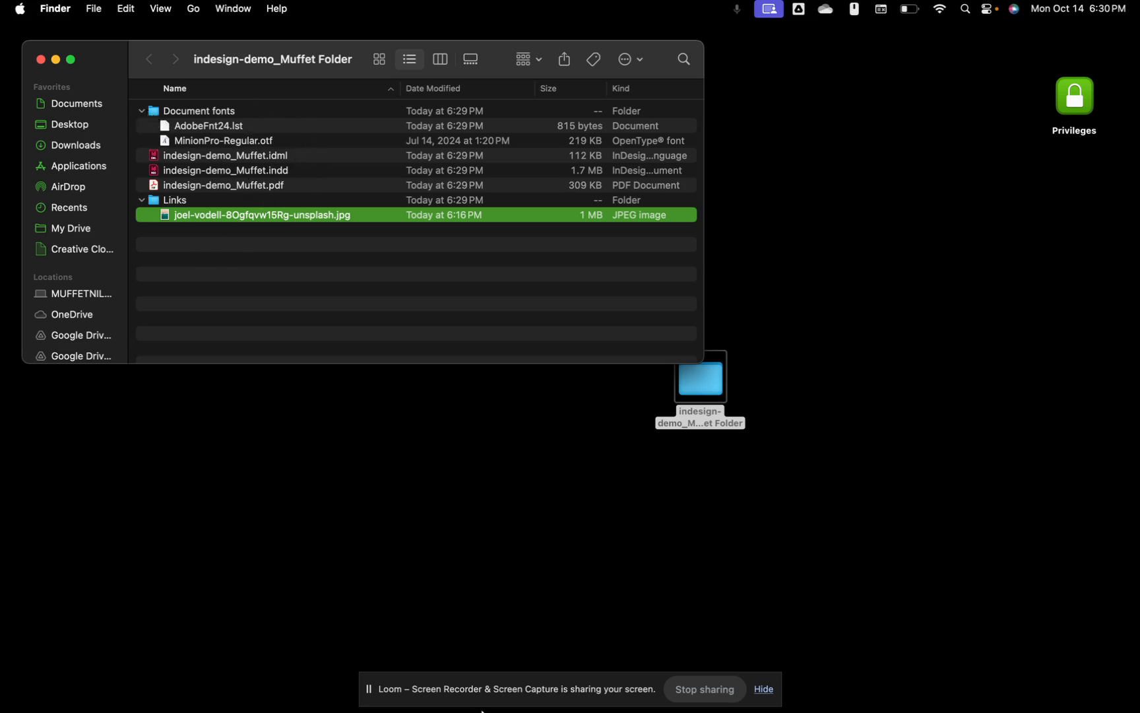
Step: Bring the indesign-demo document to the front and scroll to show all of page 1
{"action": "mouse_move", "coordinate": [636, 711]}
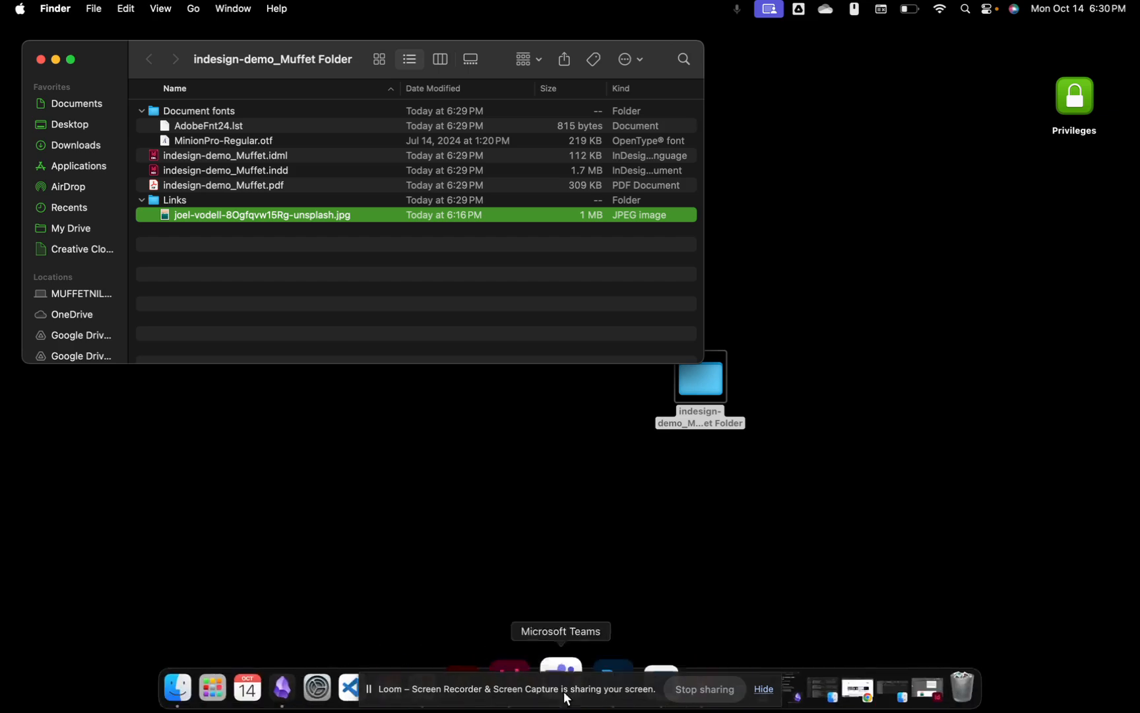
{"action": "left_click", "coordinate": [526, 664]}
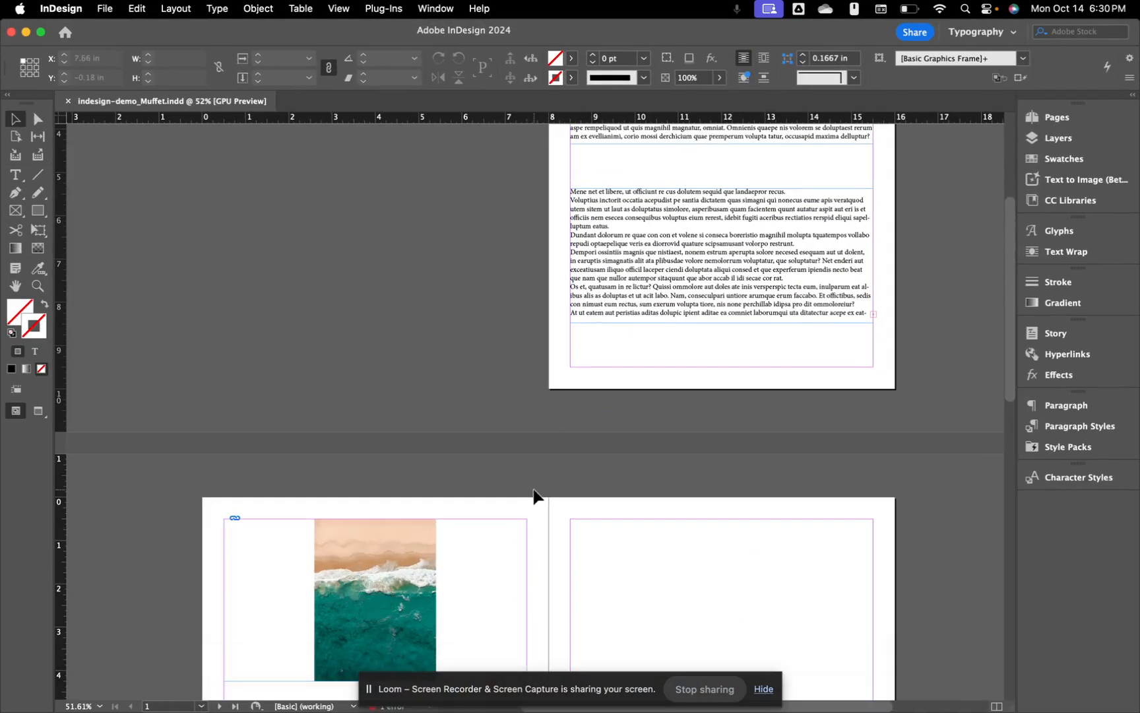
{"action": "scroll", "coordinate": [518, 459], "scroll_direction": "up", "scroll_amount": 3}
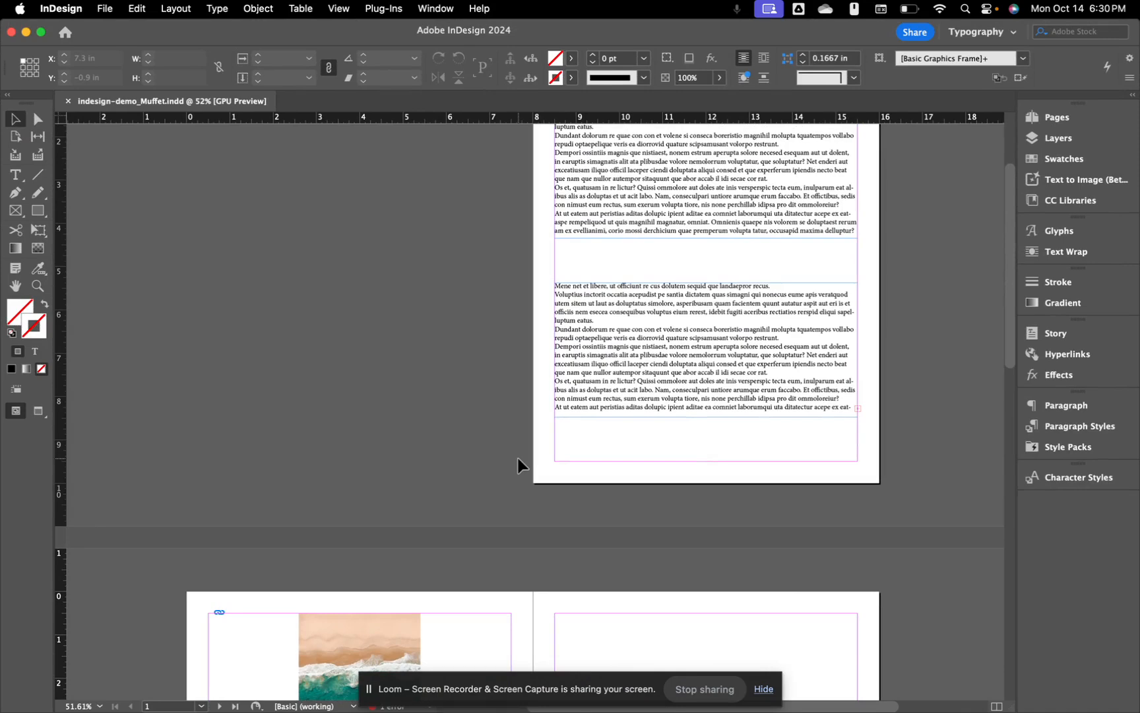
{"action": "scroll", "coordinate": [518, 458], "scroll_direction": "up", "scroll_amount": 4}
{"action": "scroll", "coordinate": [518, 458], "scroll_direction": "right", "scroll_amount": 2}
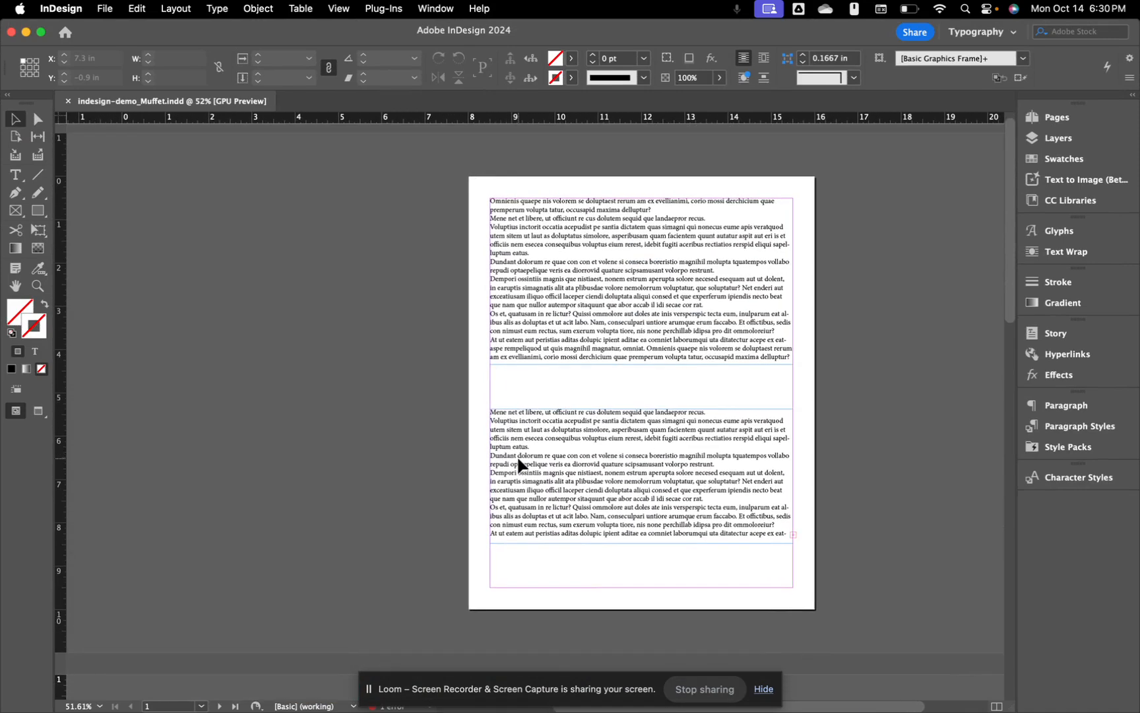